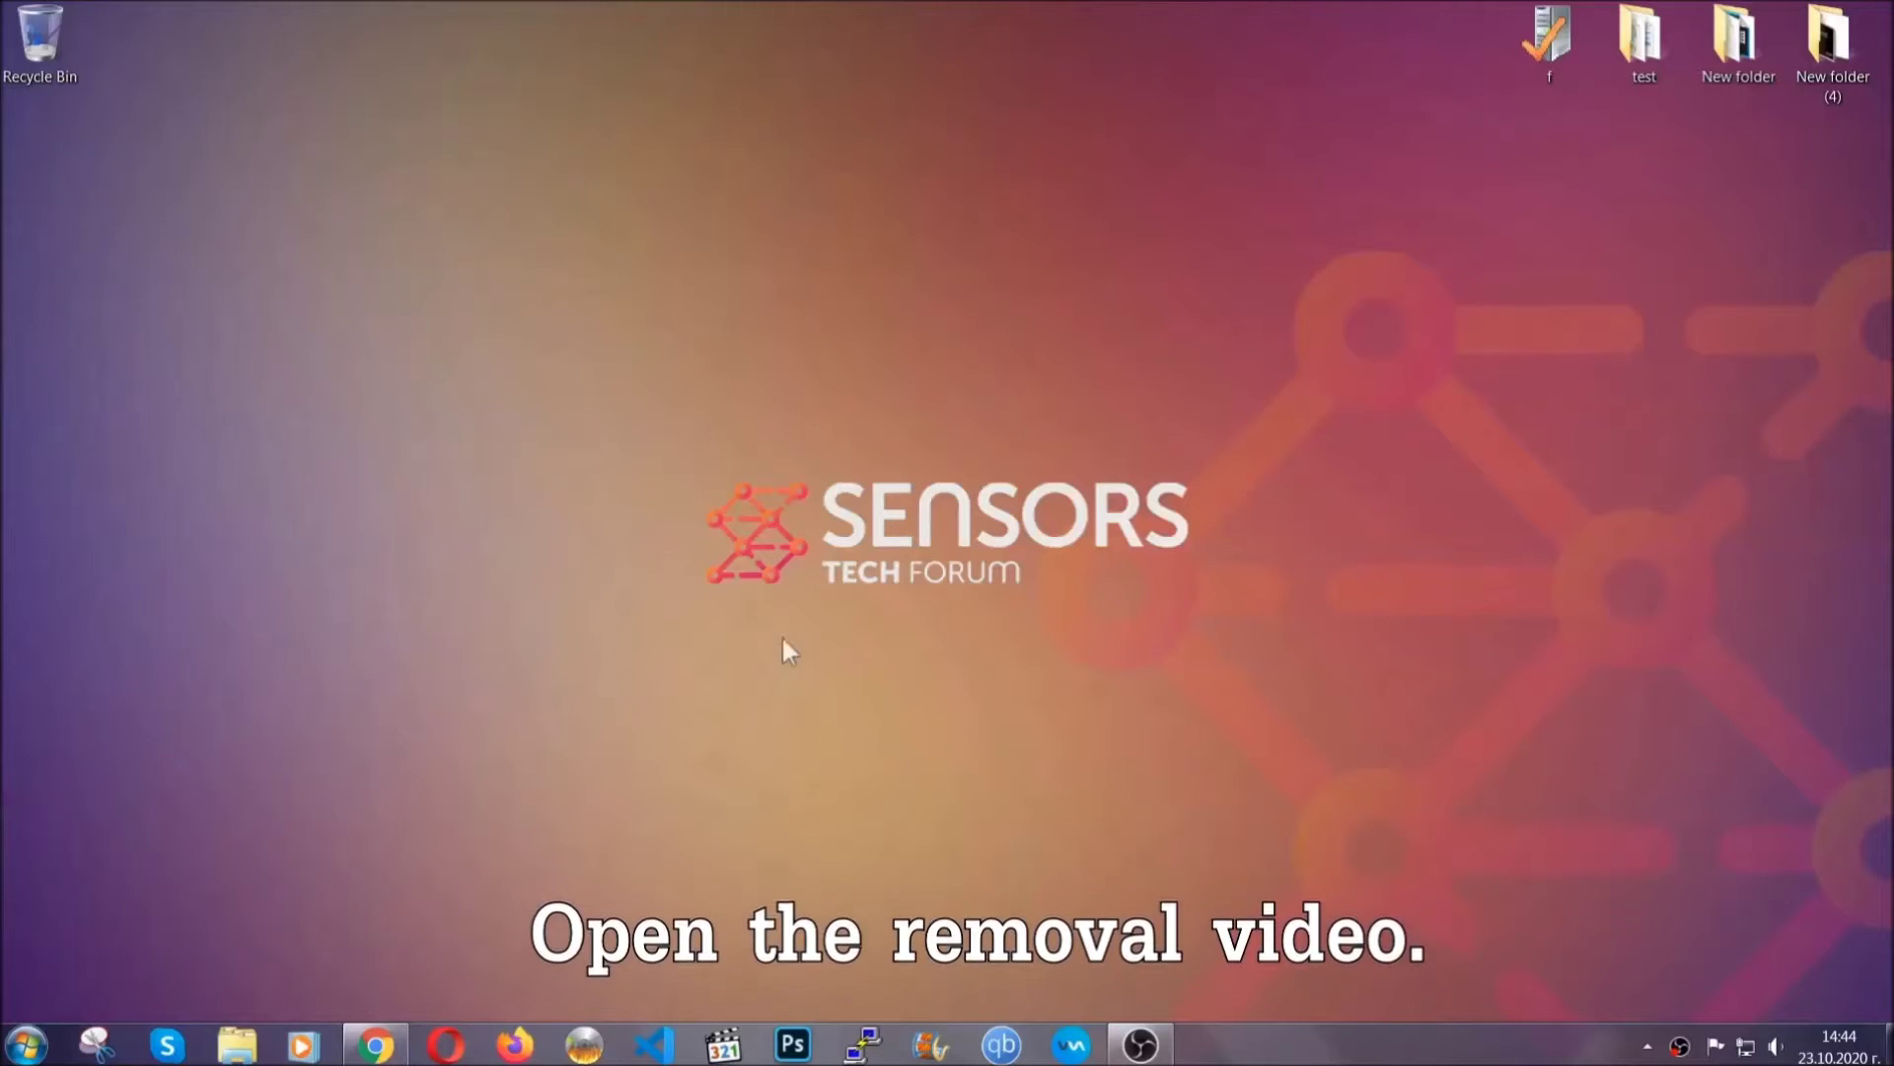
# - Download and launch the SpyHunter 5 installer from the video's sensorstechforum.com description link
pyautogui.click(374, 1046)
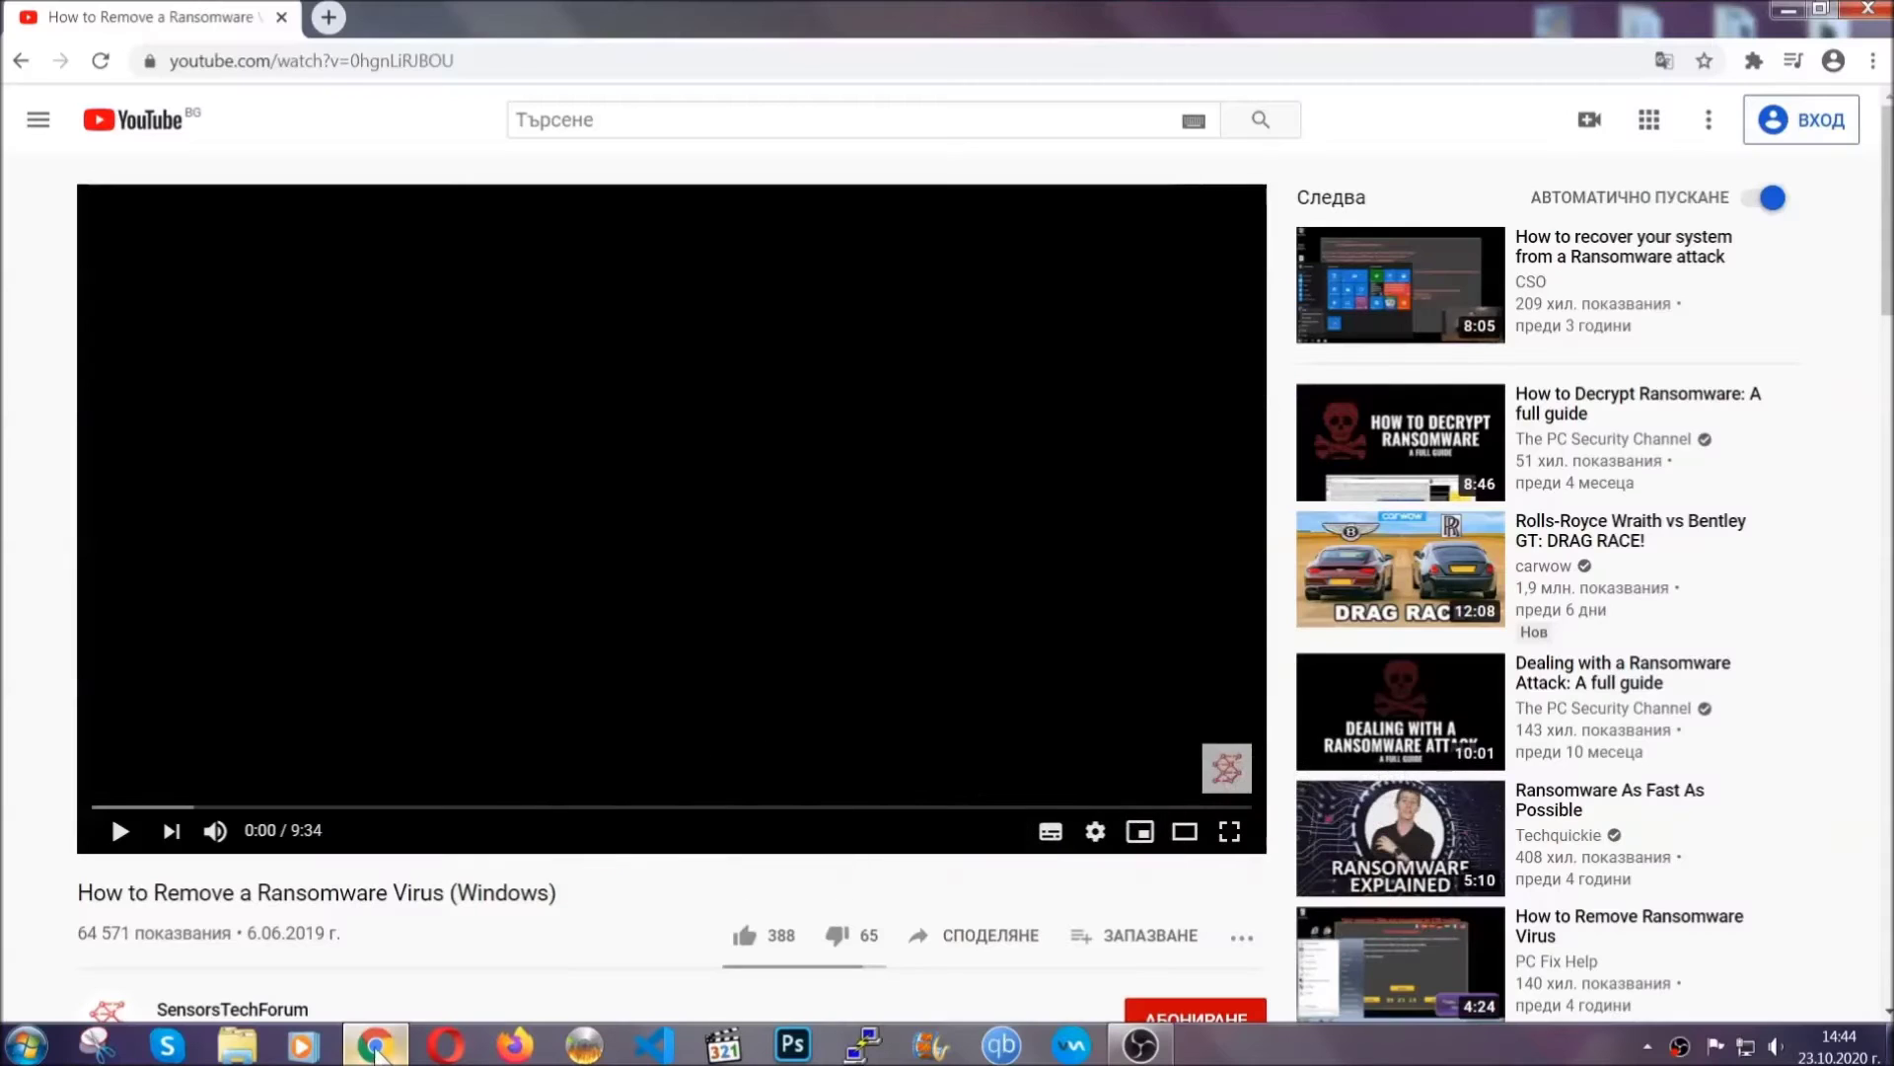
pyautogui.scroll(-4, 340, 794)
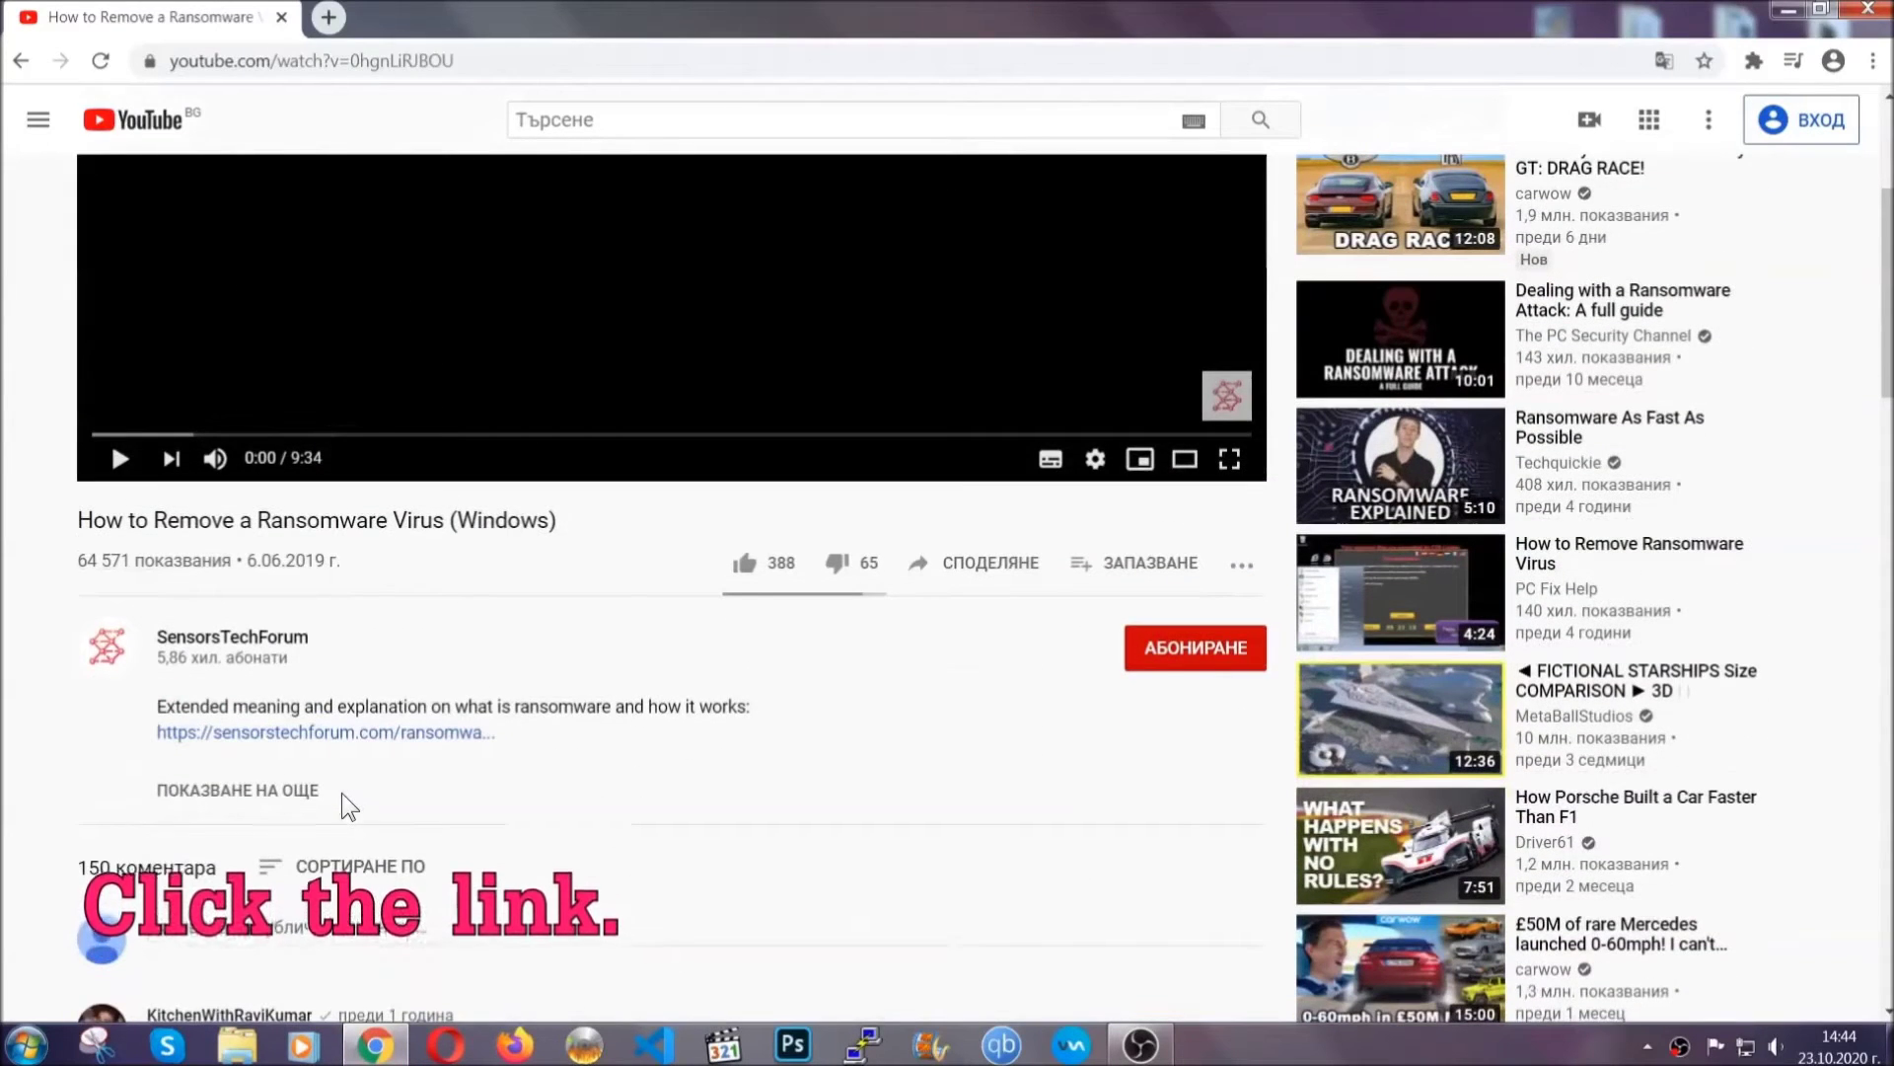
pyautogui.click(375, 735)
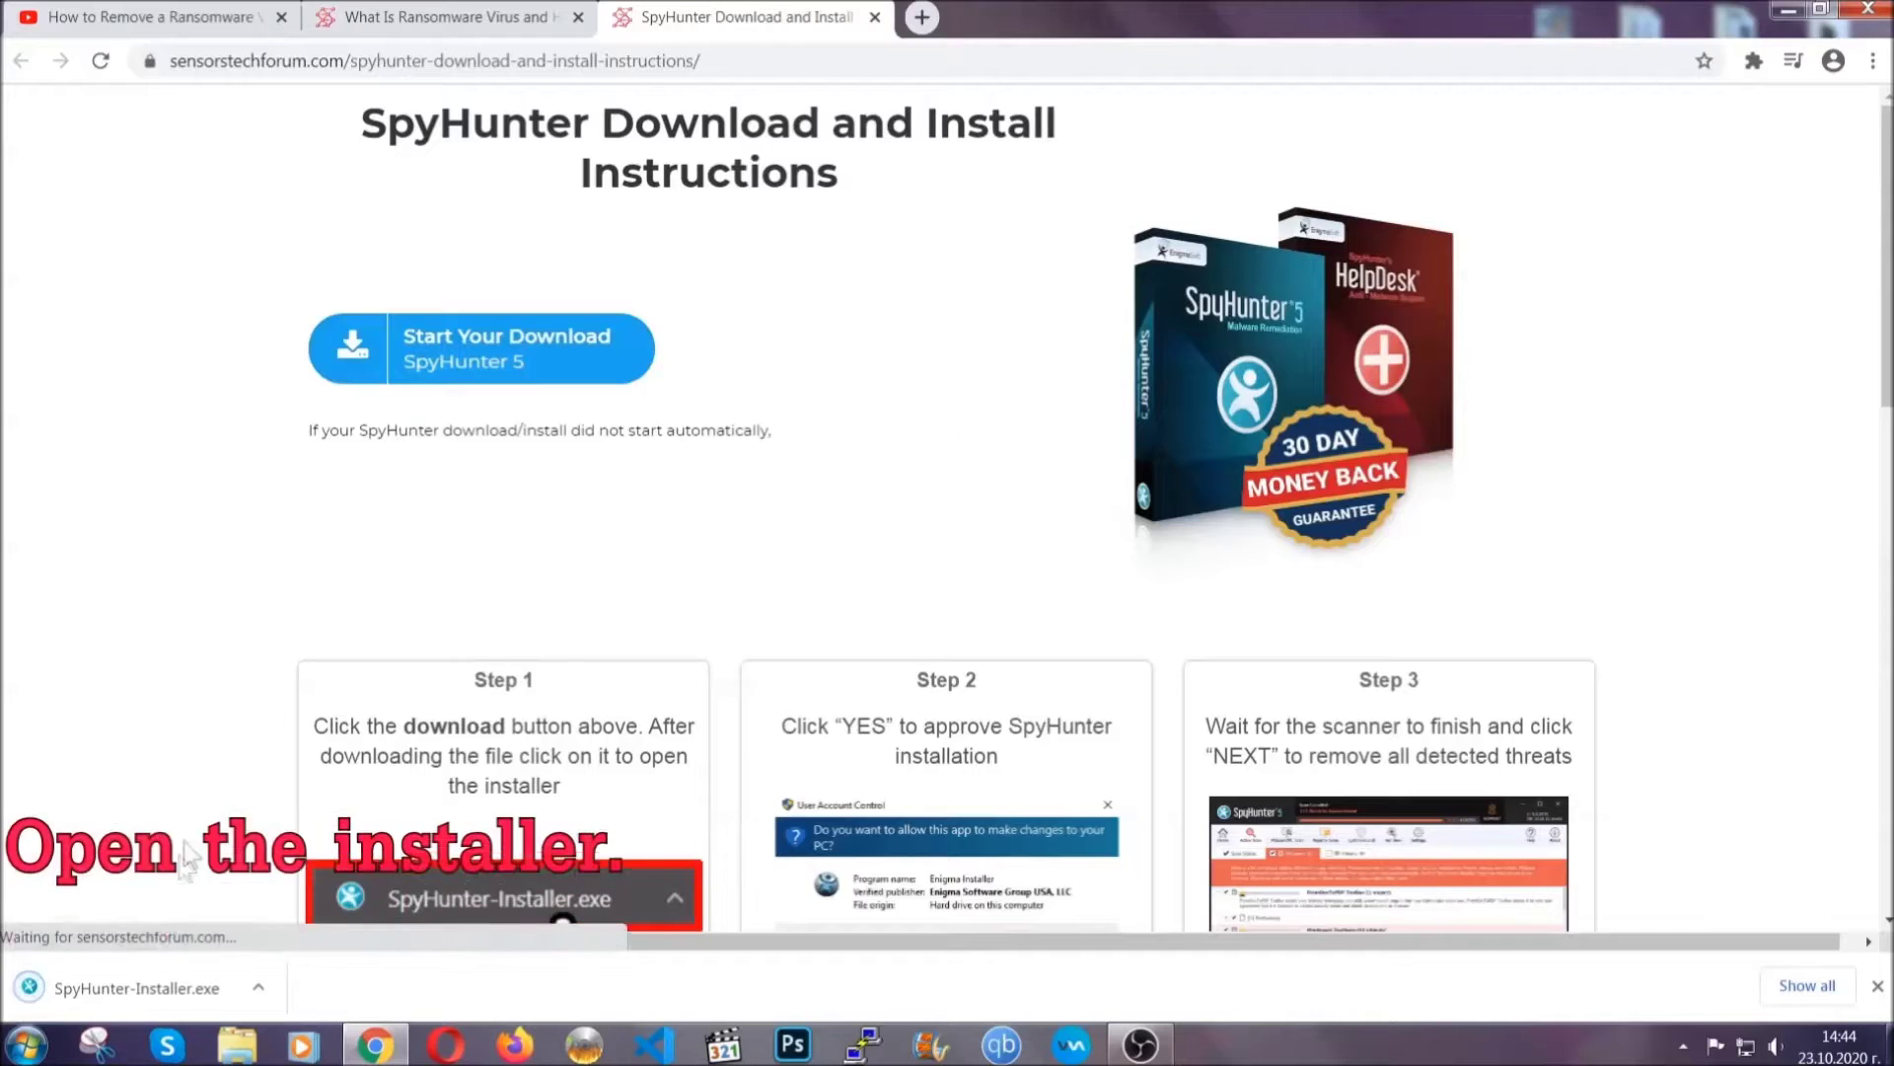
pyautogui.click(134, 984)
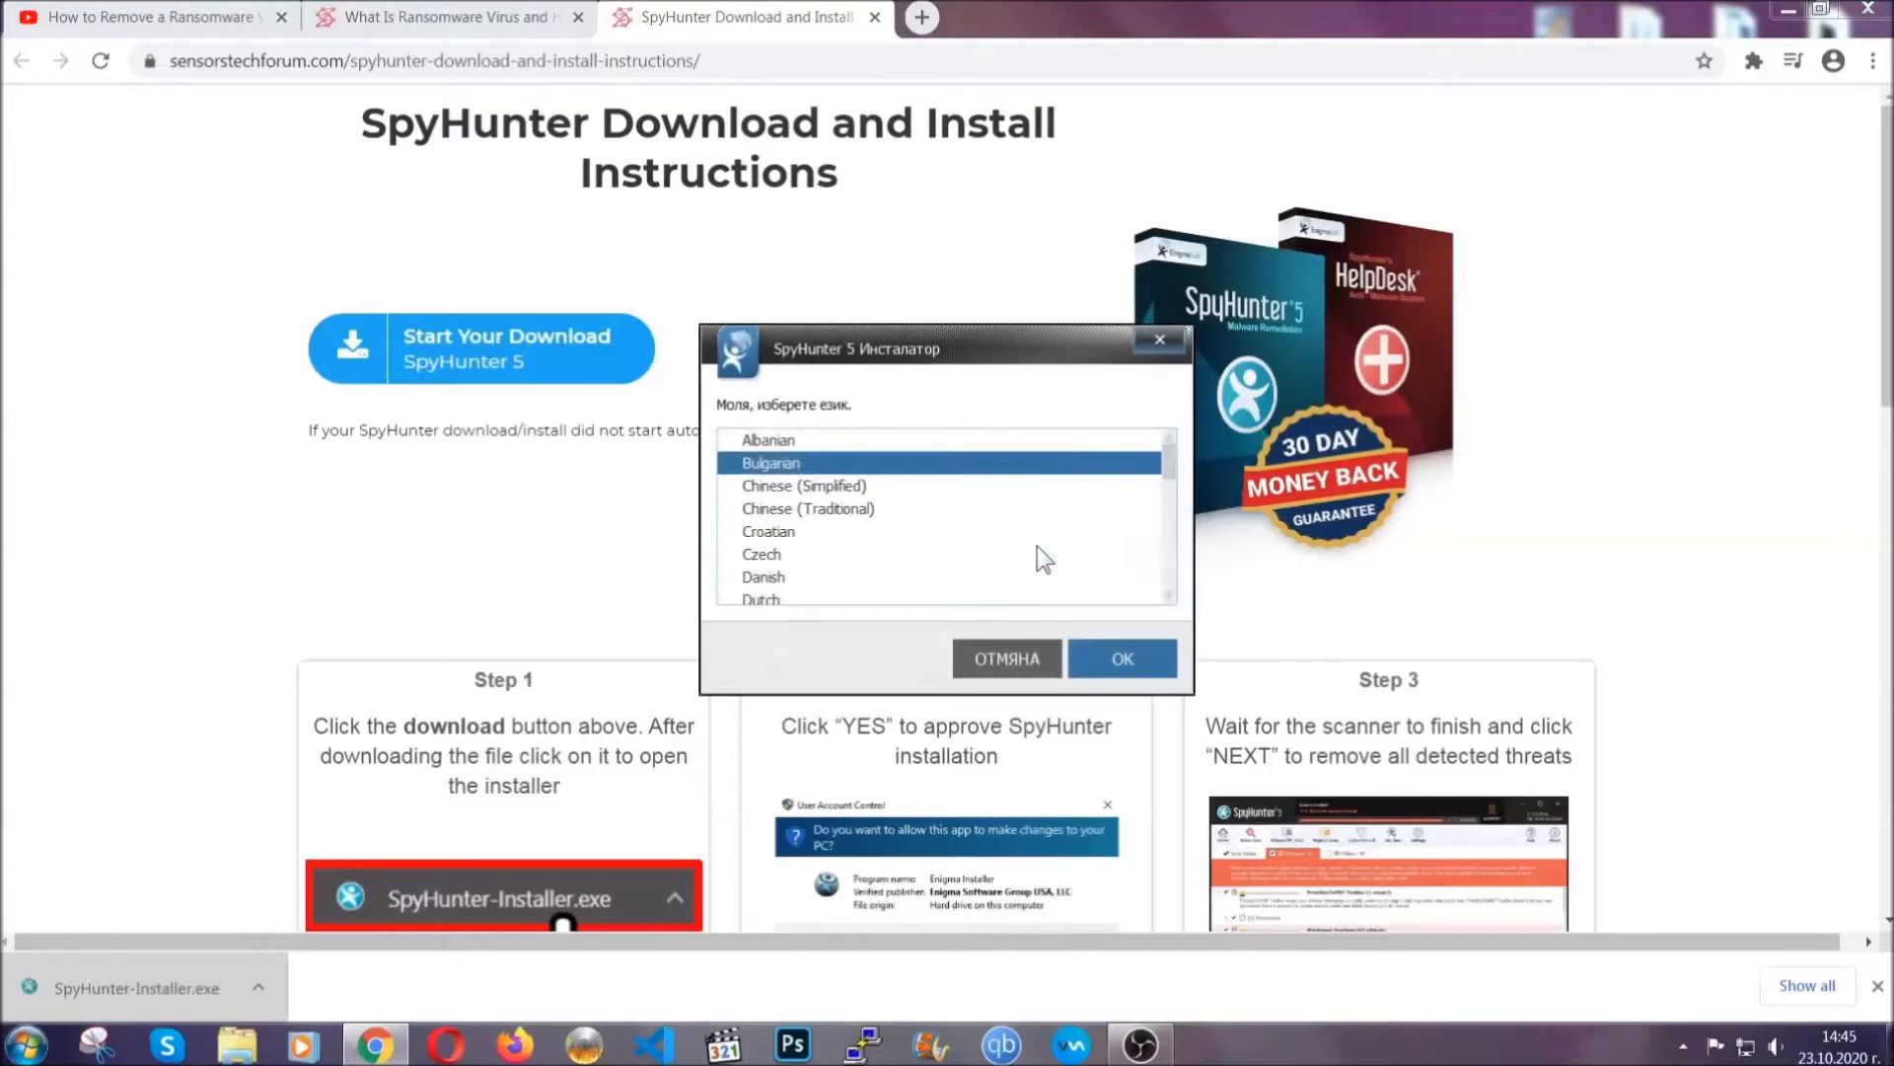
# - Install SpyHunter 5 in English, accepting the license agreement and finishing setup
pyautogui.scroll(-2, 986, 547)
pyautogui.scroll(-2, 947, 544)
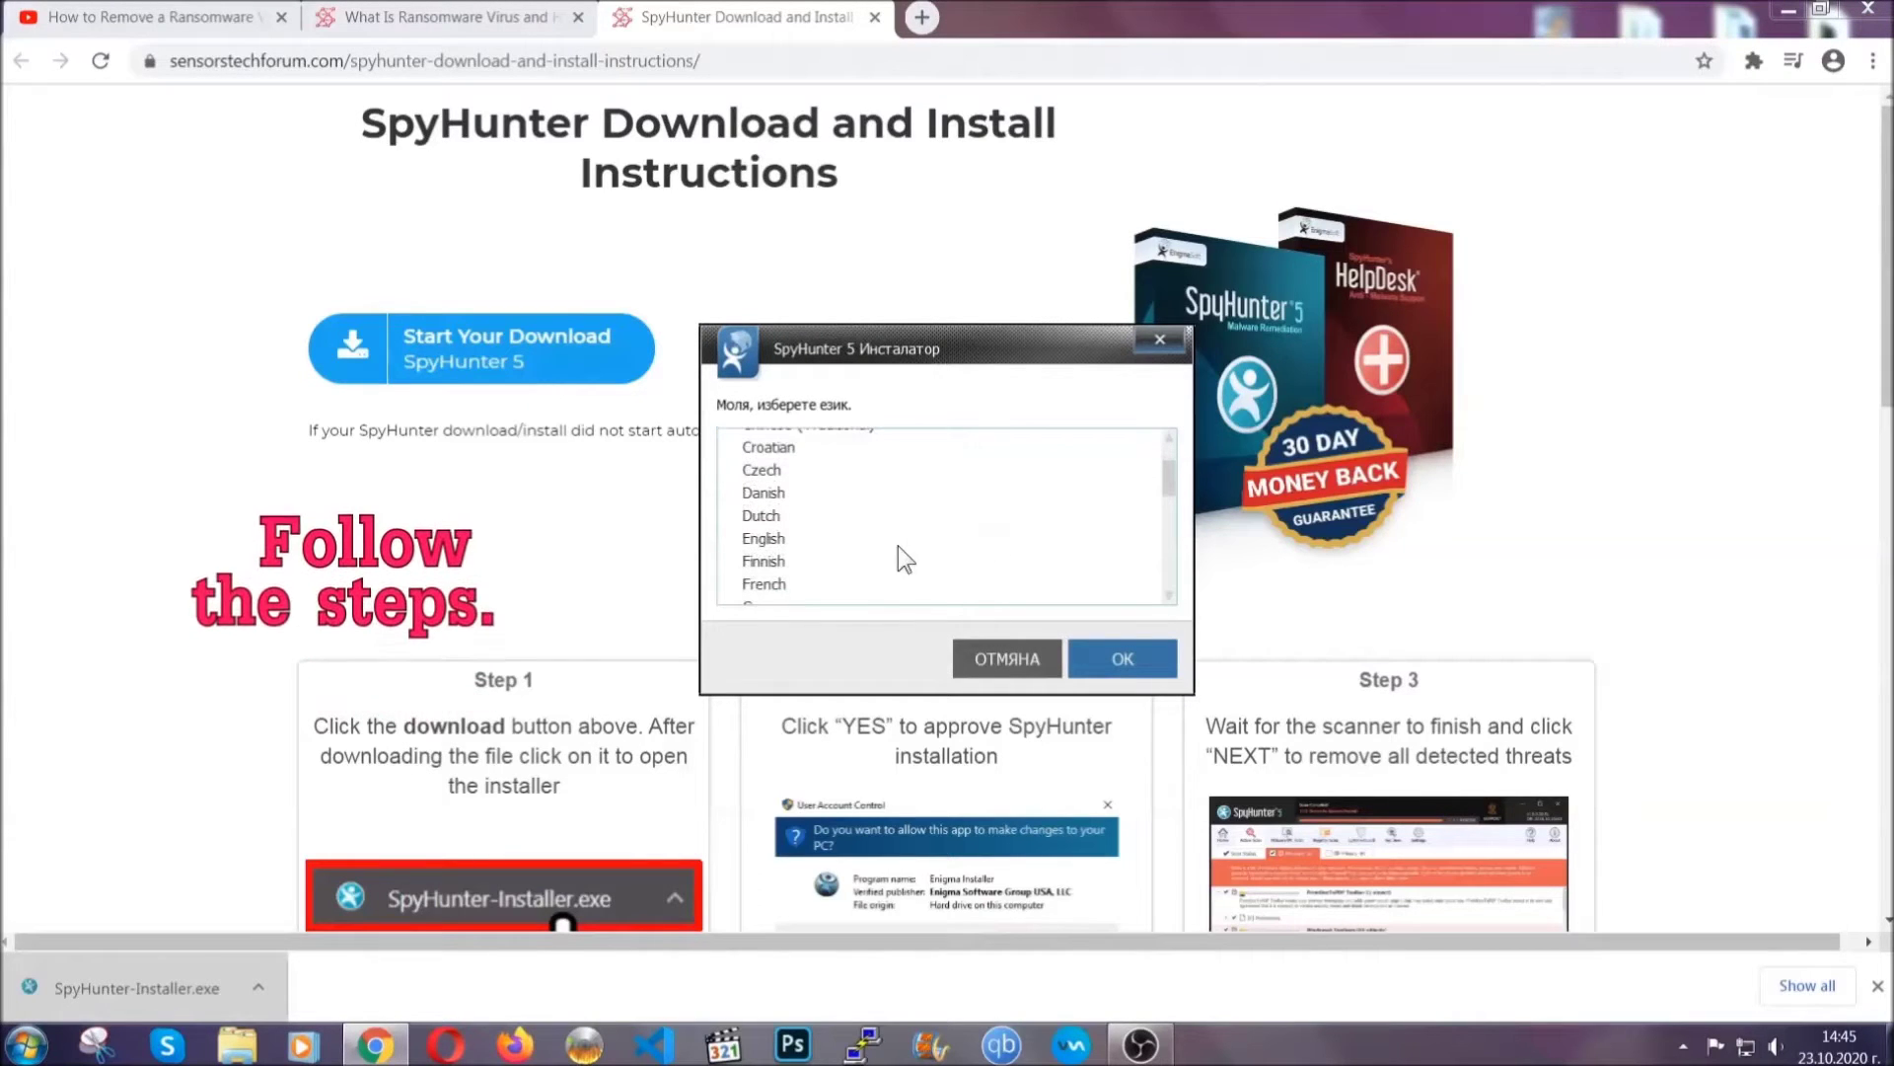
pyautogui.click(891, 539)
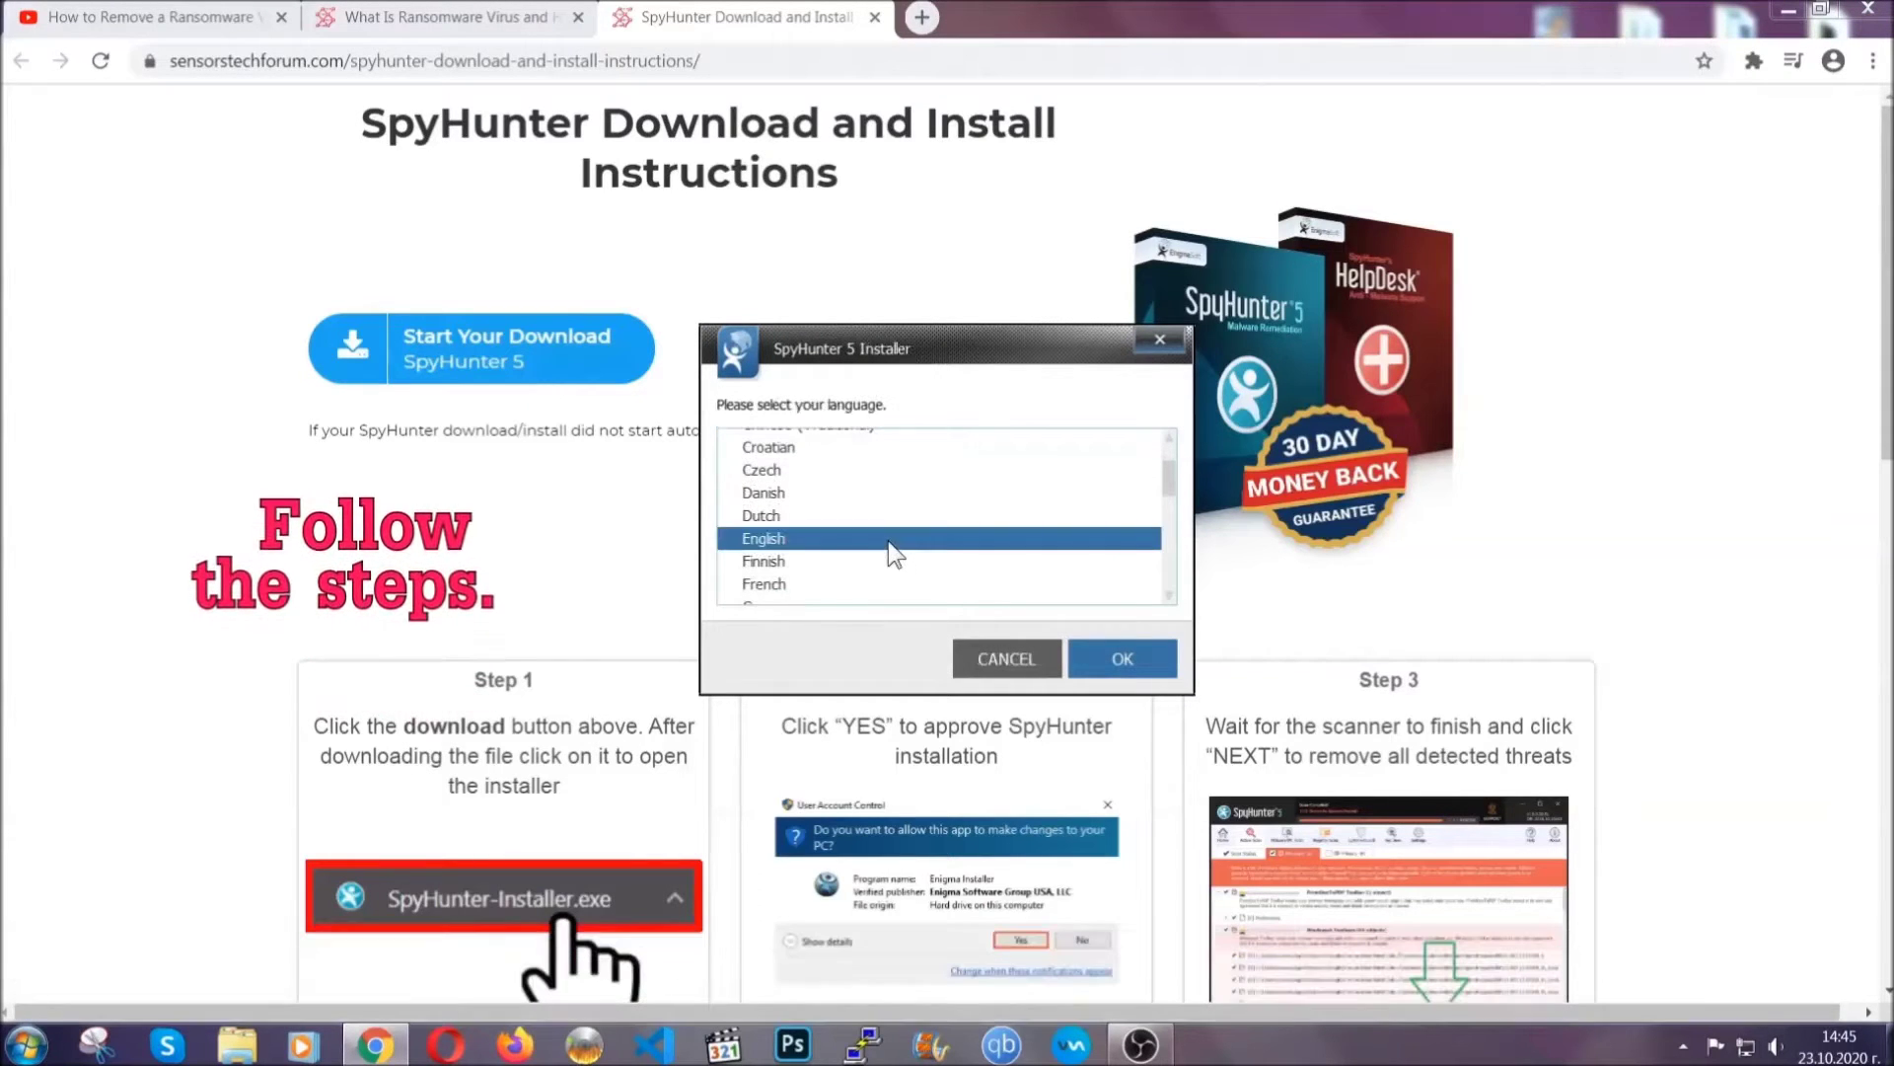
pyautogui.click(1105, 657)
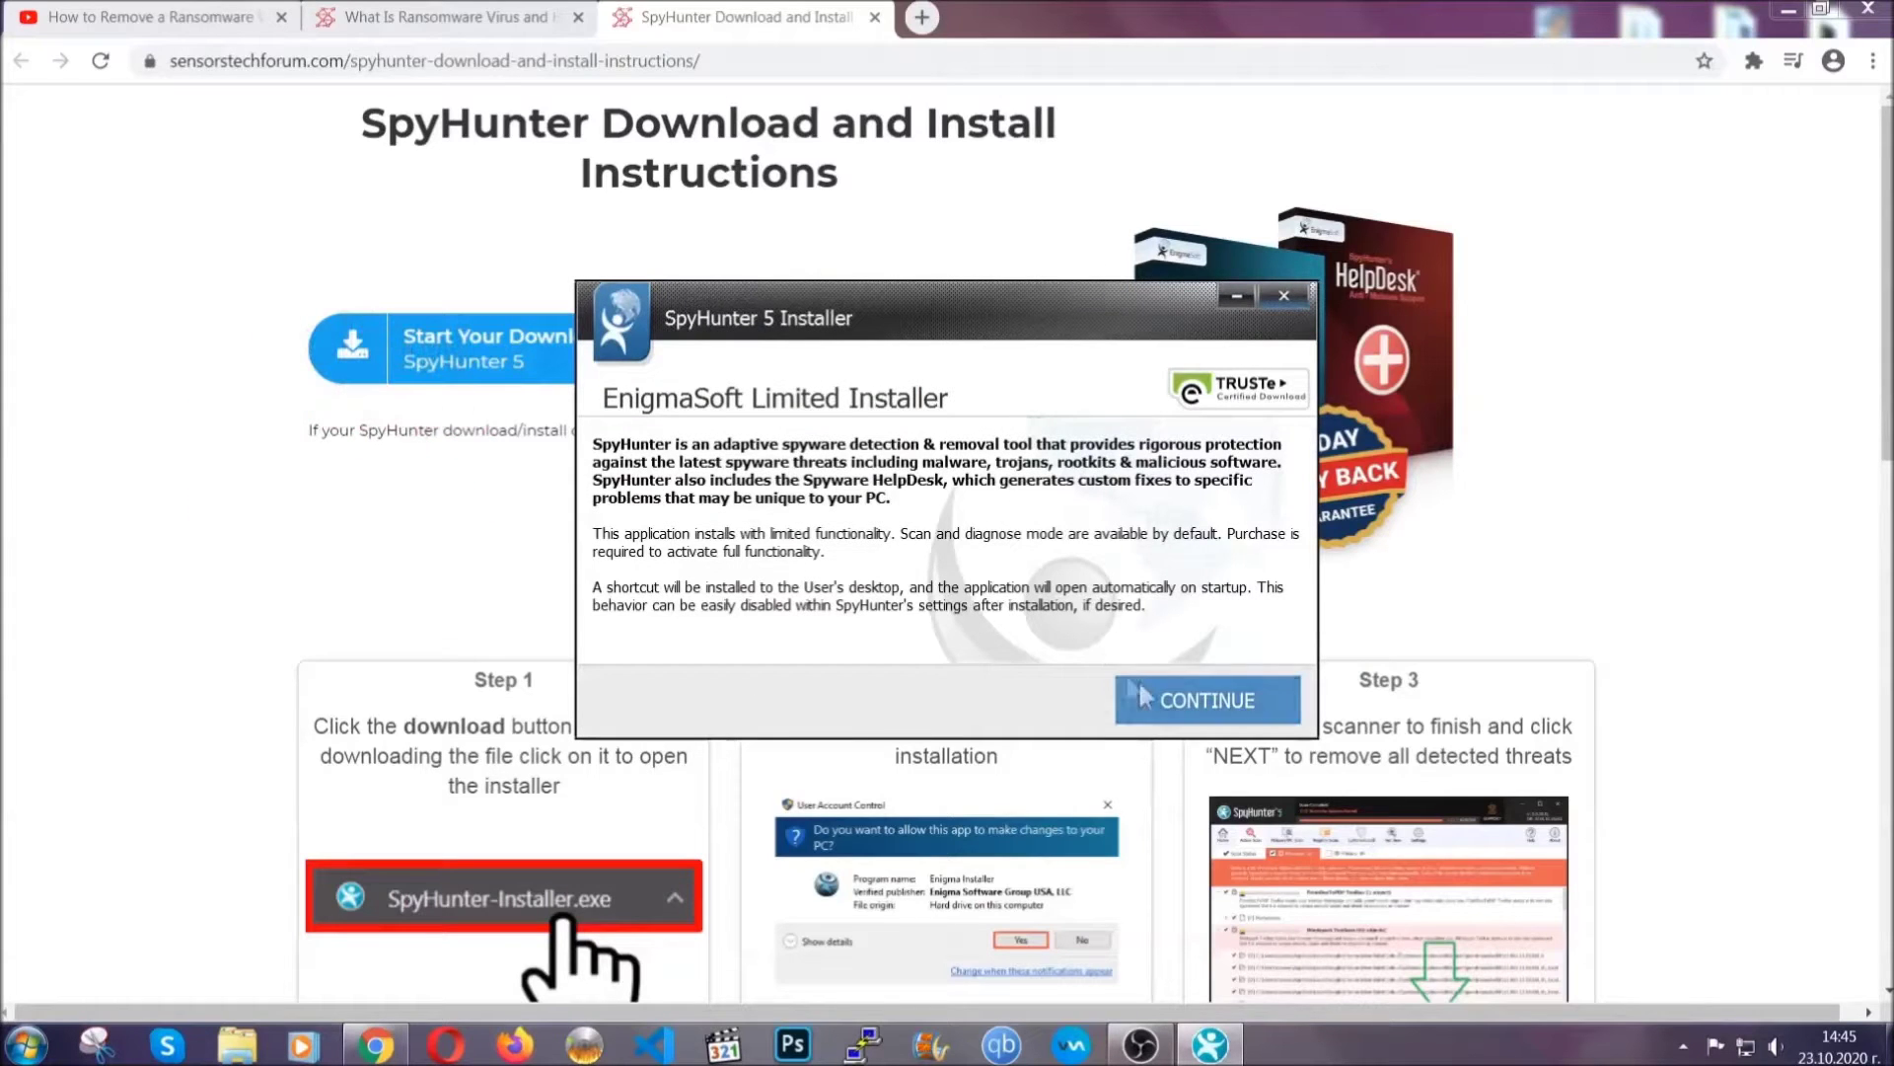
pyautogui.click(1144, 695)
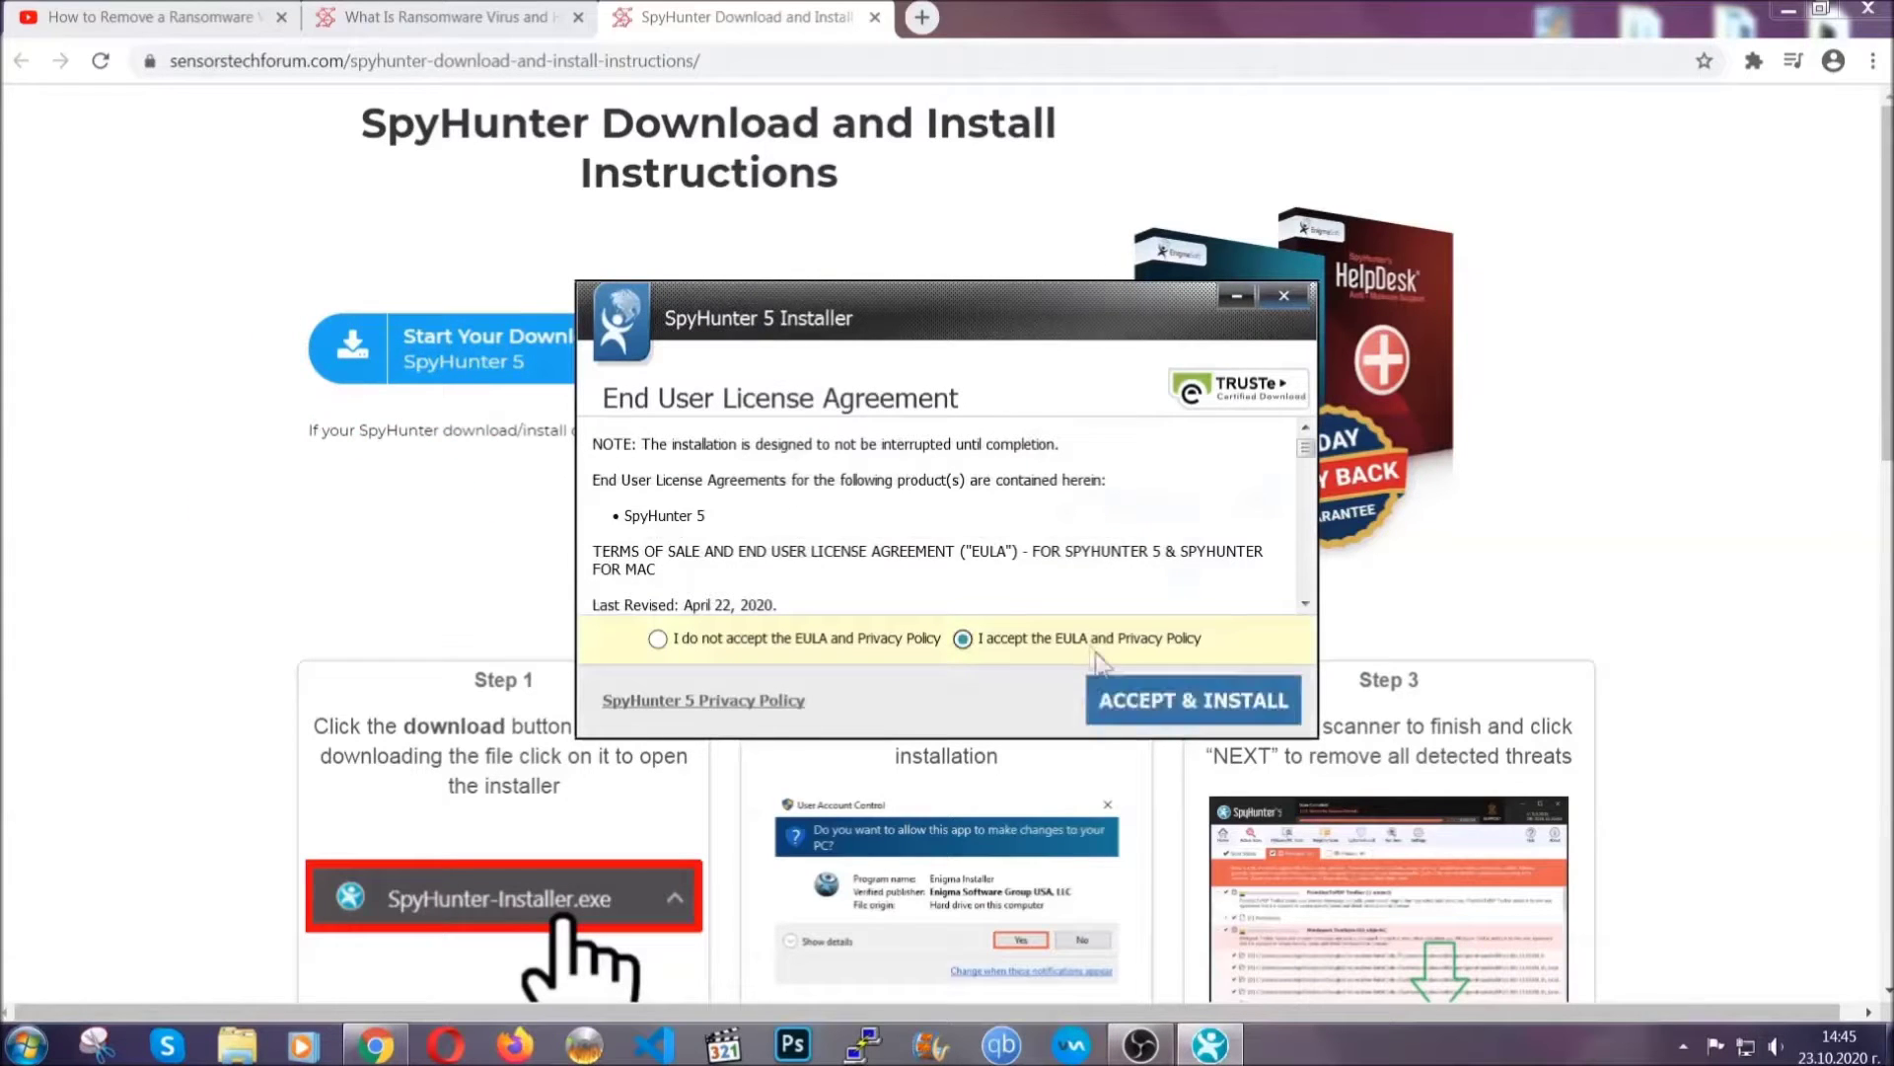
pyautogui.click(1130, 701)
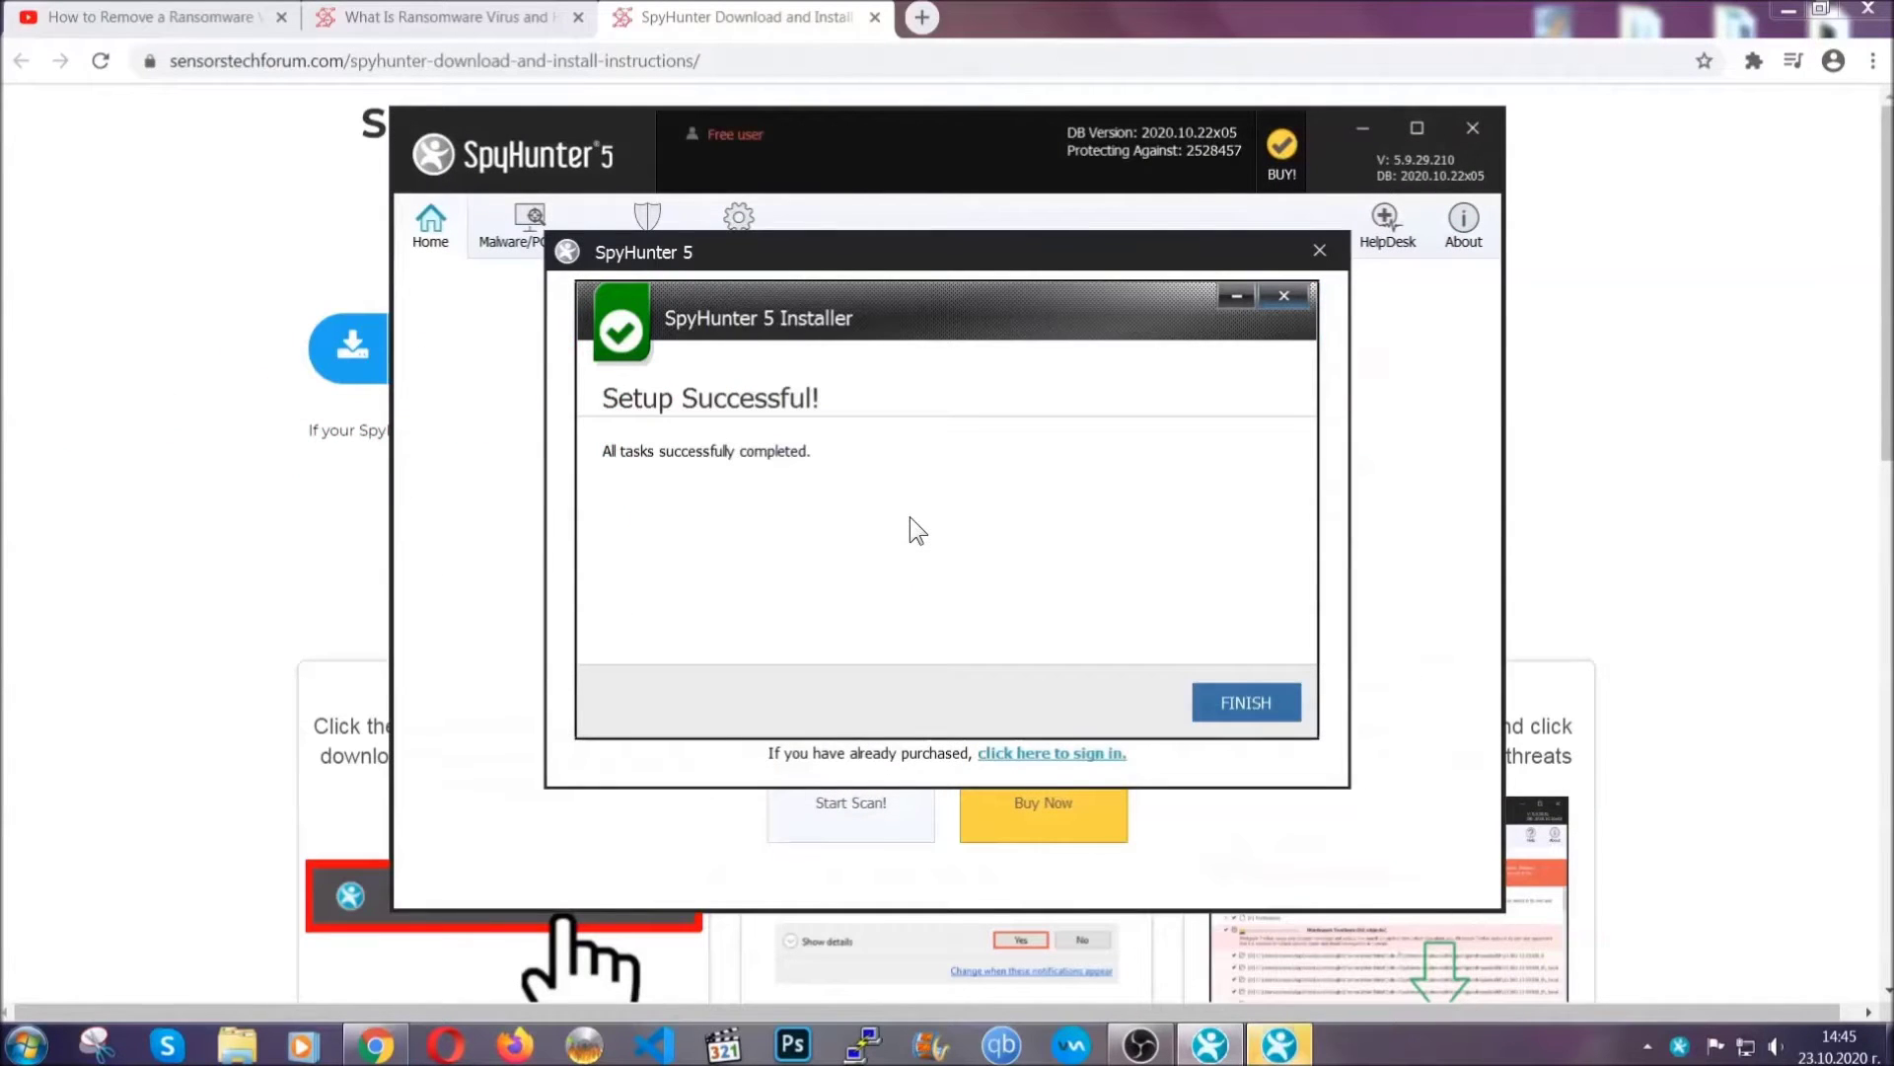
pyautogui.click(1214, 706)
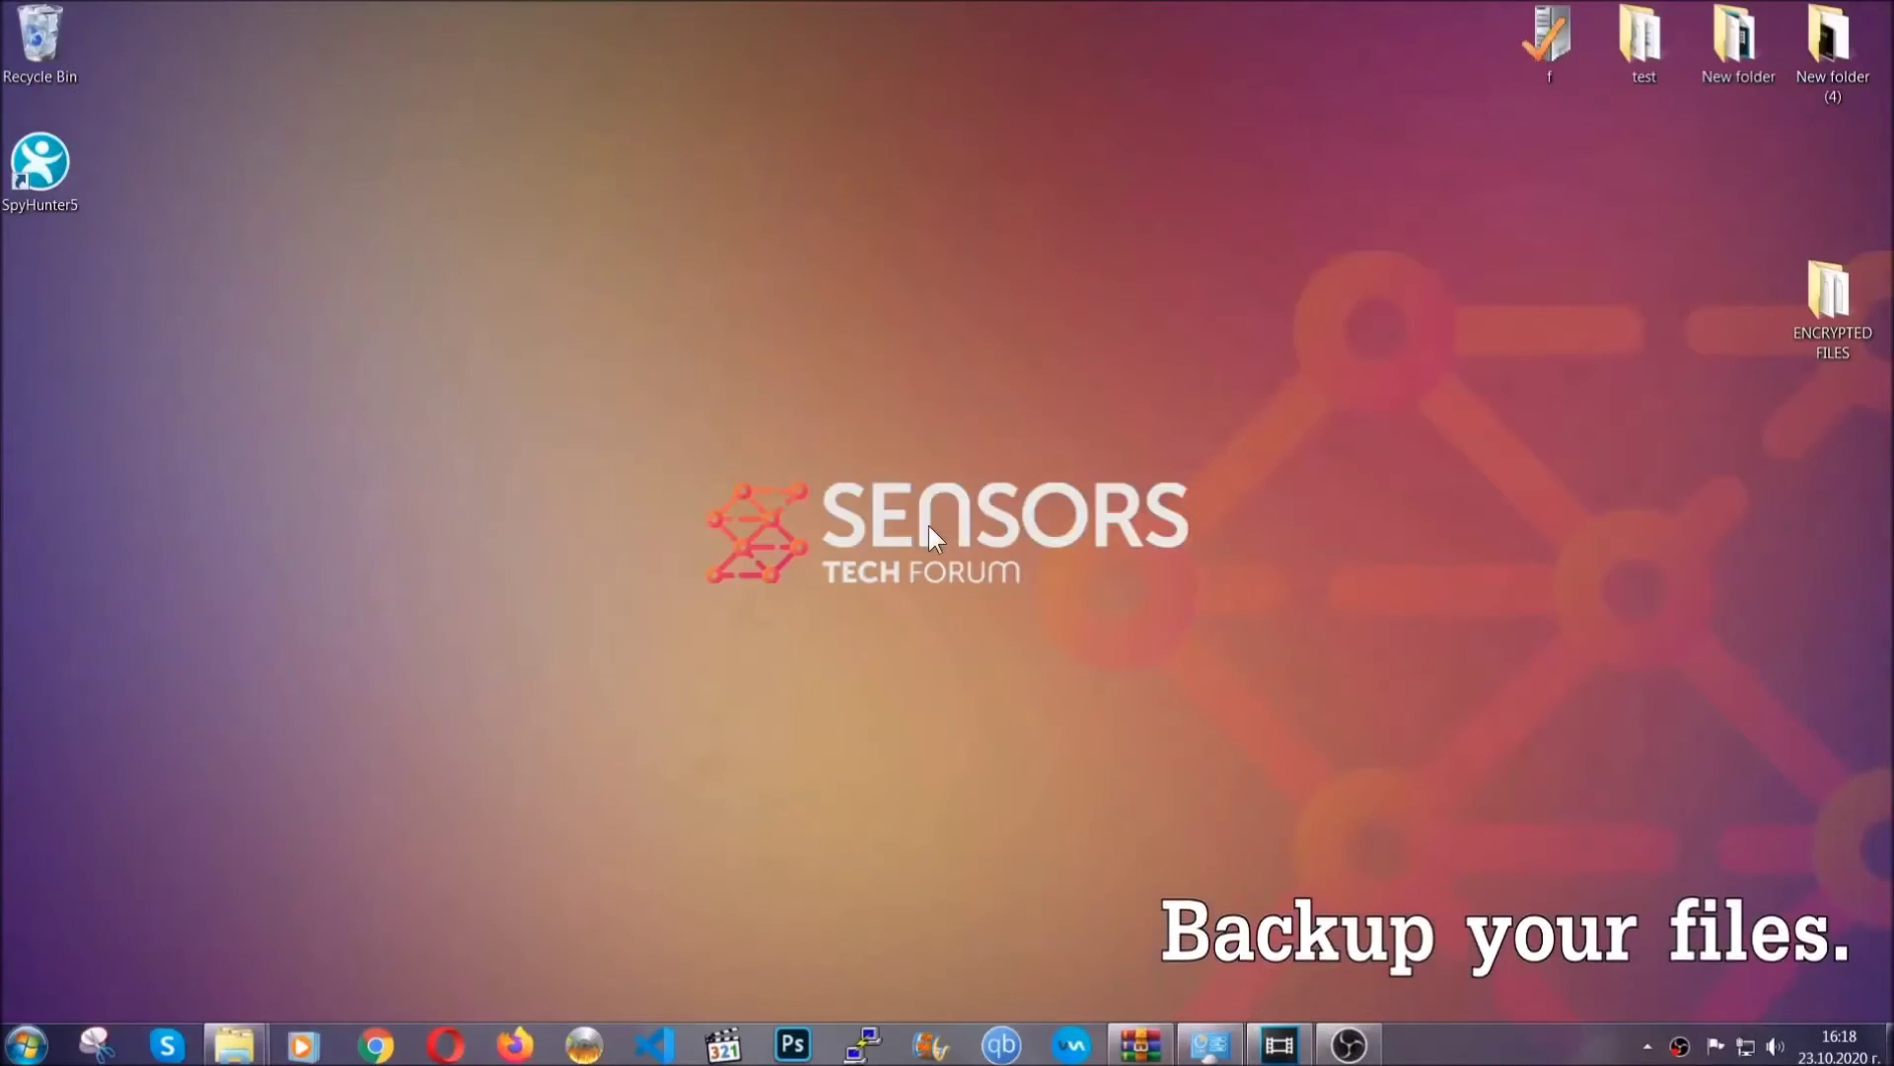
# - Copy all six .efji files from the ENCRYPTED FILES folder
pyautogui.doubleClick(1820, 304)
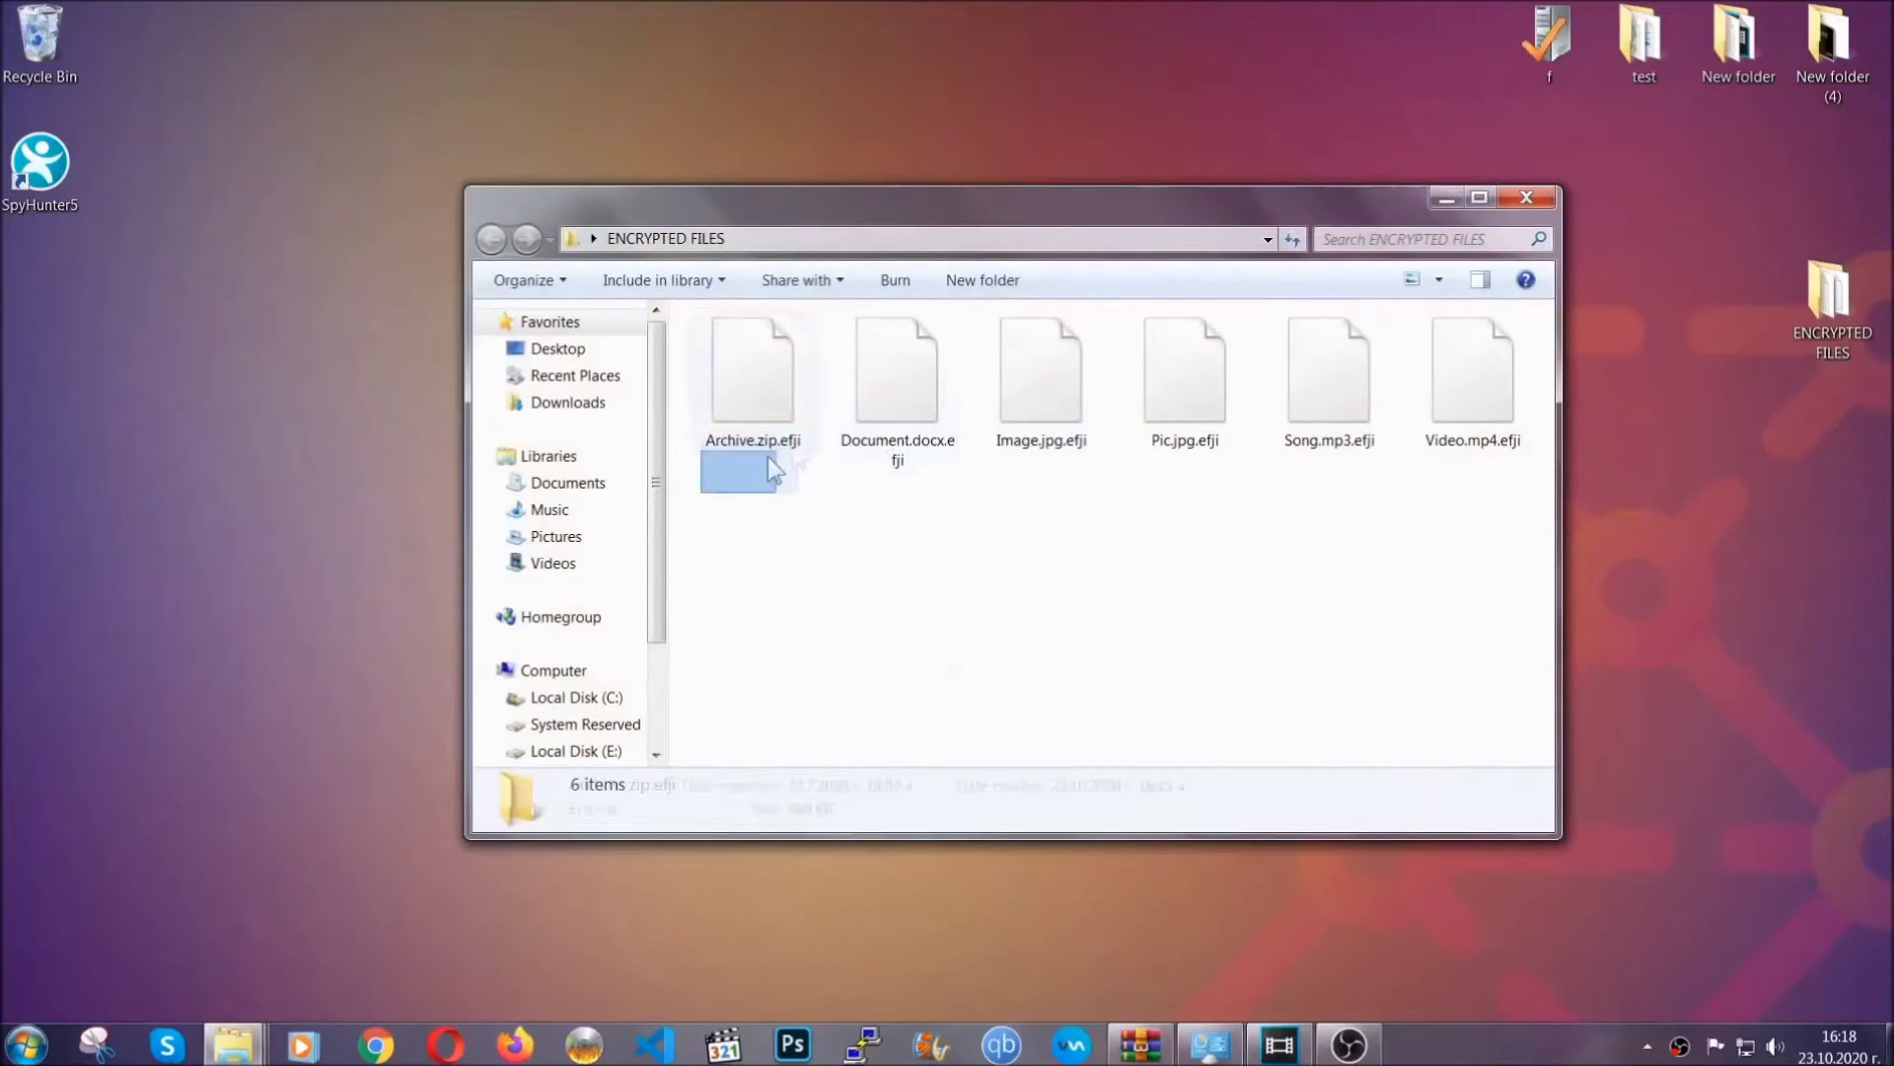
pyautogui.moveTo(768, 456); pyautogui.dragTo(1482, 351)
pyautogui.rightClick(1482, 351)
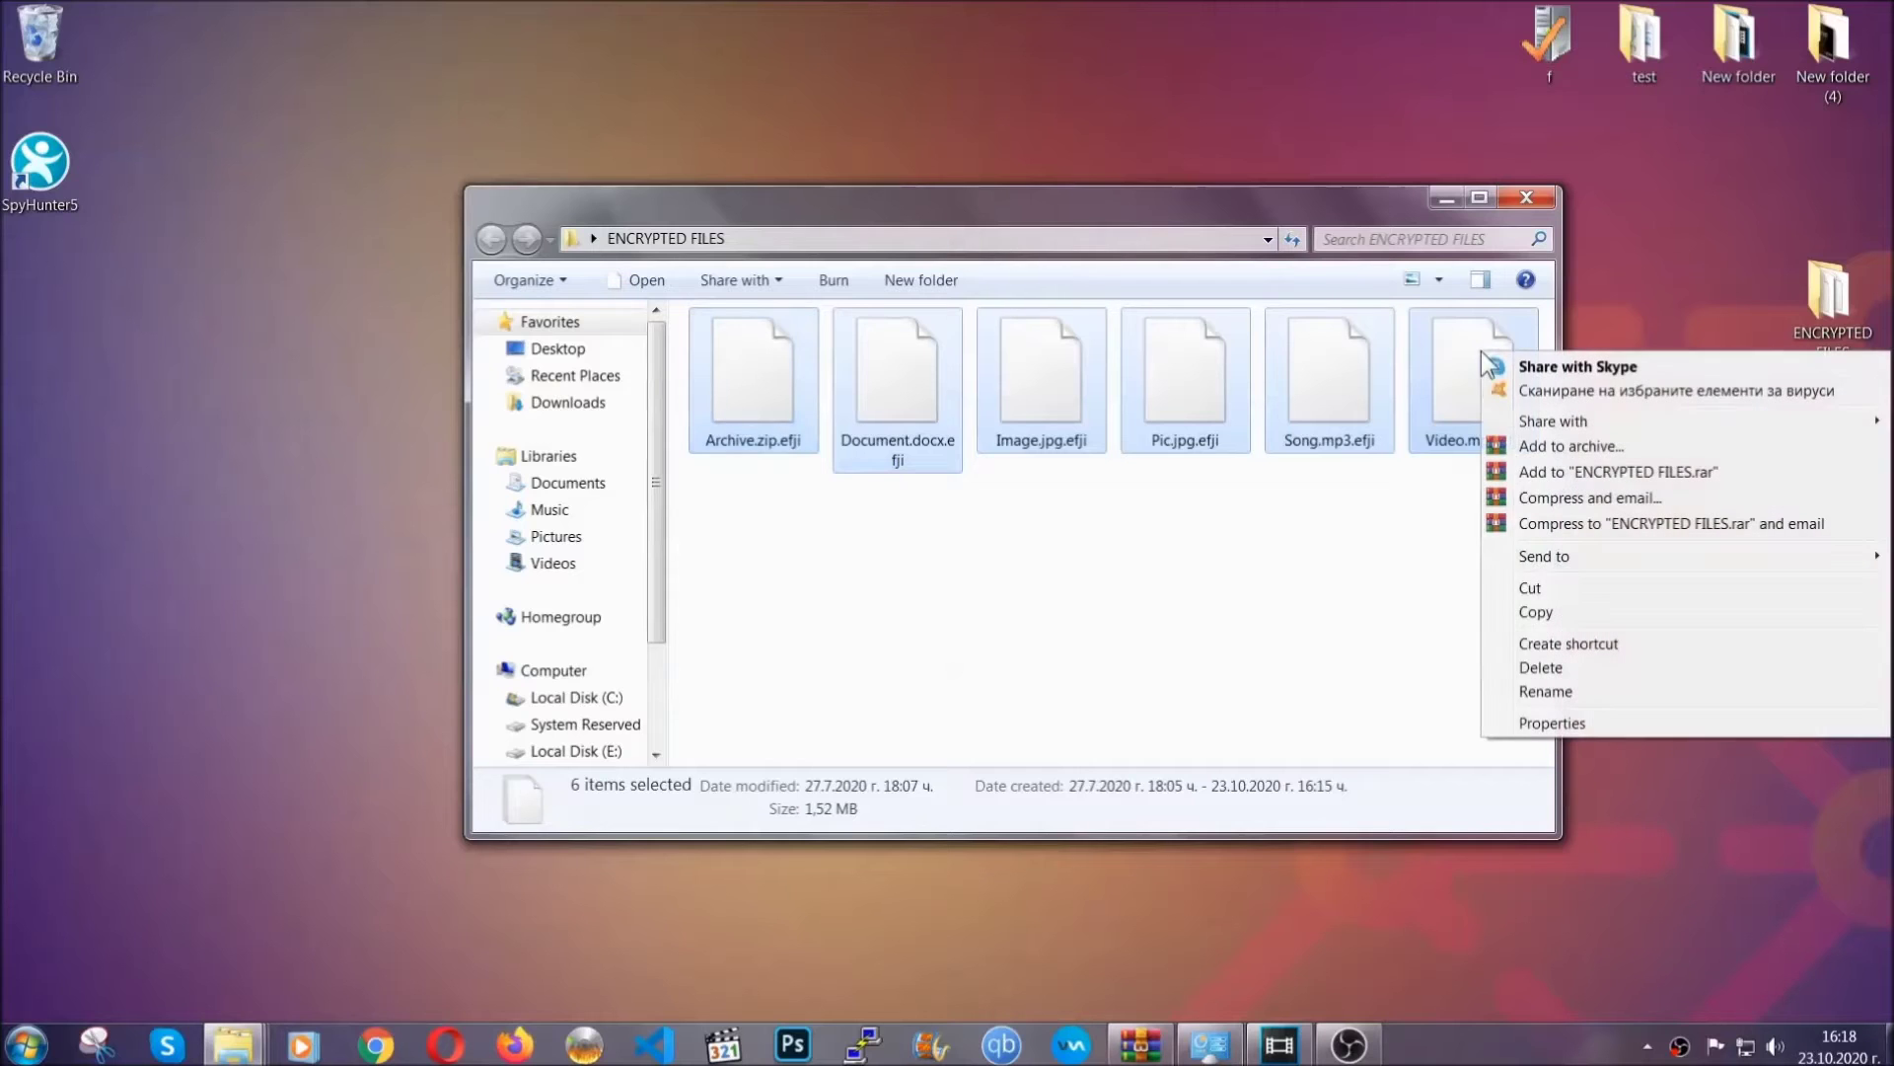
pyautogui.click(1532, 614)
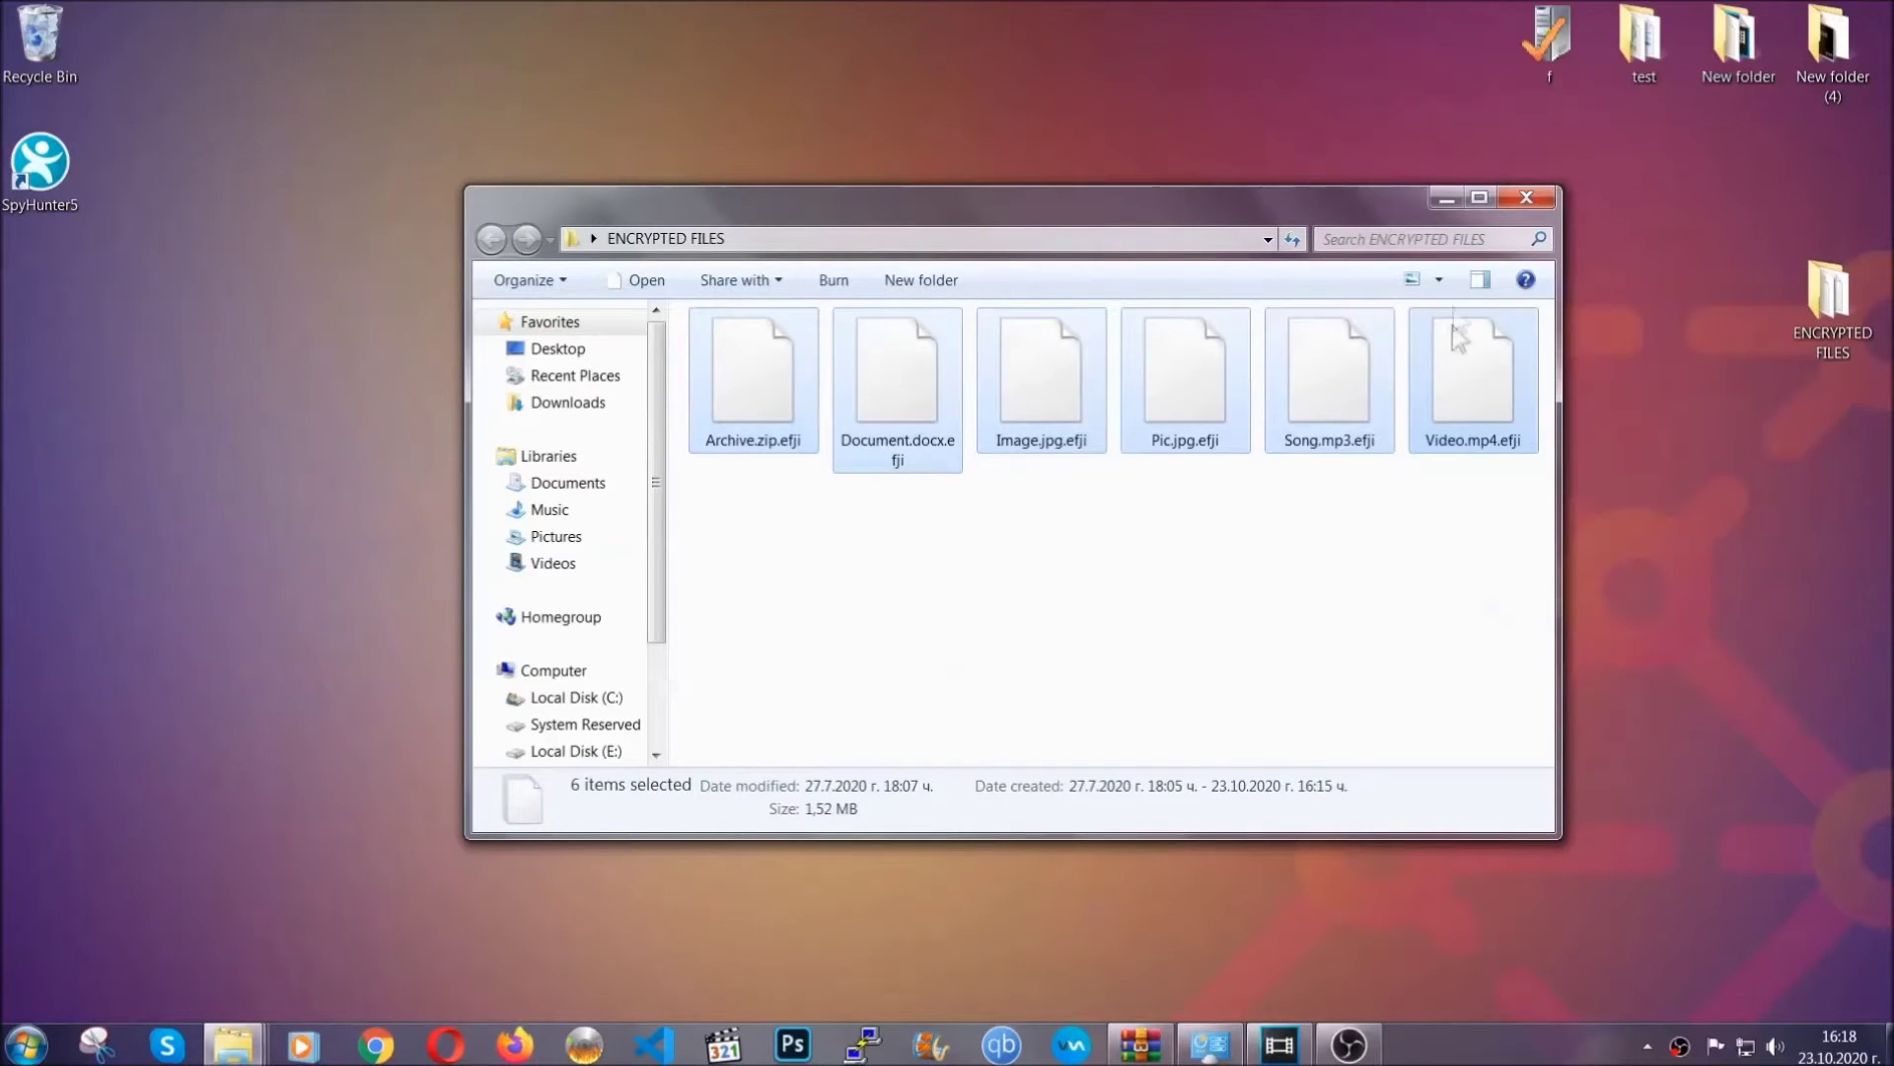
# - Paste the copied files onto FLASH DRIVE (H:) and close the drive's window
pyautogui.click(1446, 198)
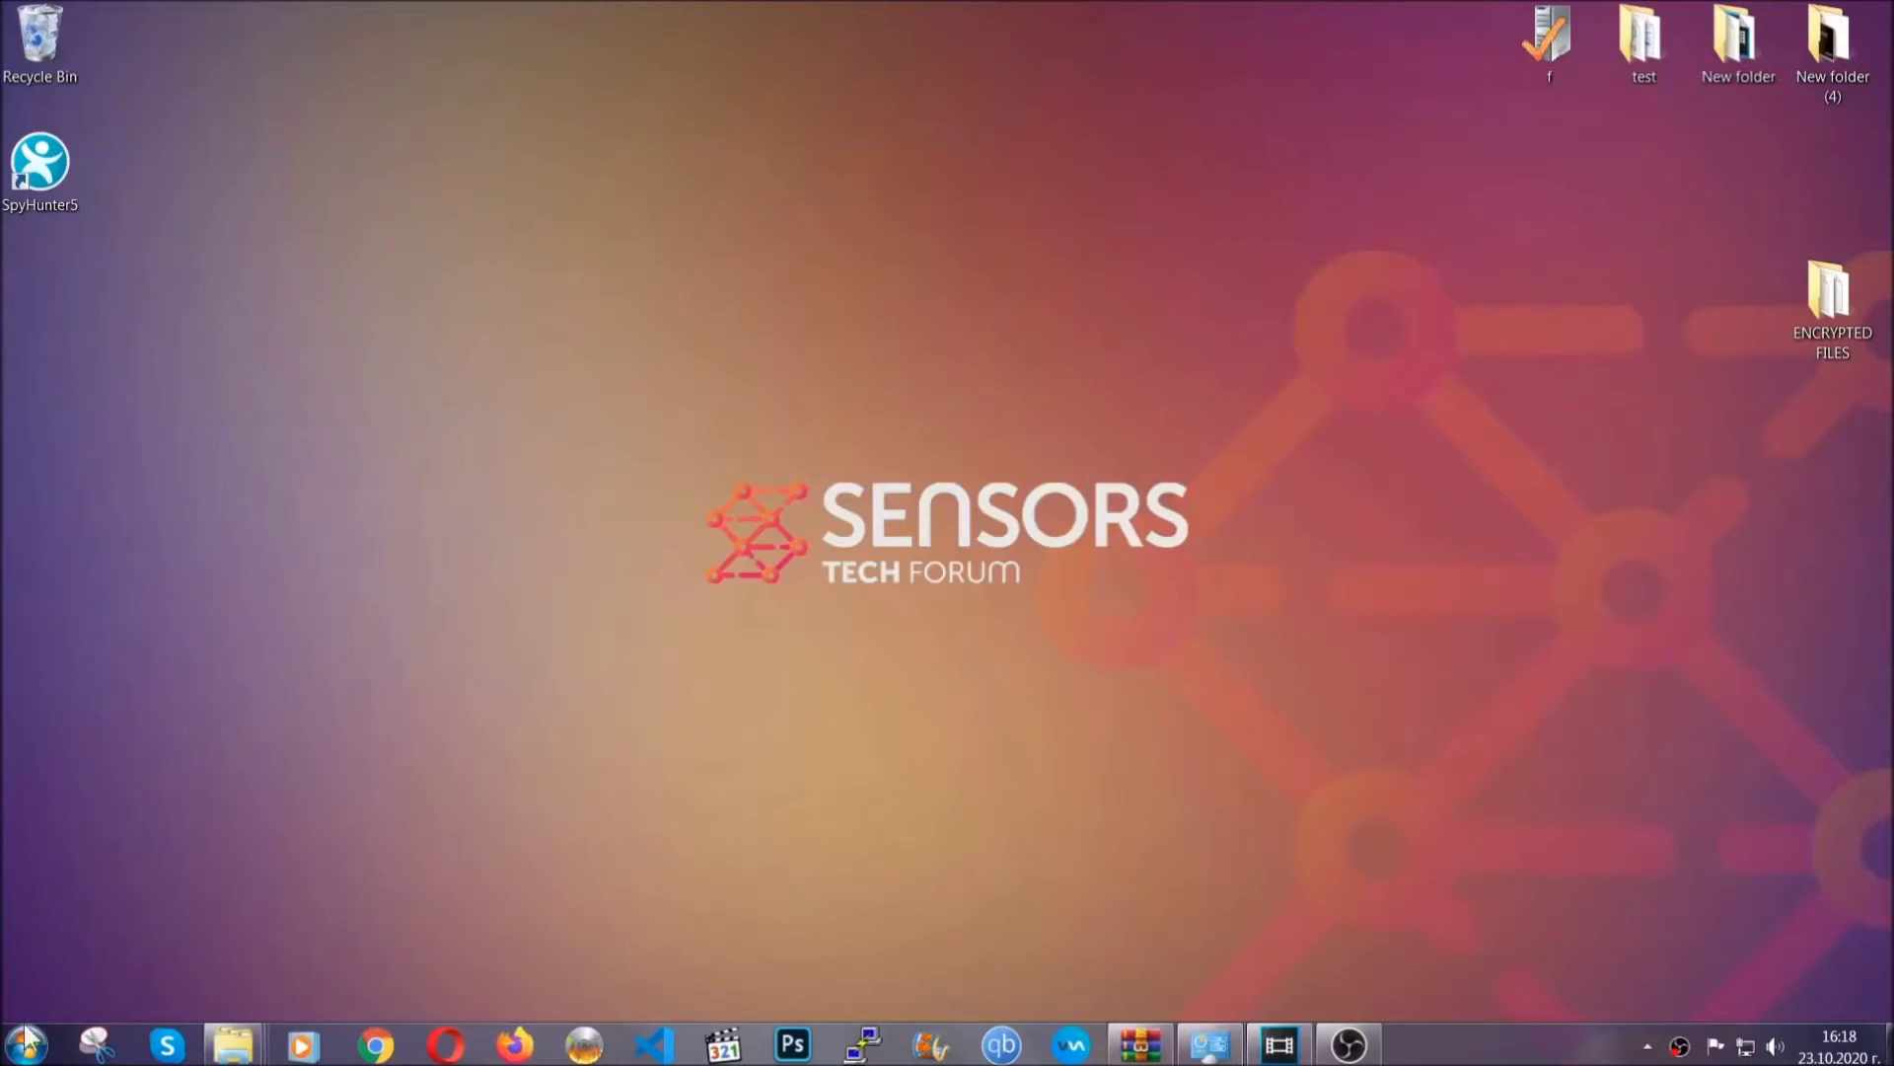
pyautogui.click(25, 1044)
pyautogui.click(360, 742)
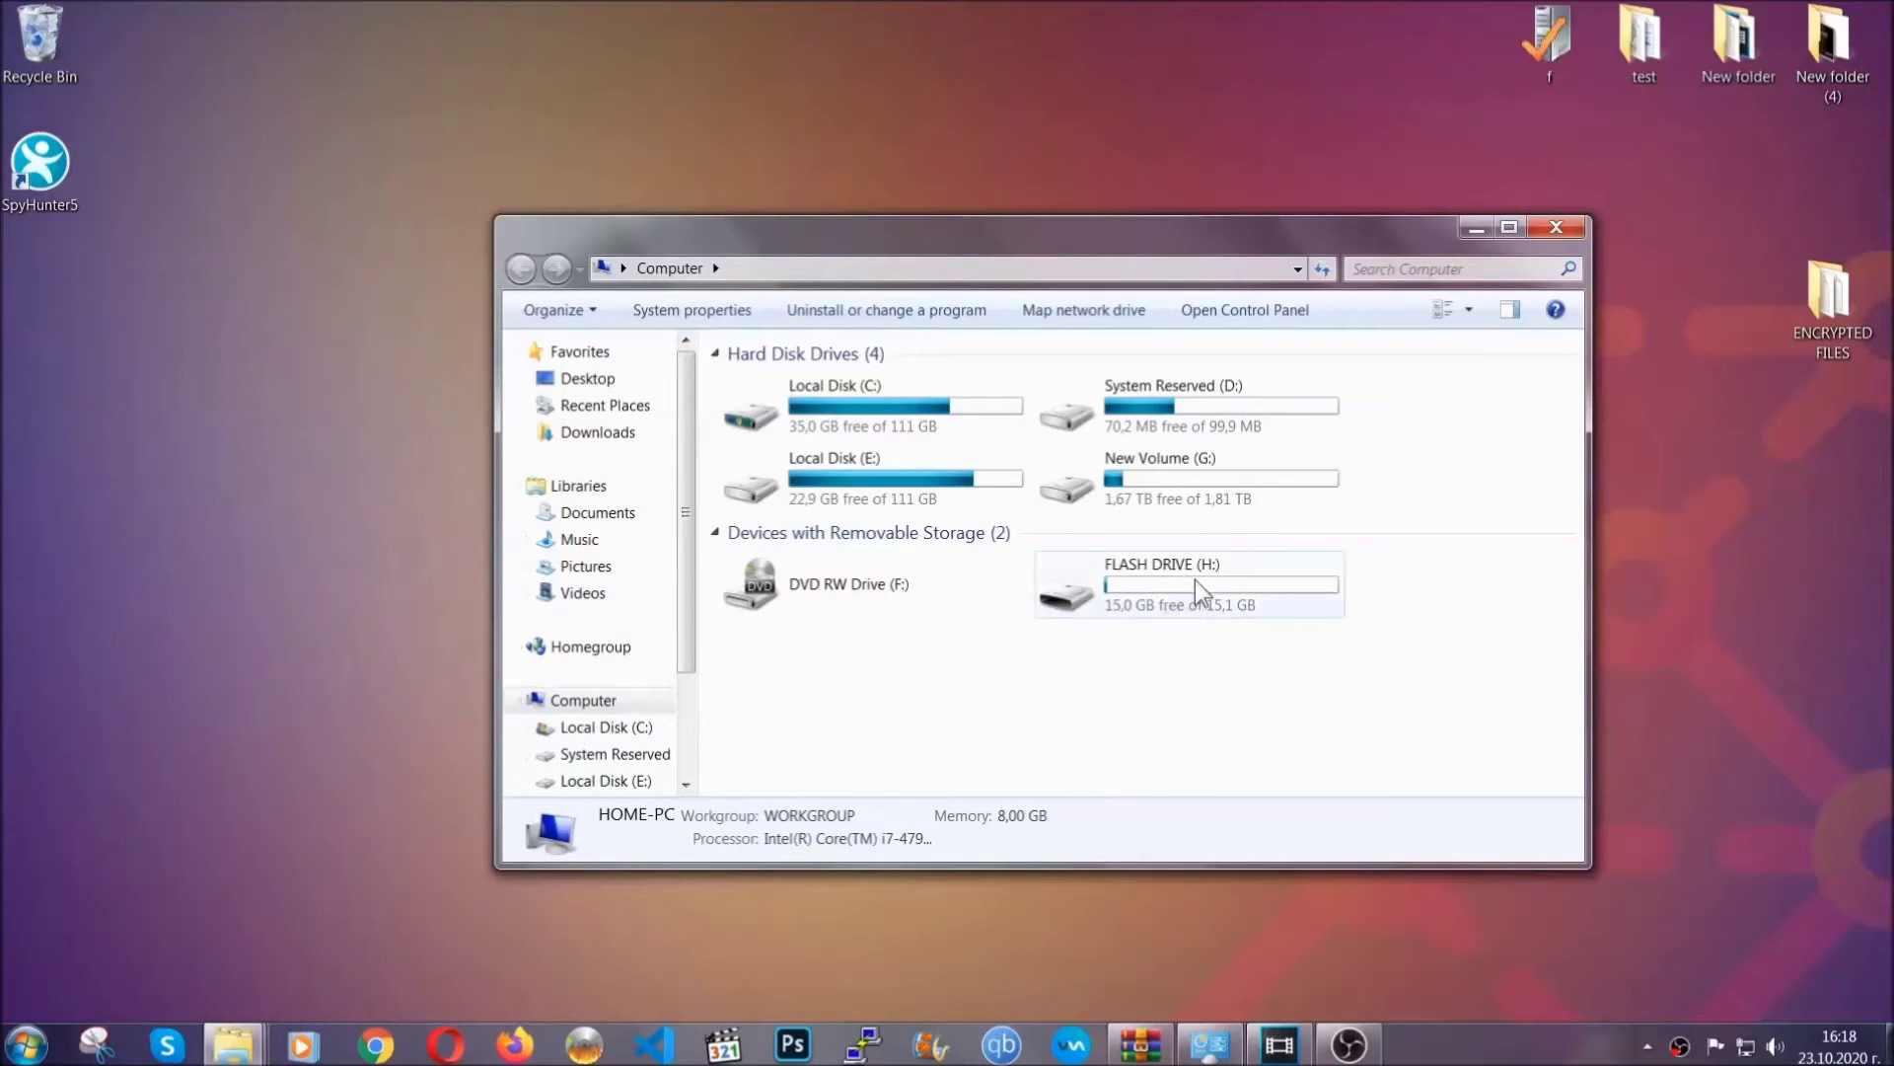
pyautogui.doubleClick(1194, 578)
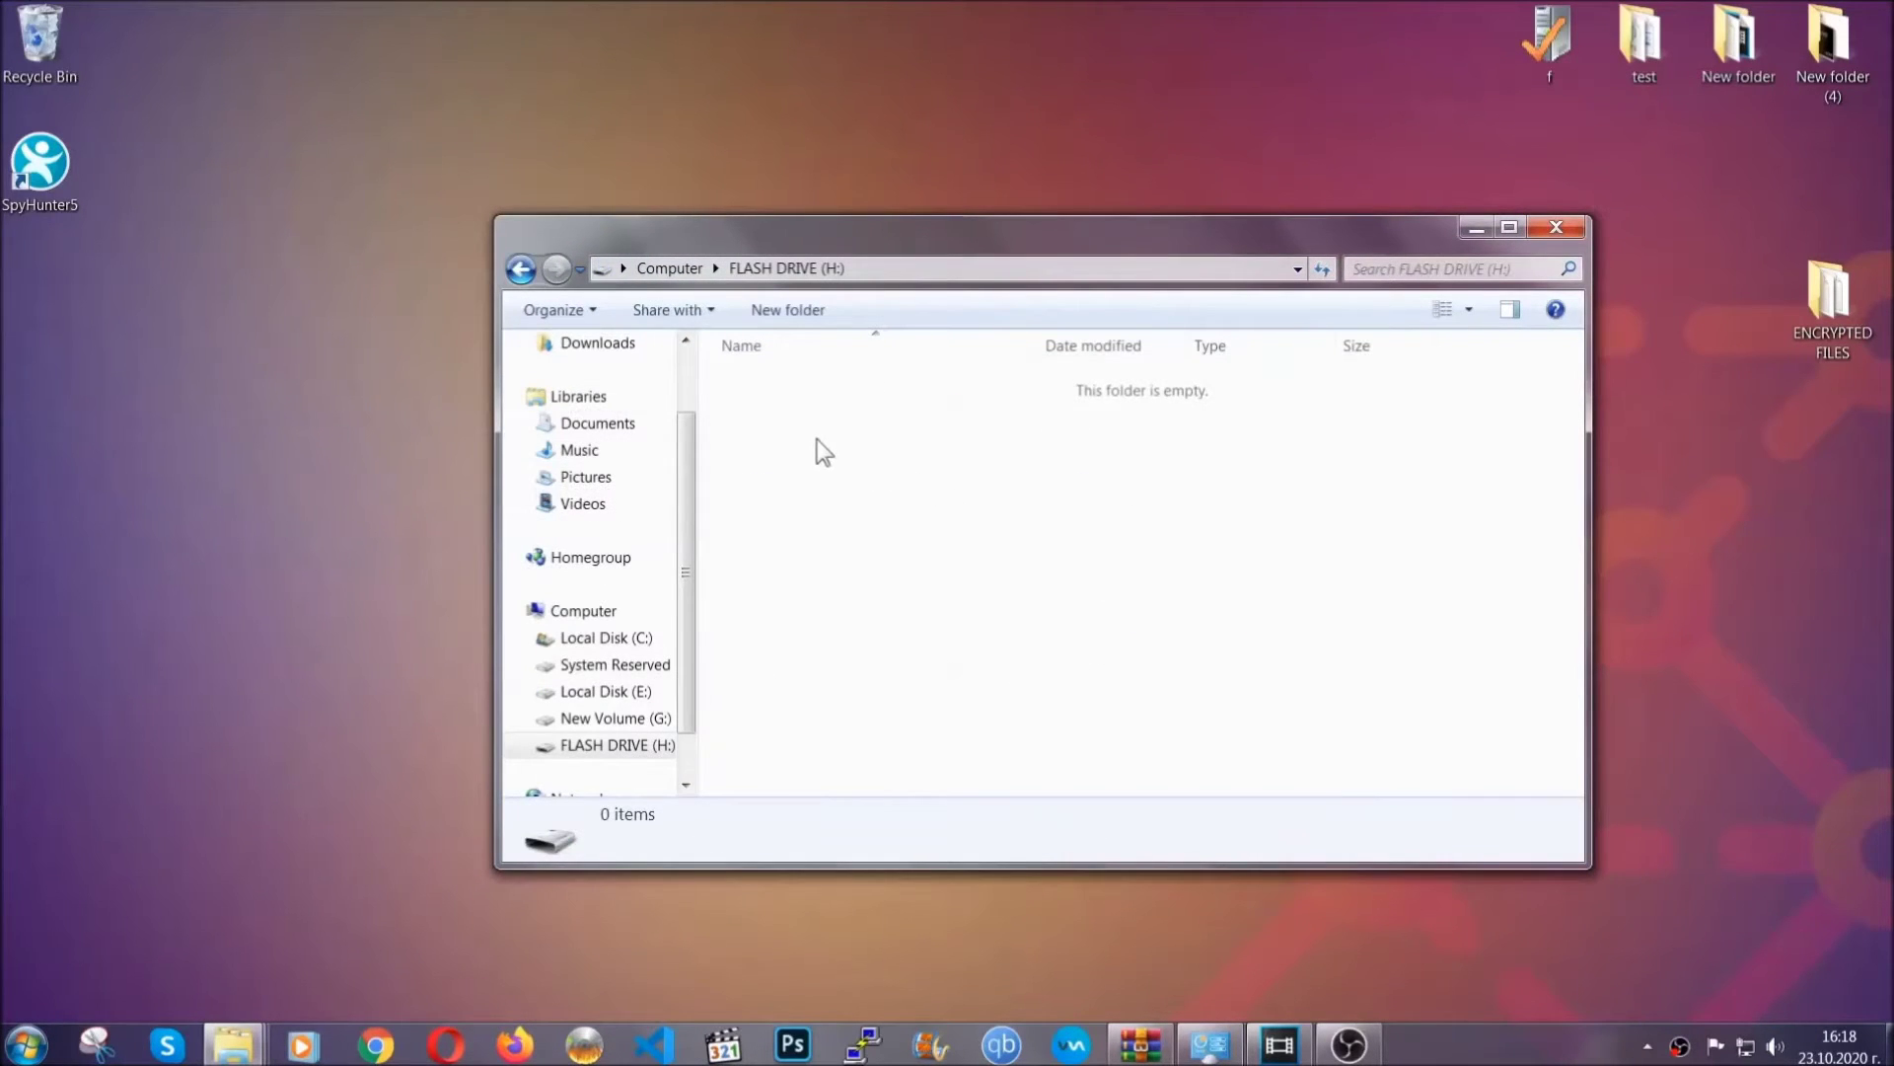
pyautogui.rightClick(817, 440)
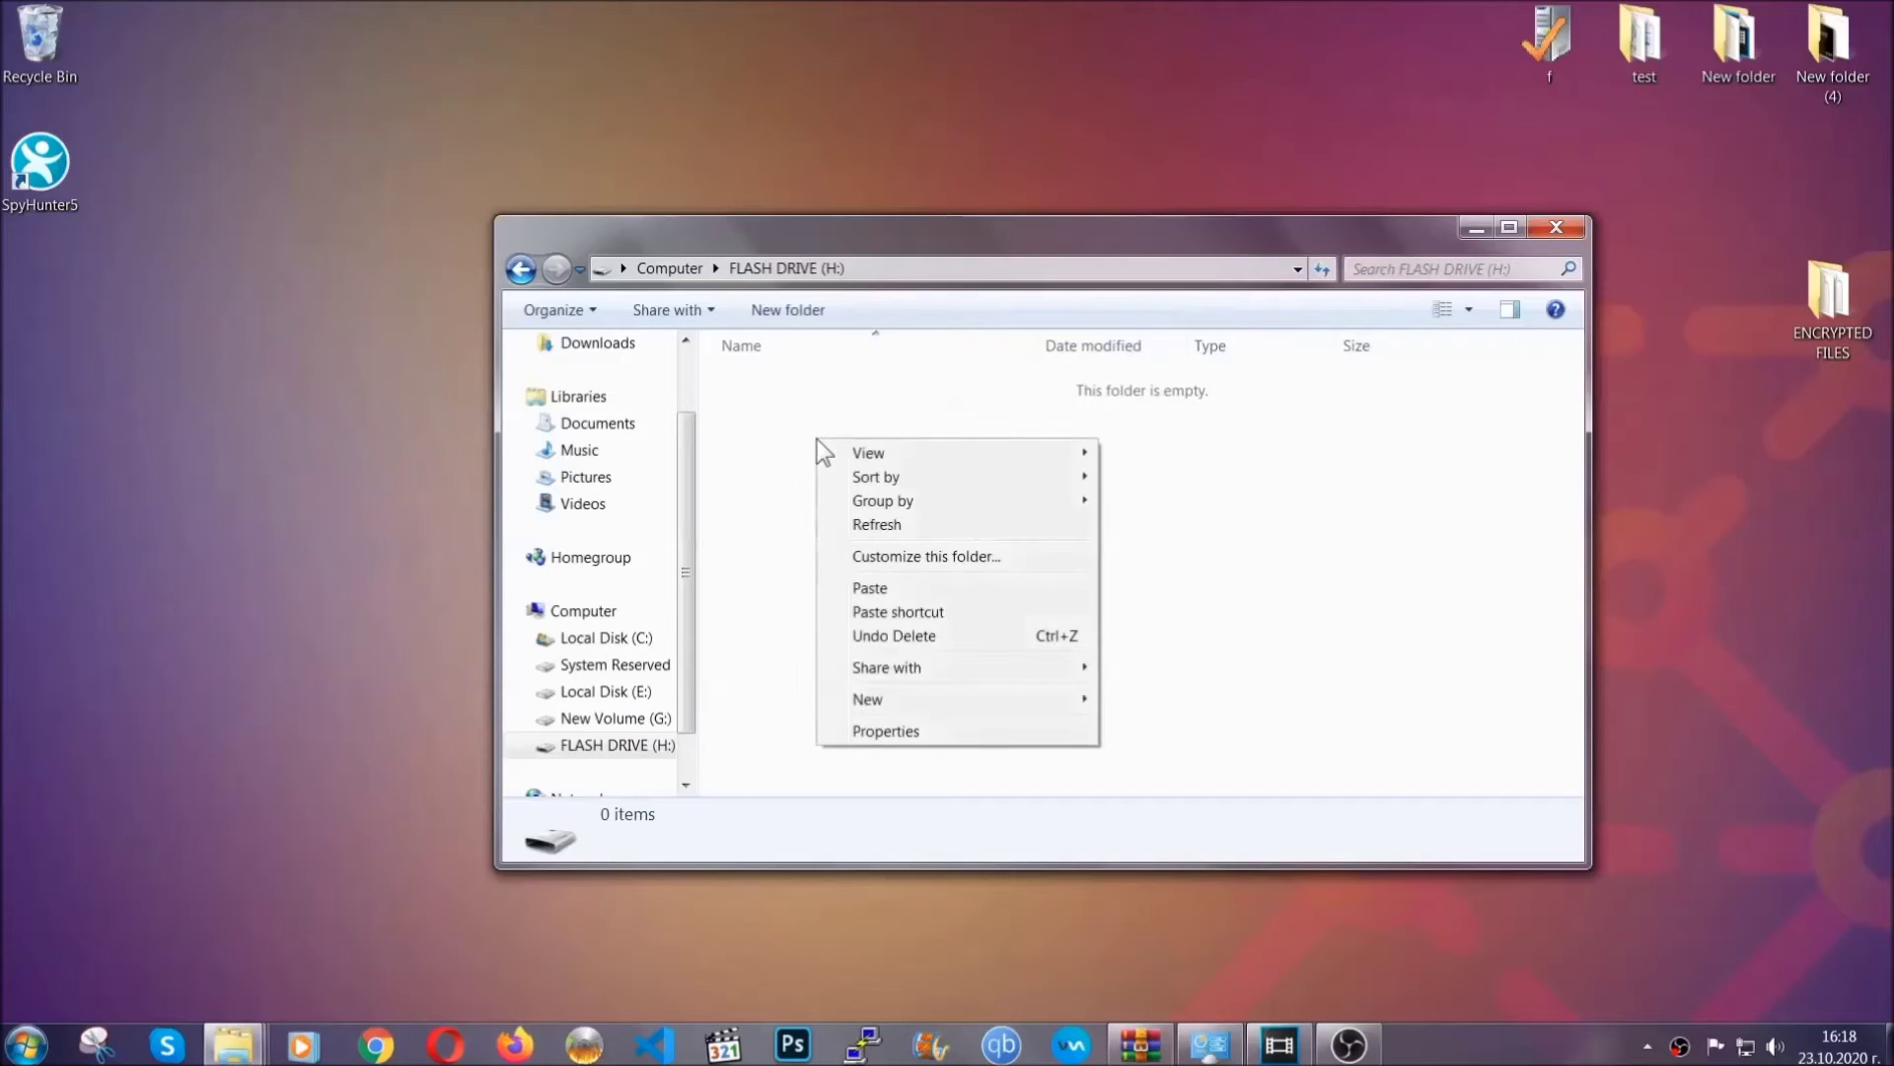
pyautogui.click(862, 589)
pyautogui.click(862, 590)
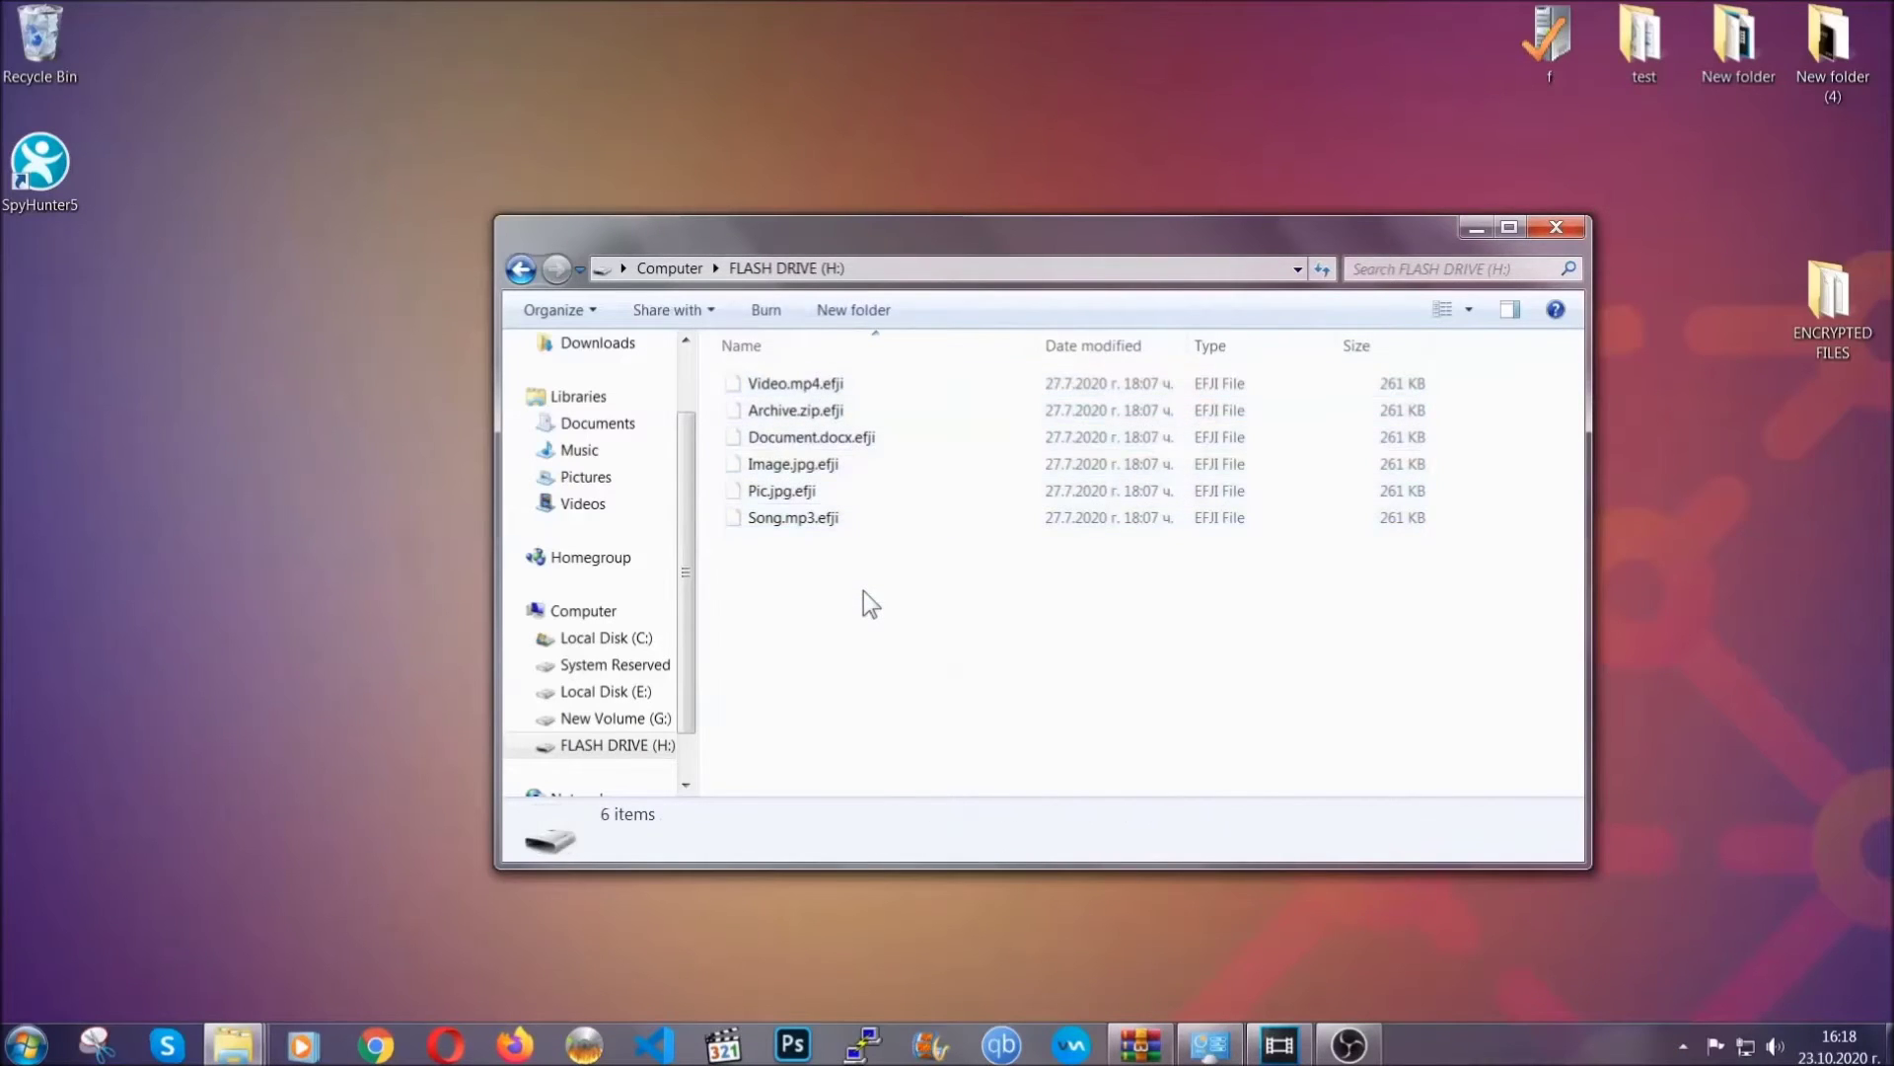
pyautogui.click(1556, 228)
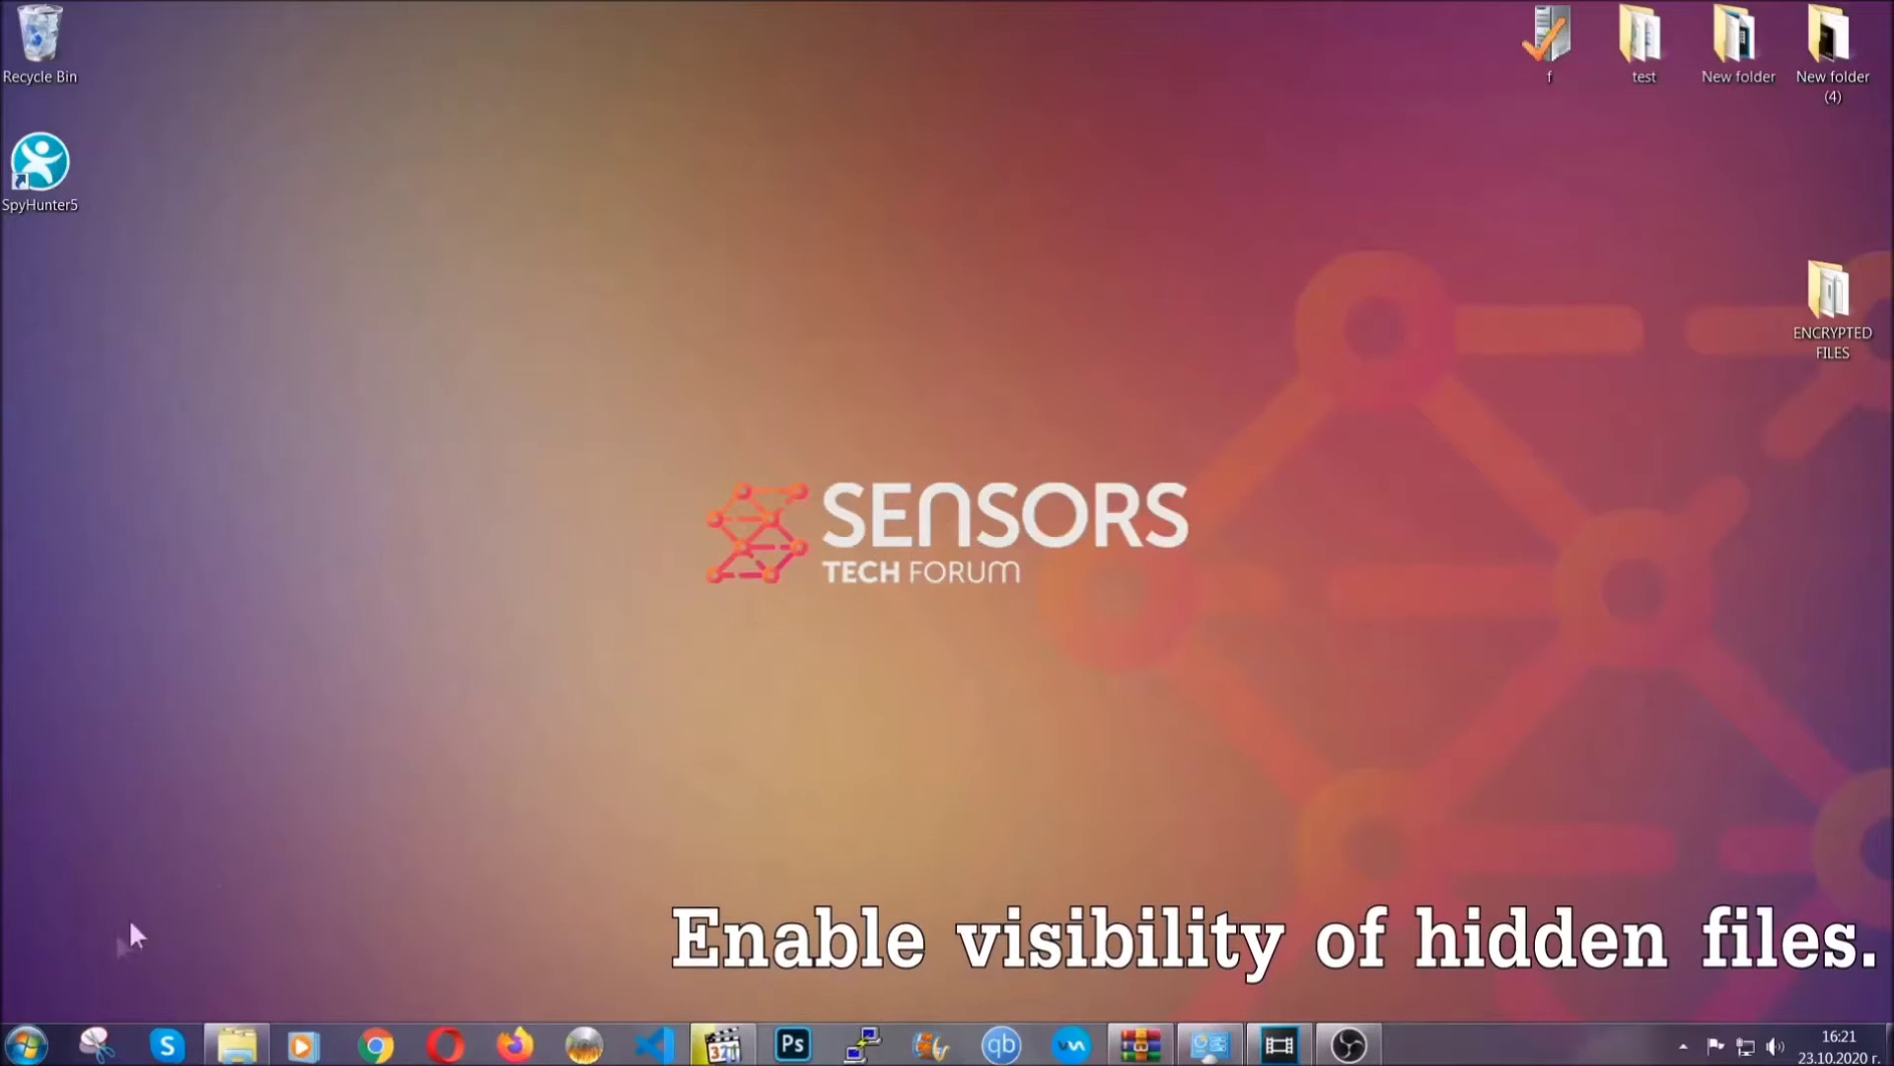
# - Find 'show hidden files and folders' in Start search, then apply Show hidden files, folders, and drives
pyautogui.click(25, 1044)
pyautogui.click(75, 993)
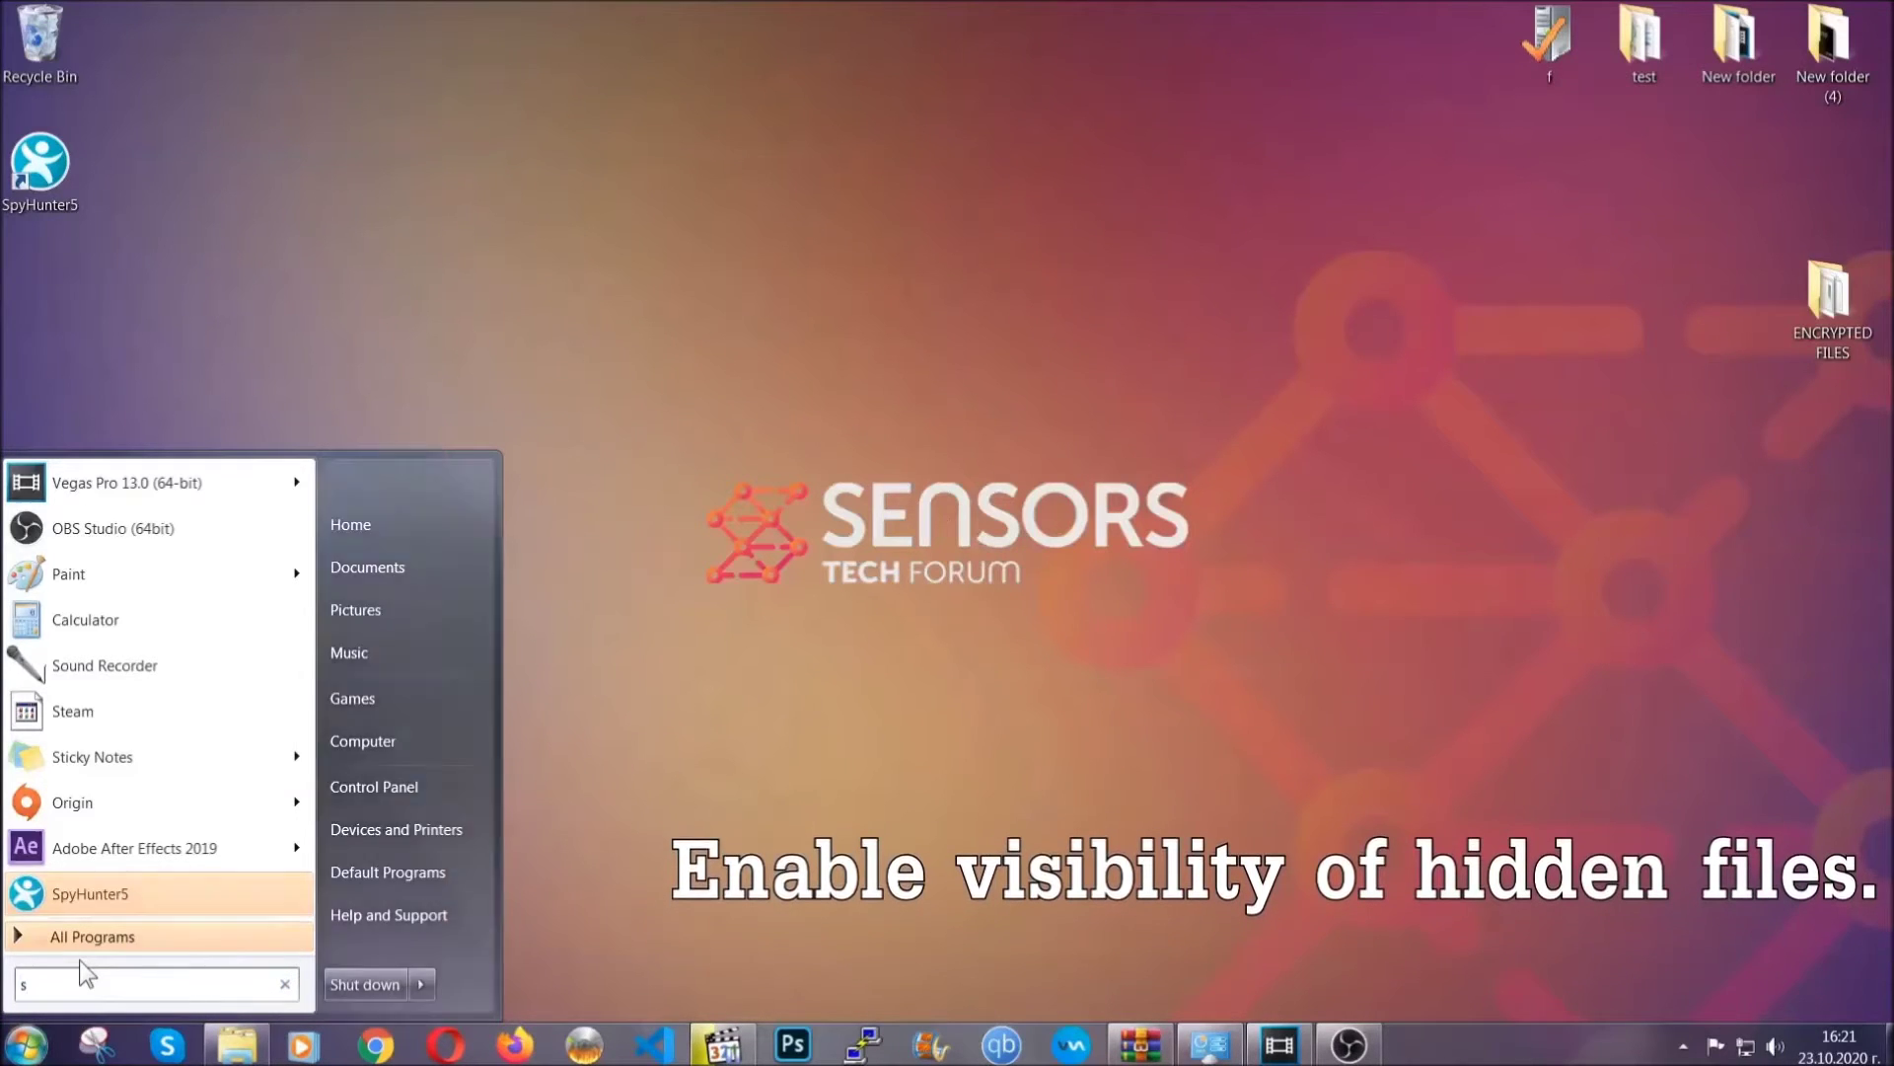
pyautogui.write('showh')
pyautogui.press('BackSpace')
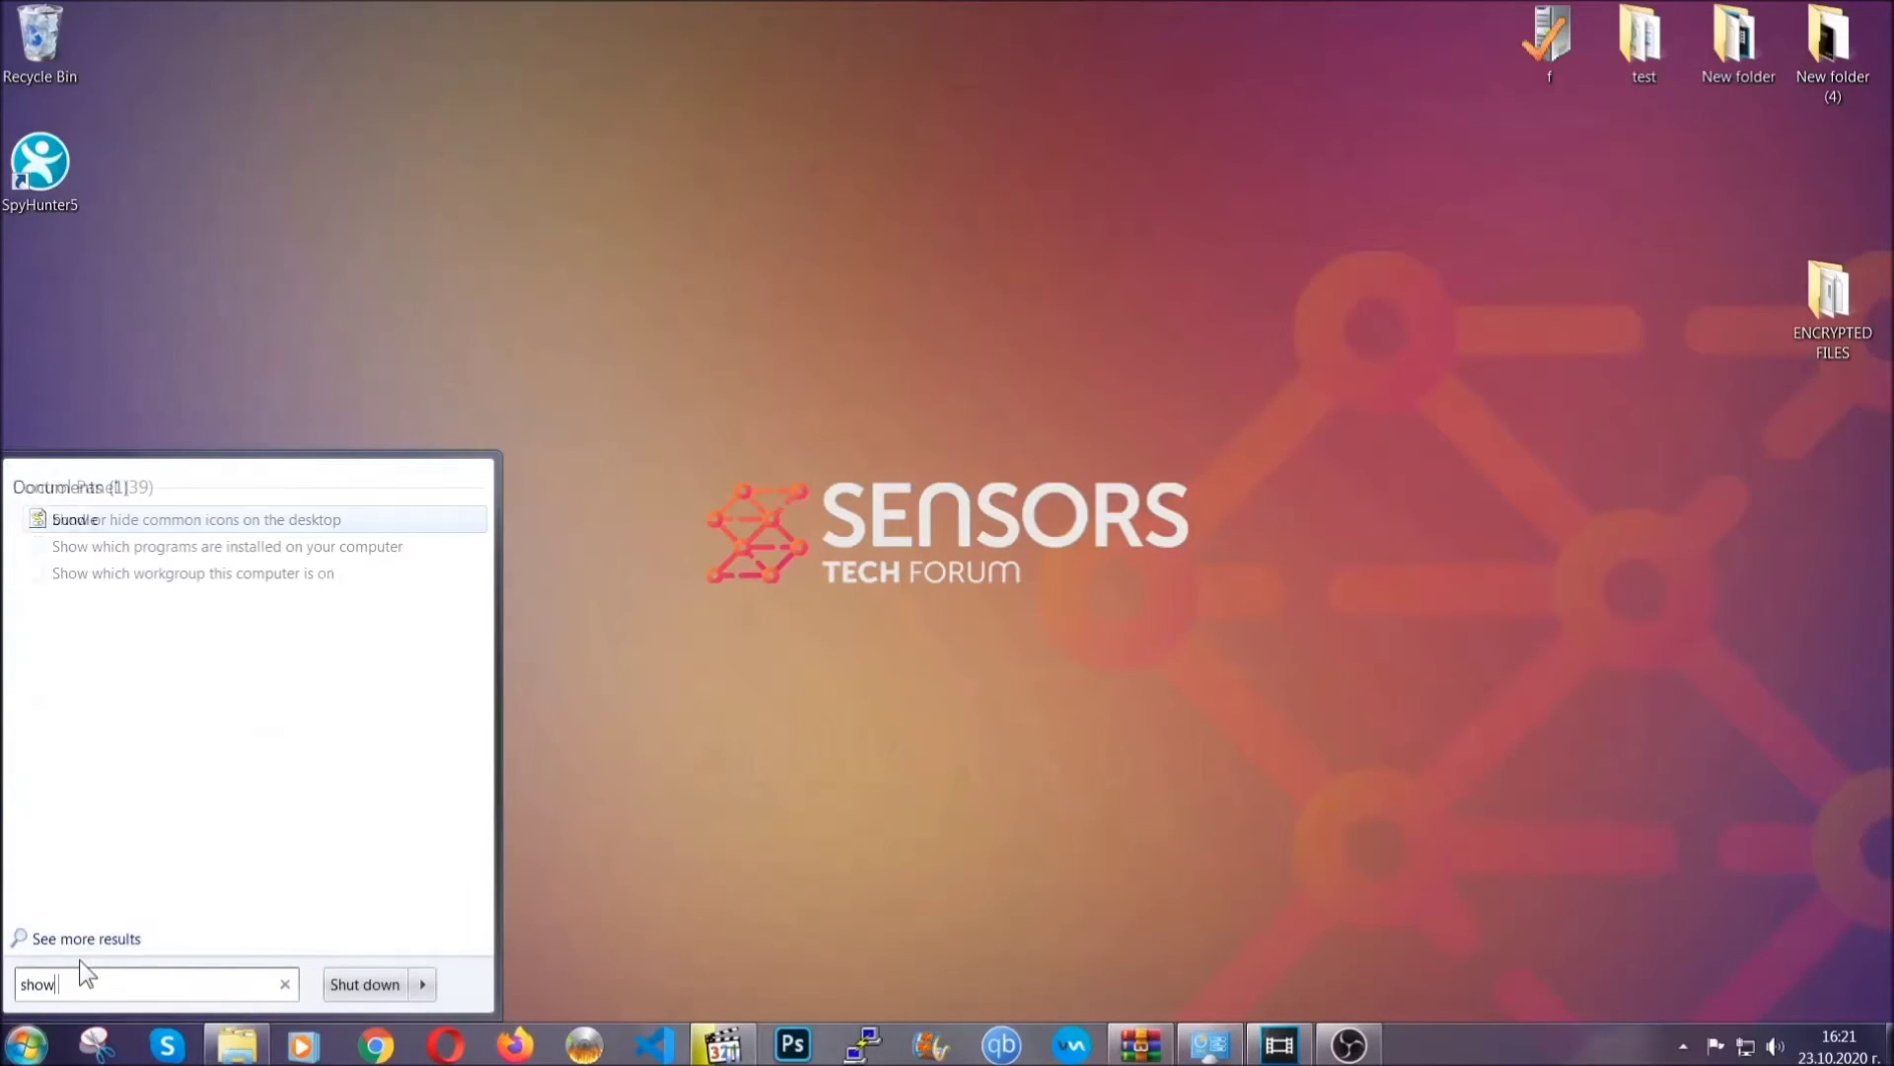
pyautogui.write(' hidden files ')
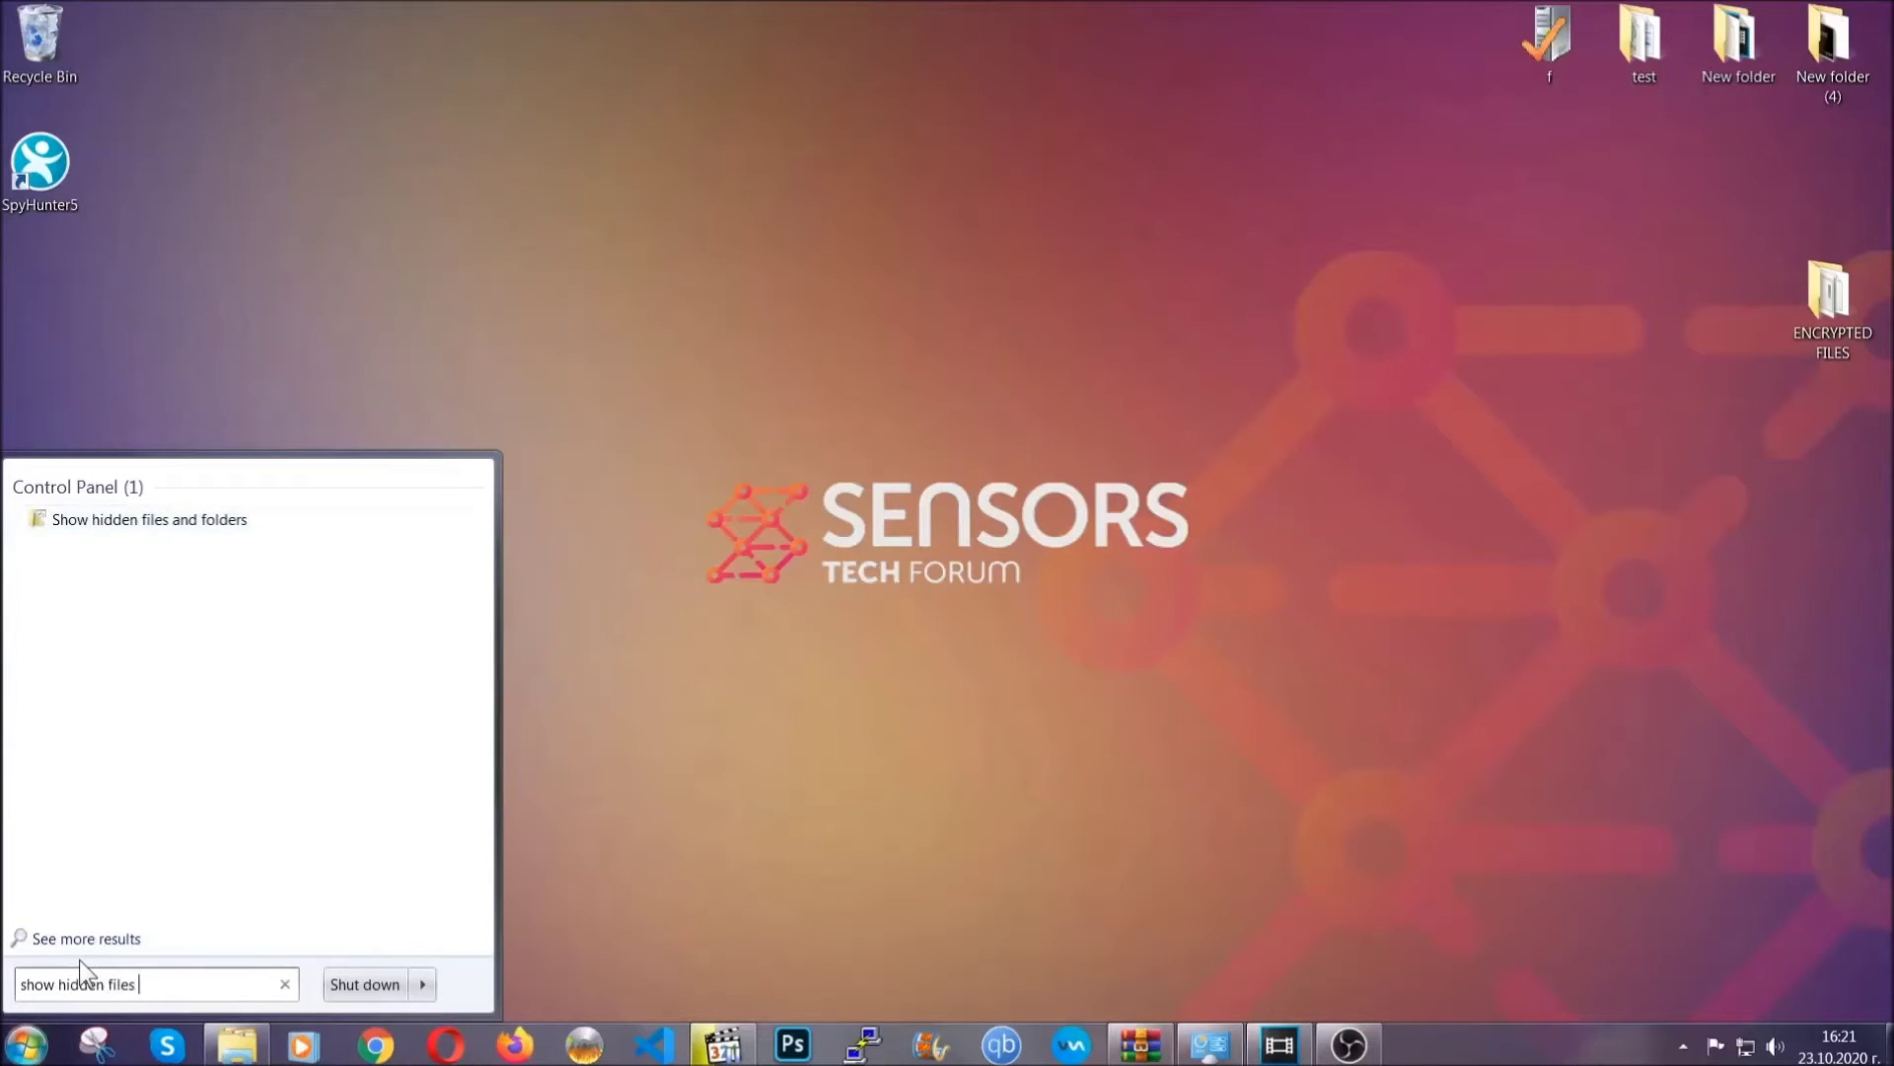
pyautogui.write('and folders')
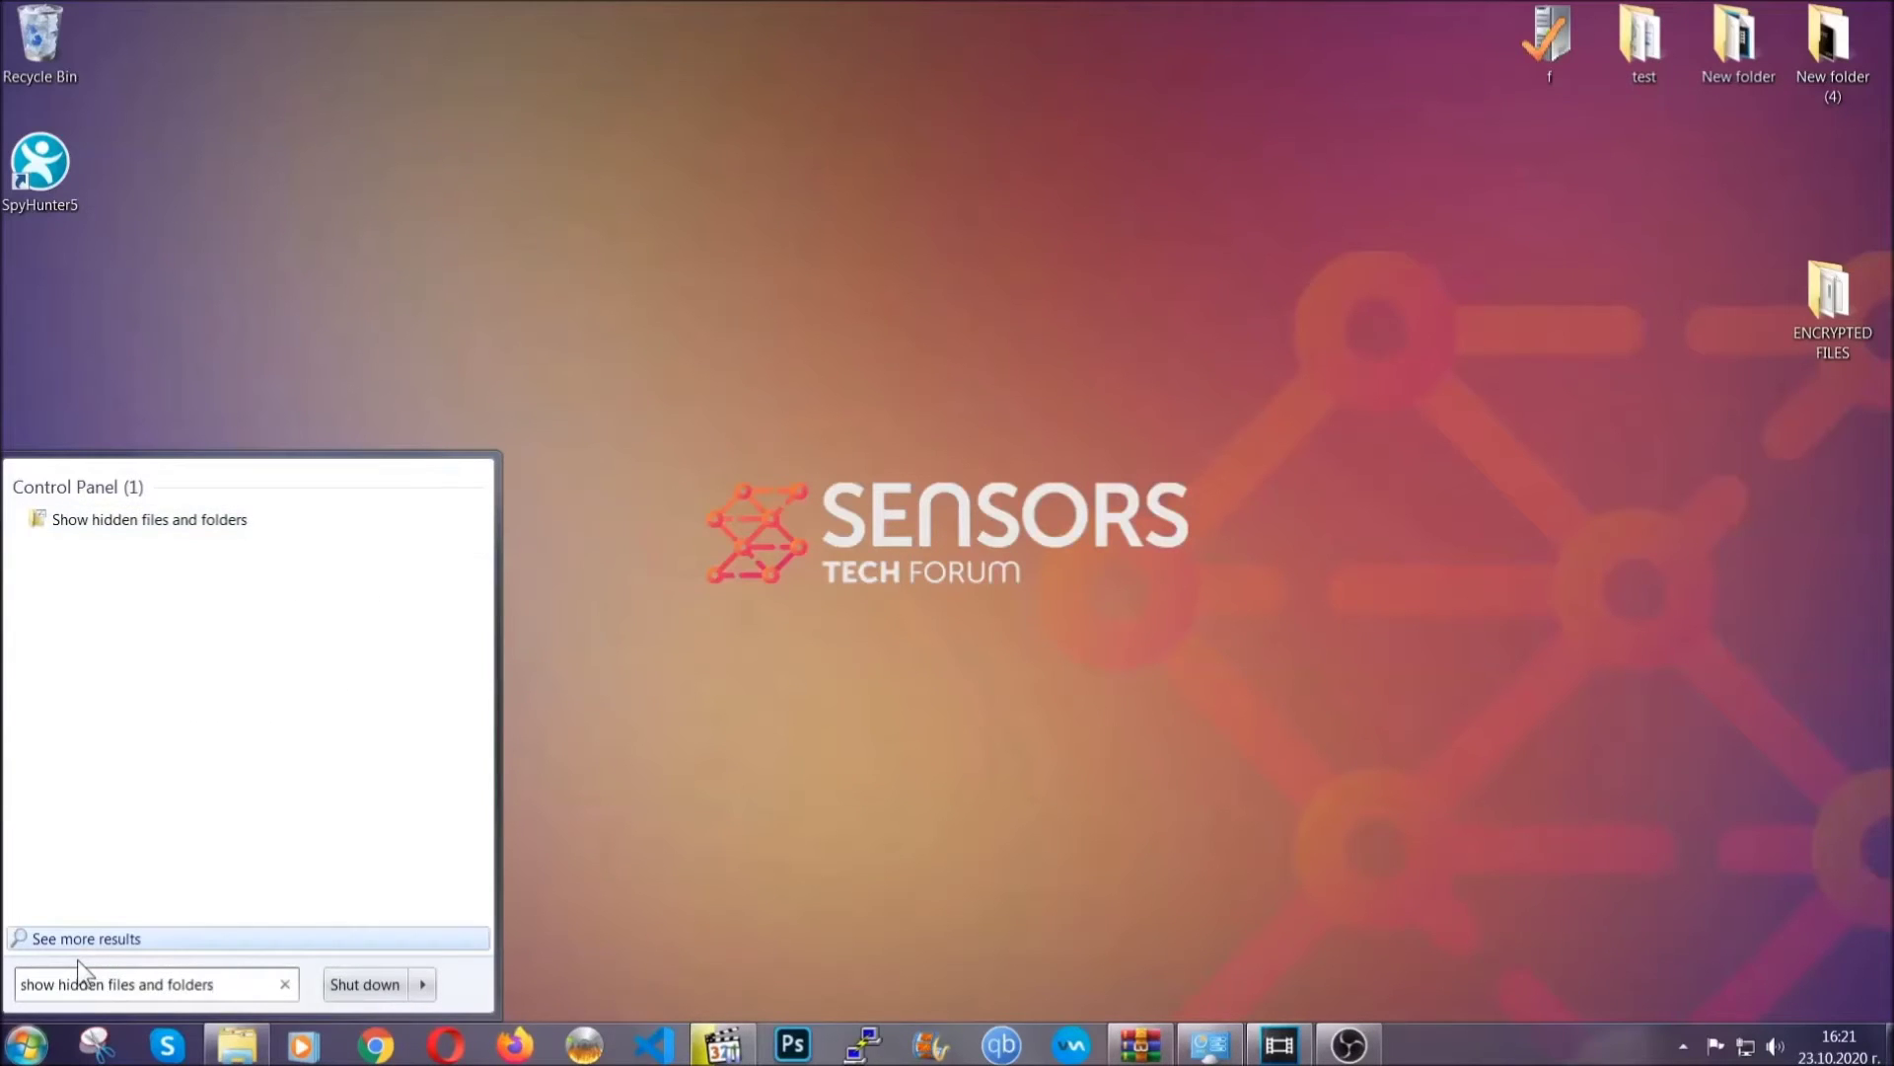
pyautogui.click(223, 526)
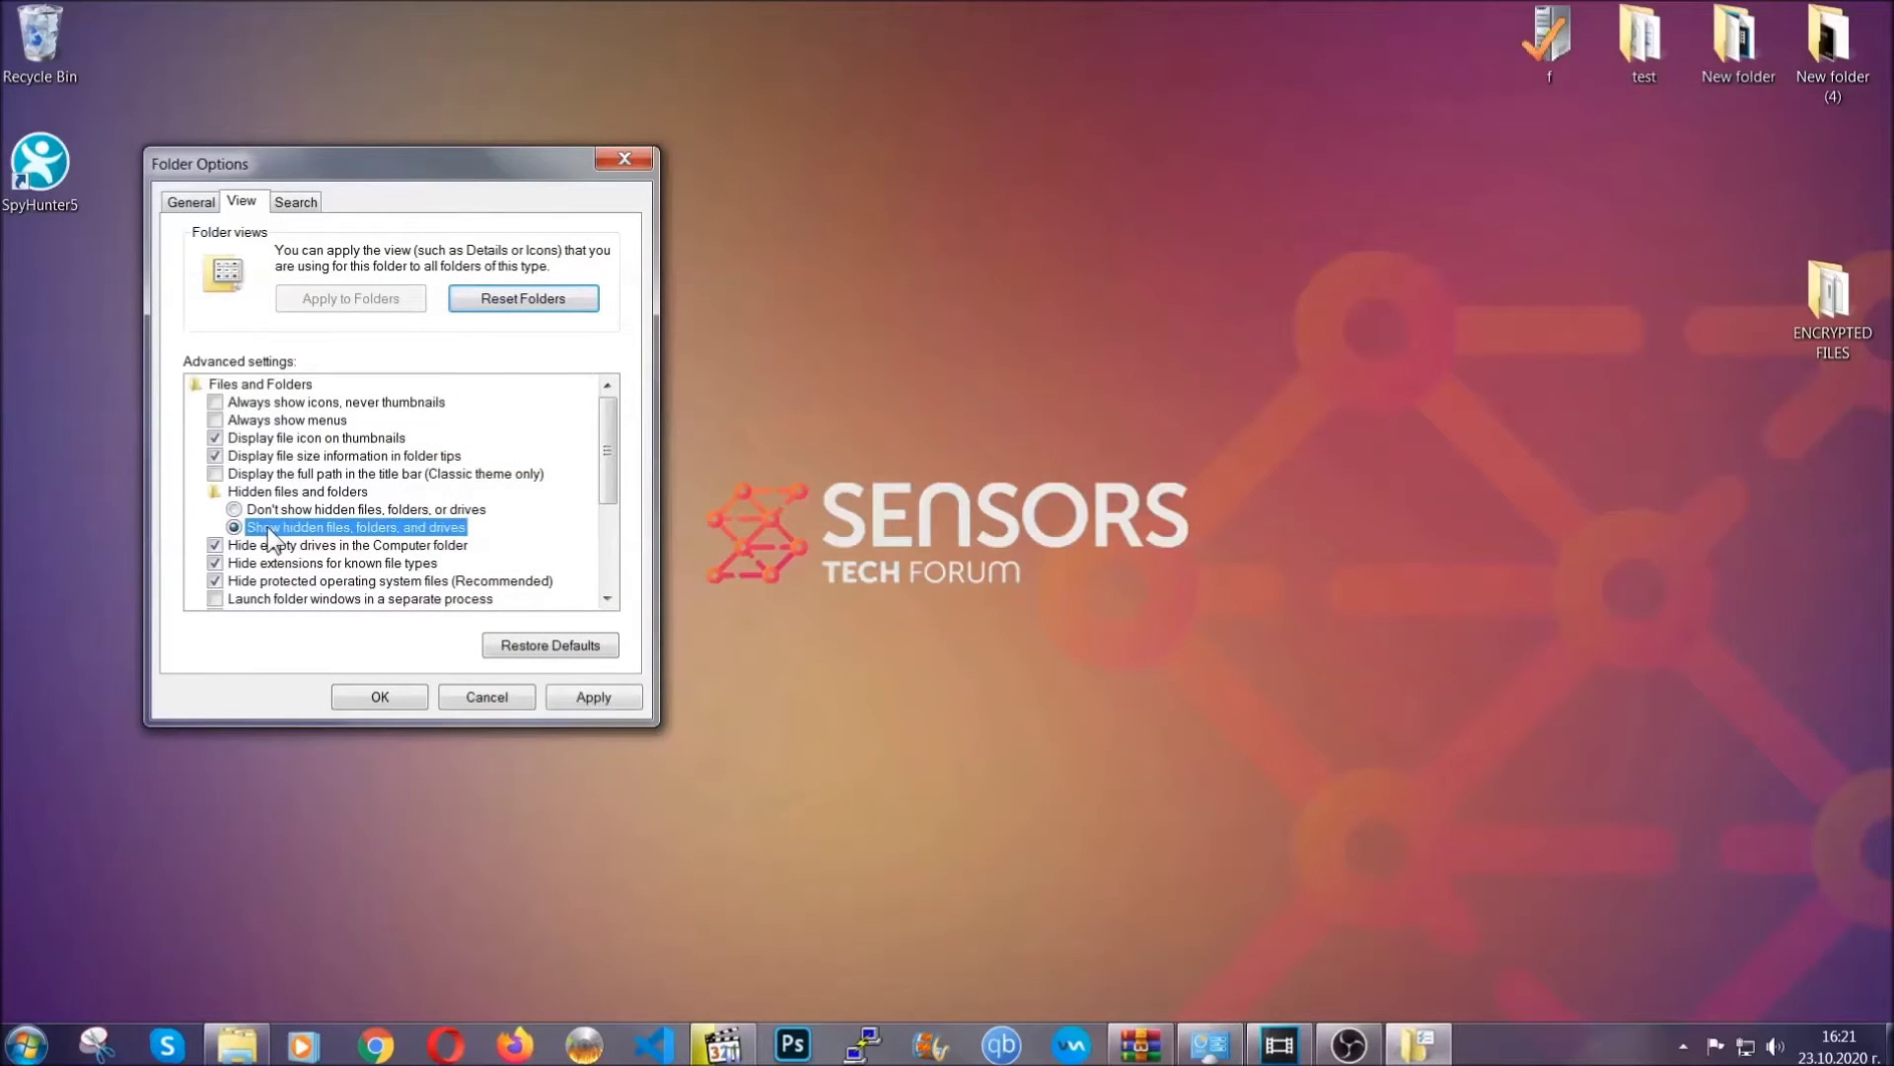
pyautogui.click(589, 697)
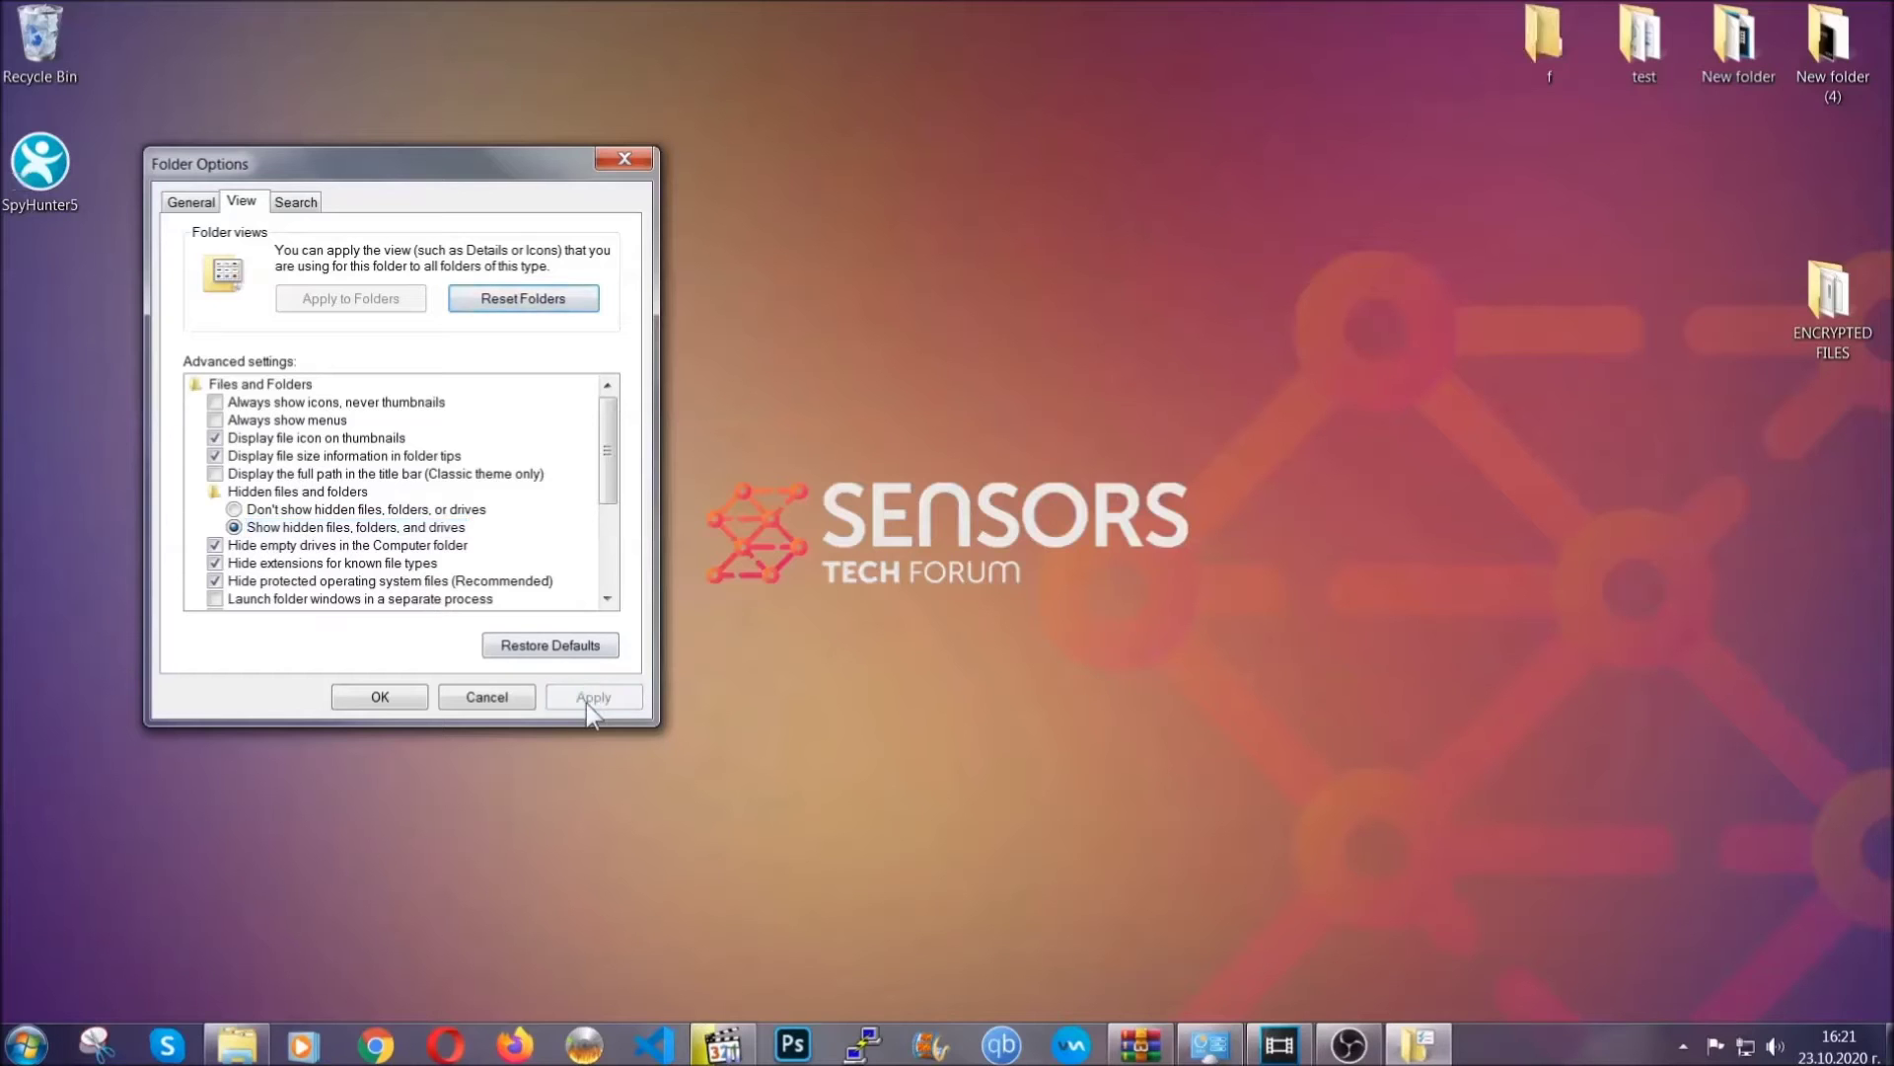
pyautogui.click(370, 697)
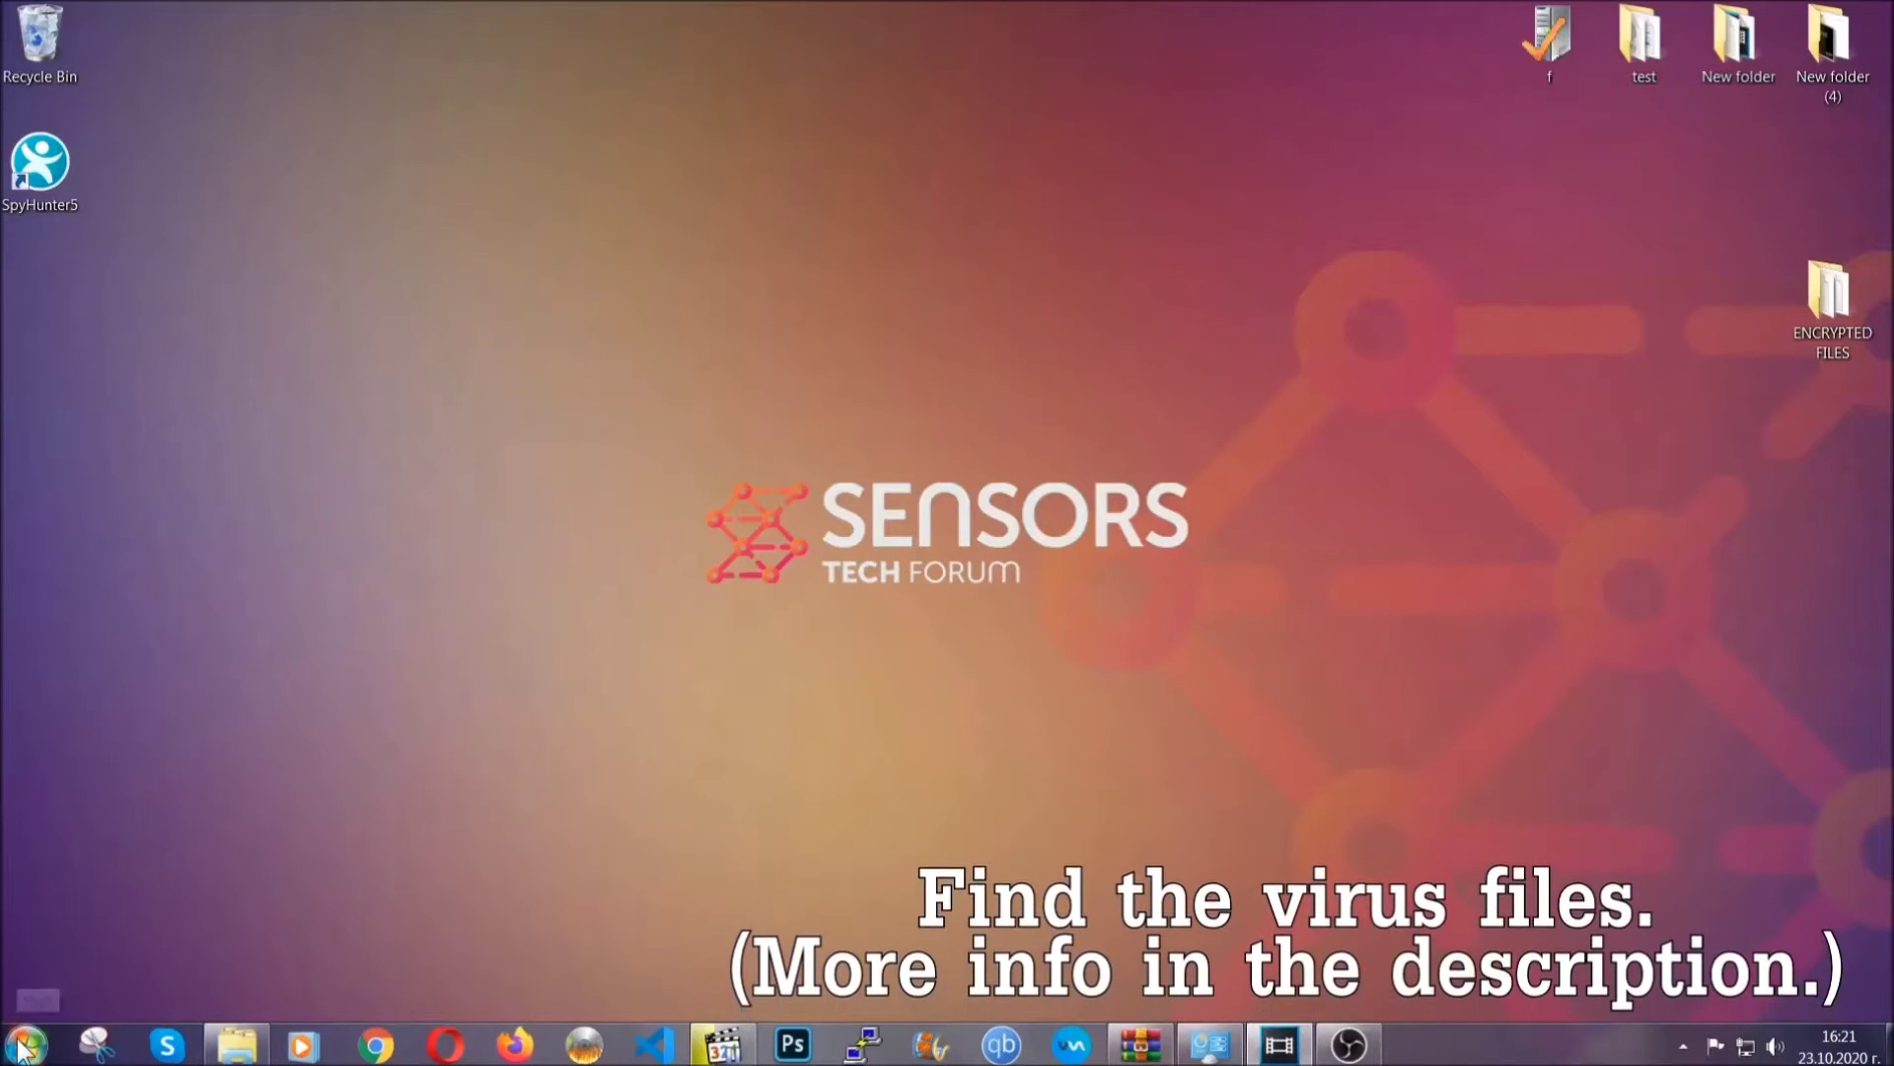
# - Search Computer for the .exe named Example Virus Name
pyautogui.press('super')
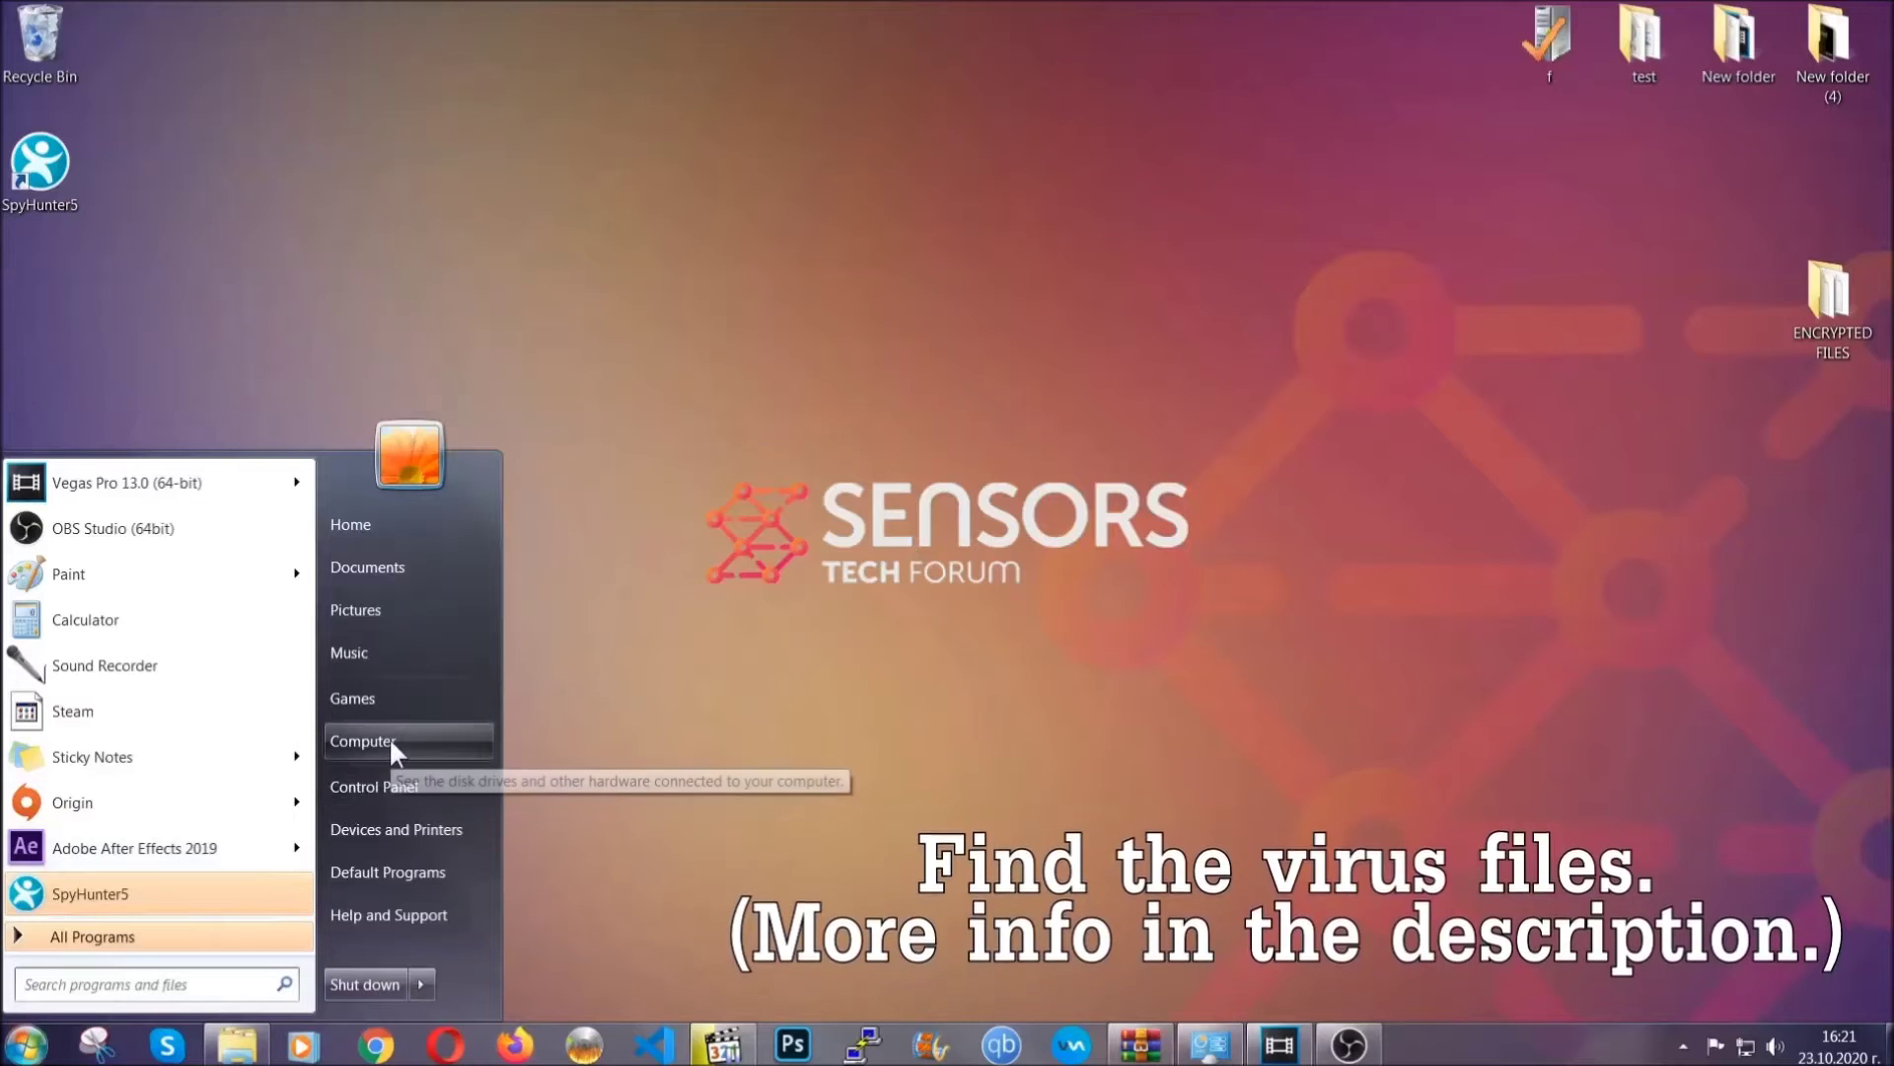
pyautogui.click(389, 740)
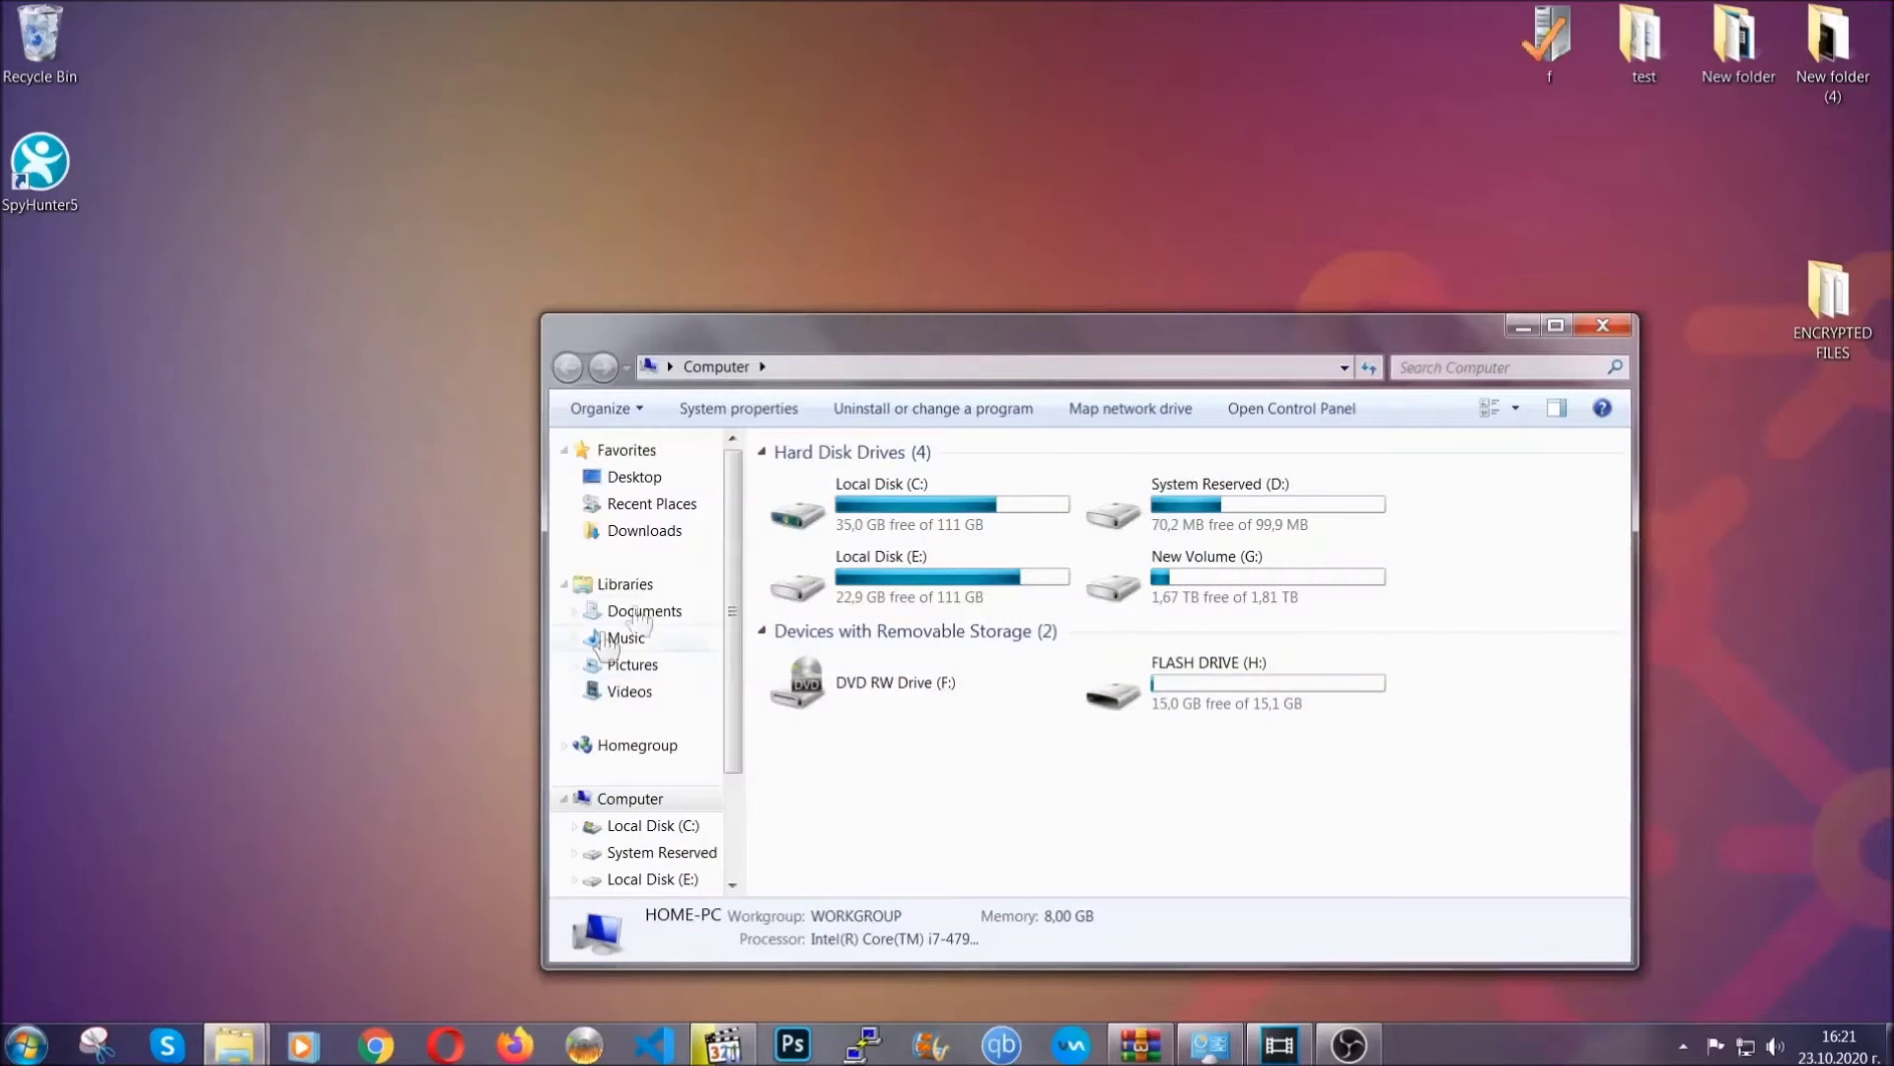
pyautogui.moveTo(1029, 345); pyautogui.dragTo(903, 259)
pyautogui.write('files')
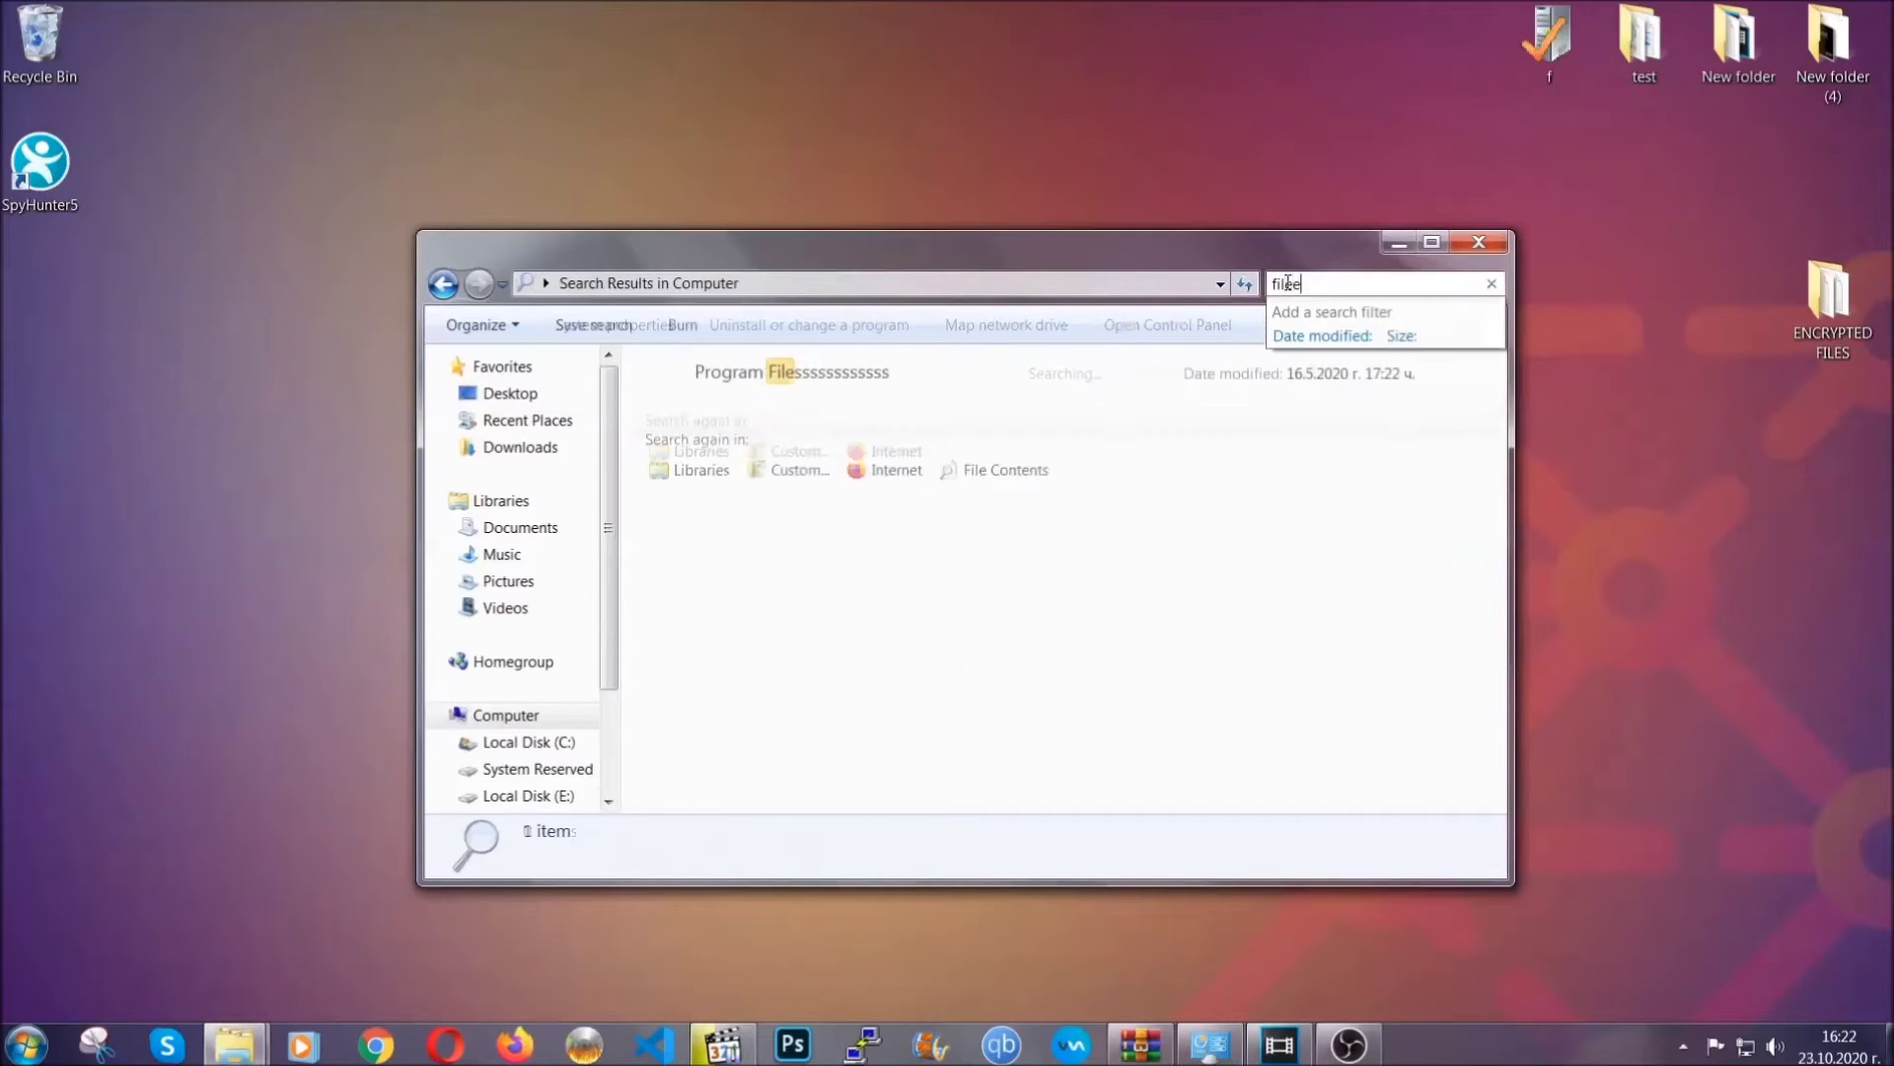
pyautogui.write('extension')
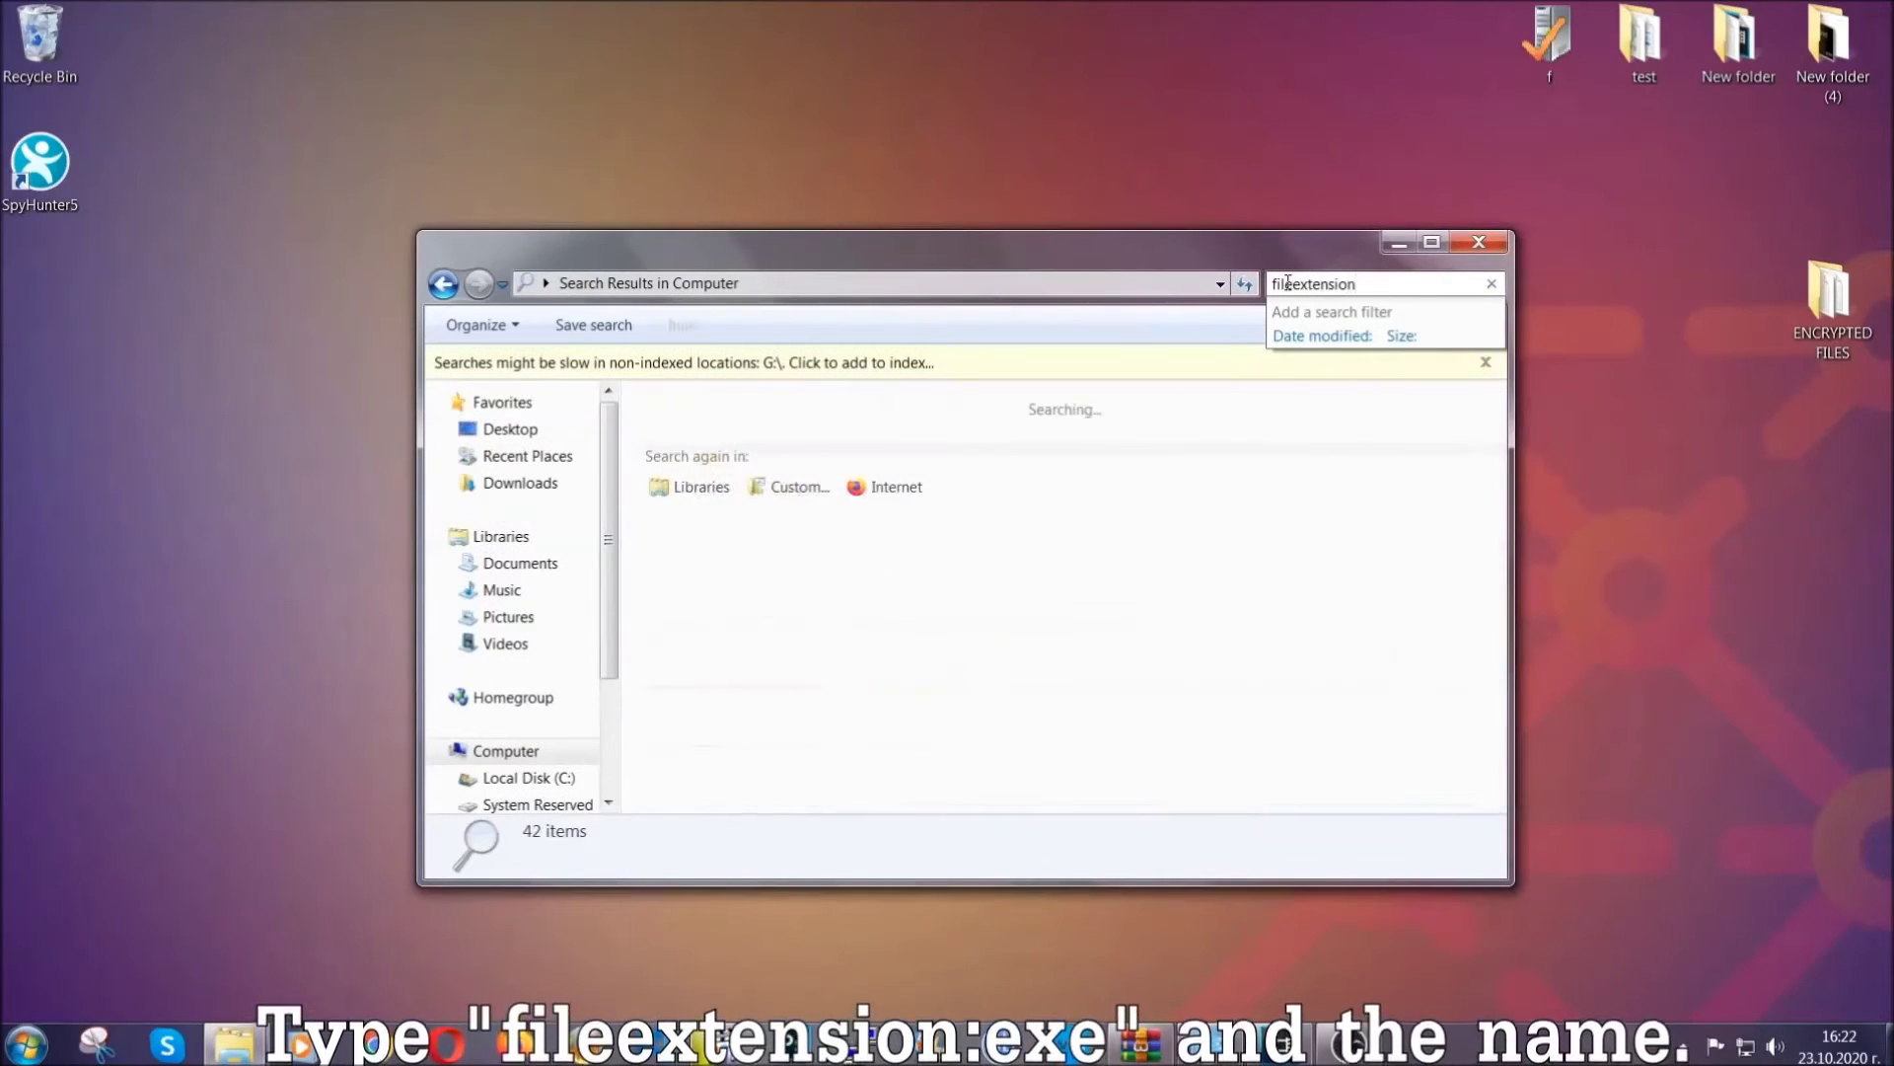
pyautogui.write(':exe ')
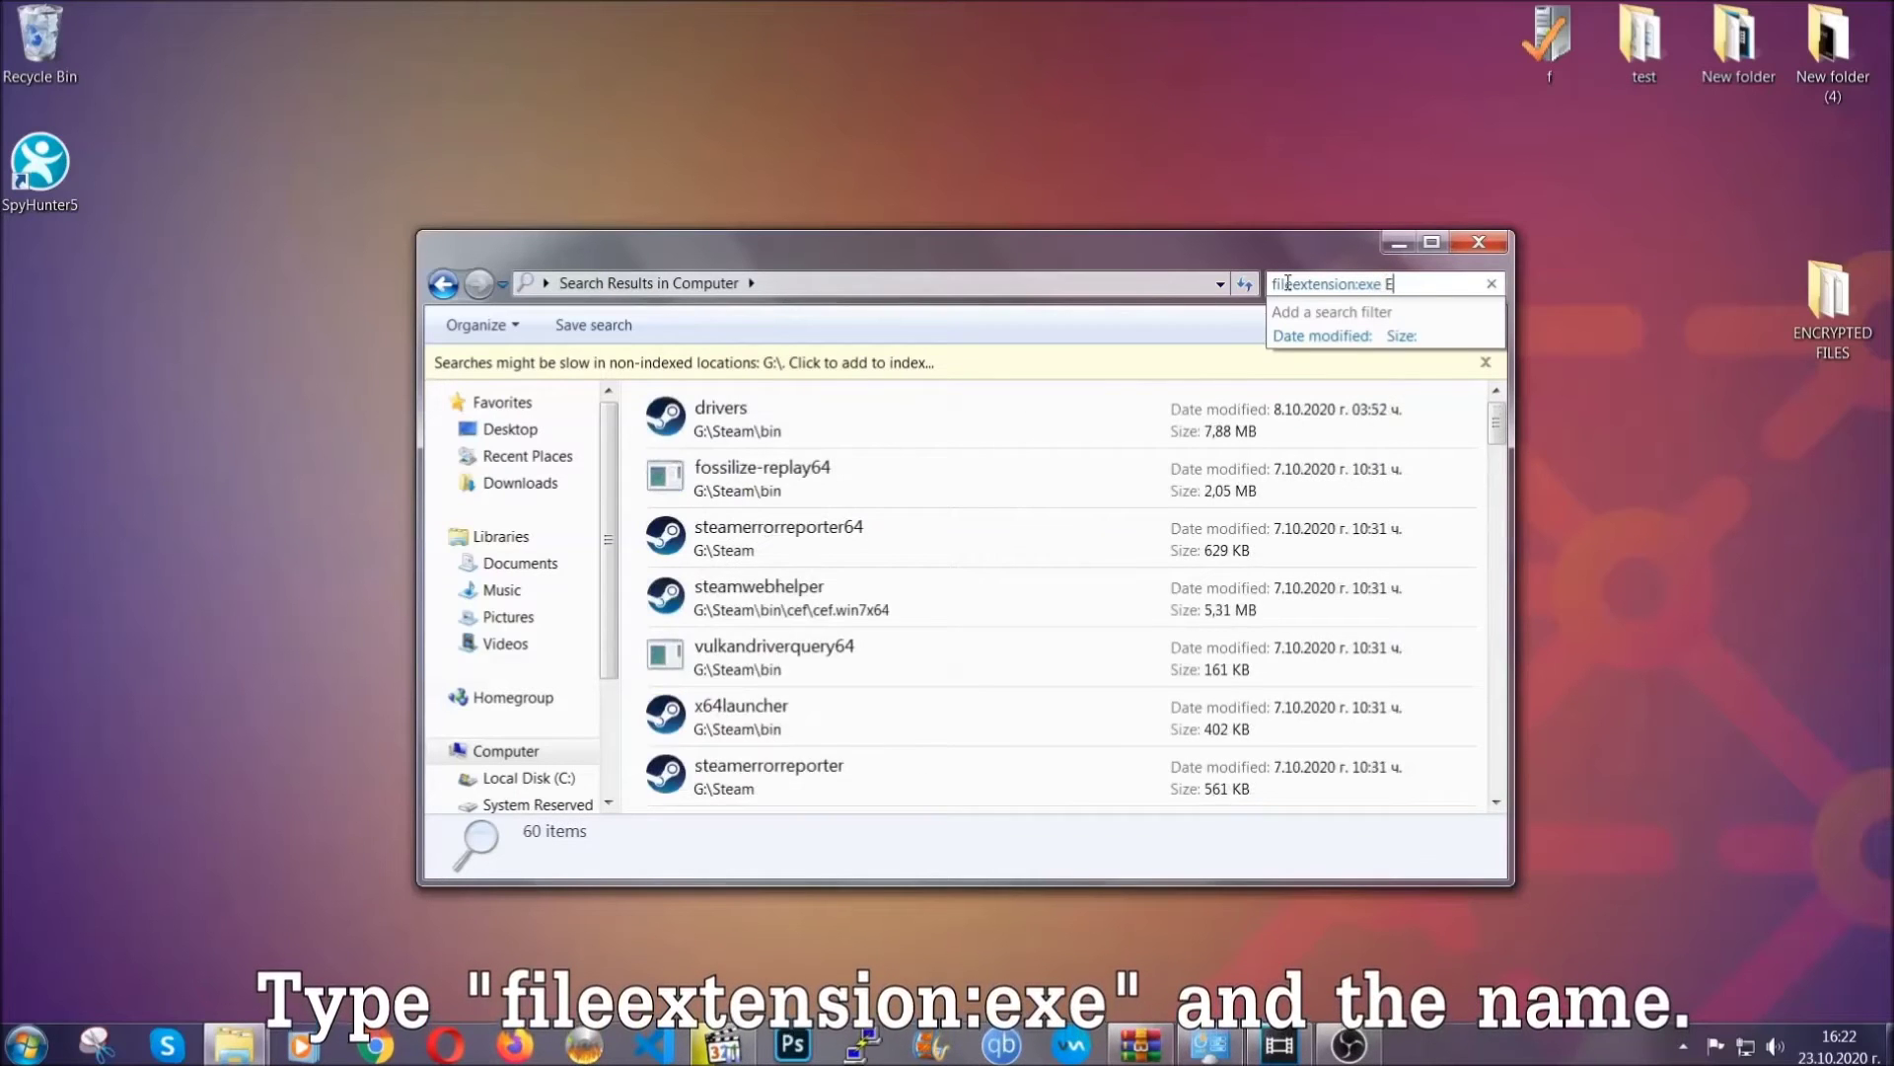
pyautogui.write('Exampl')
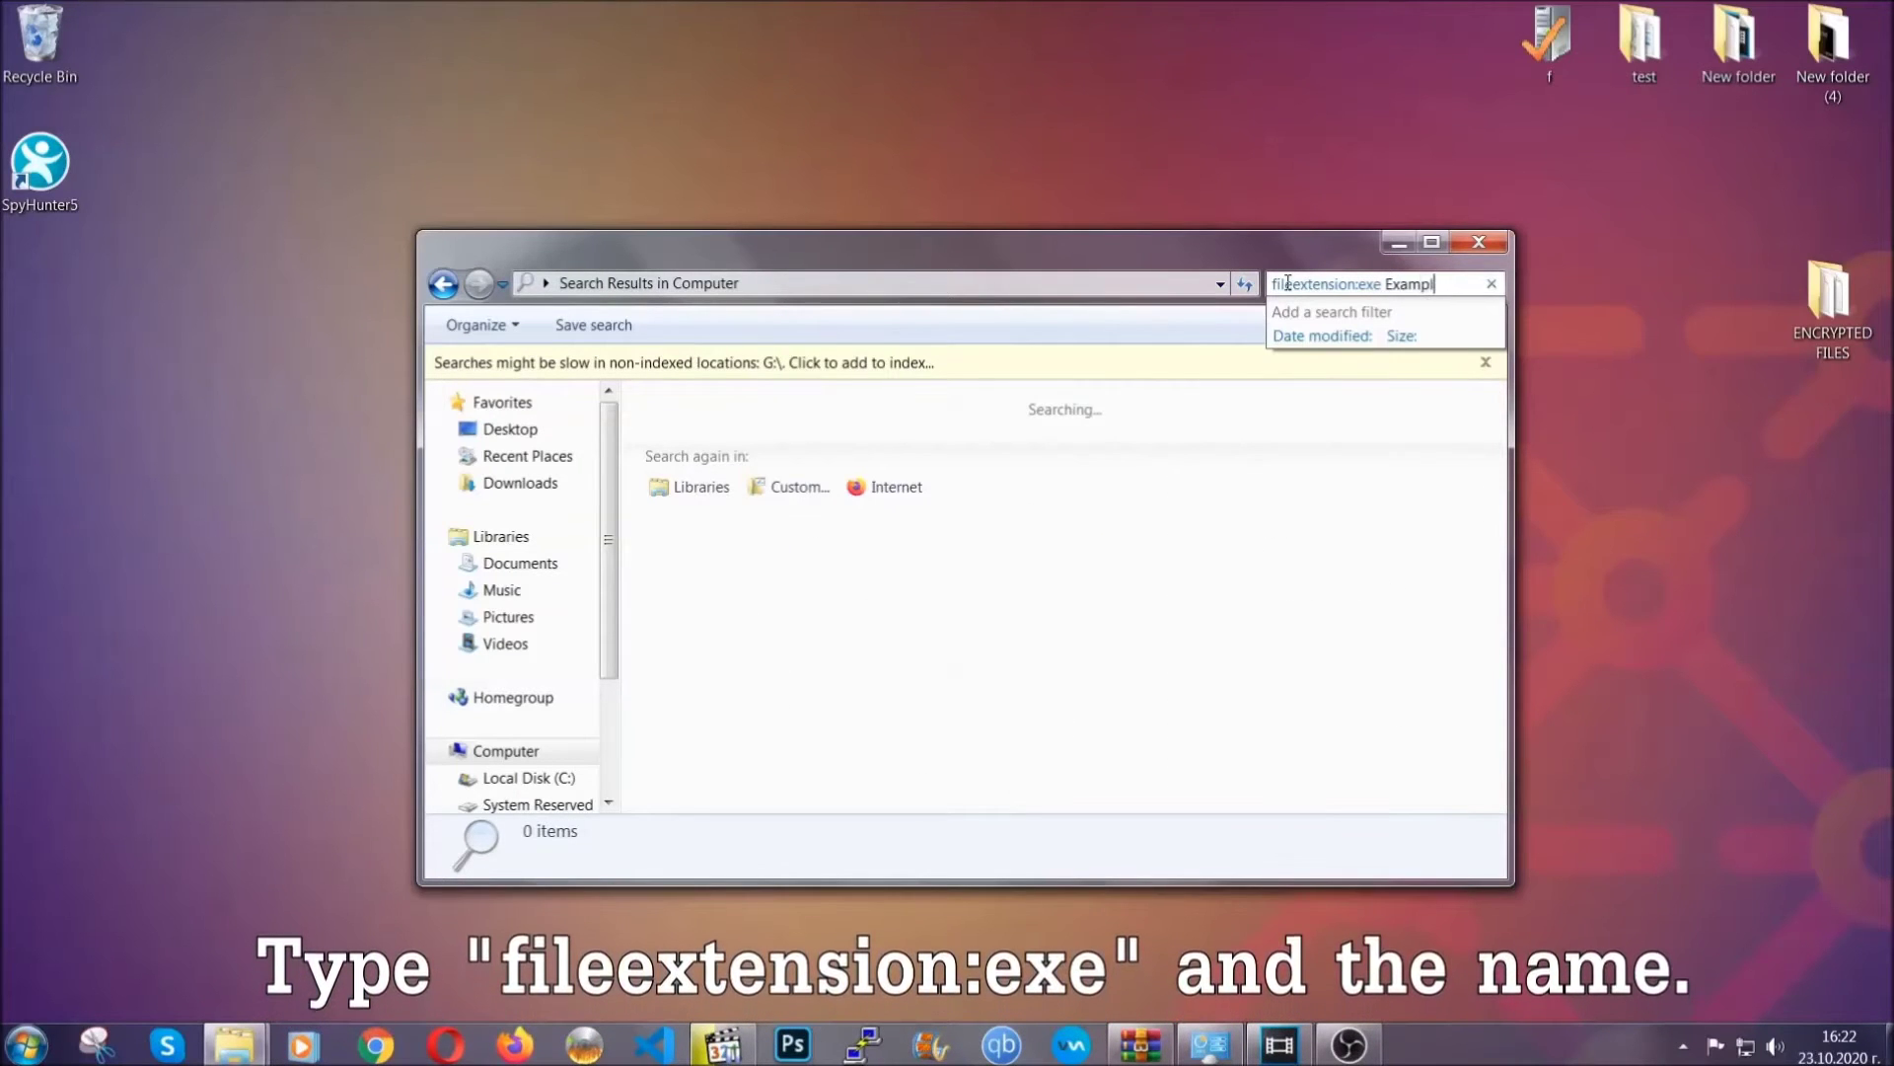
pyautogui.write('e Virus Name')
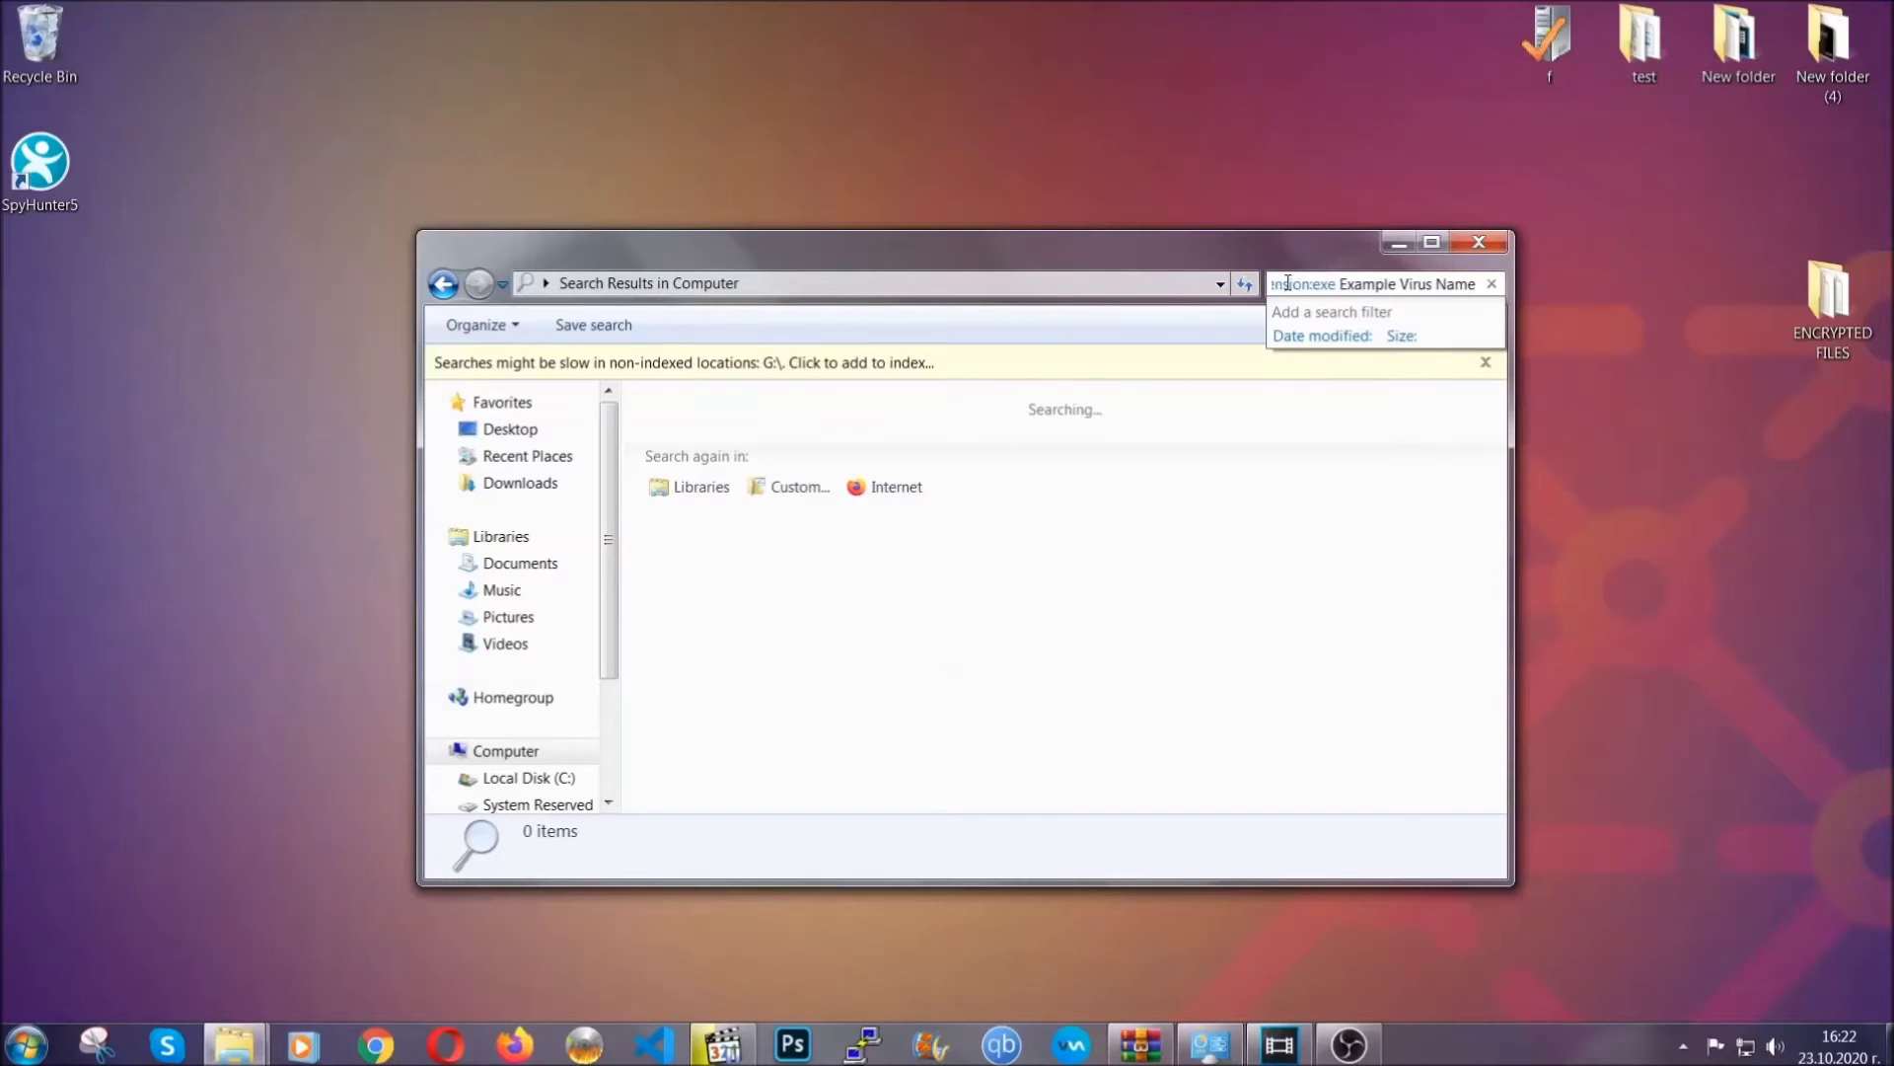
pyautogui.press('Return')
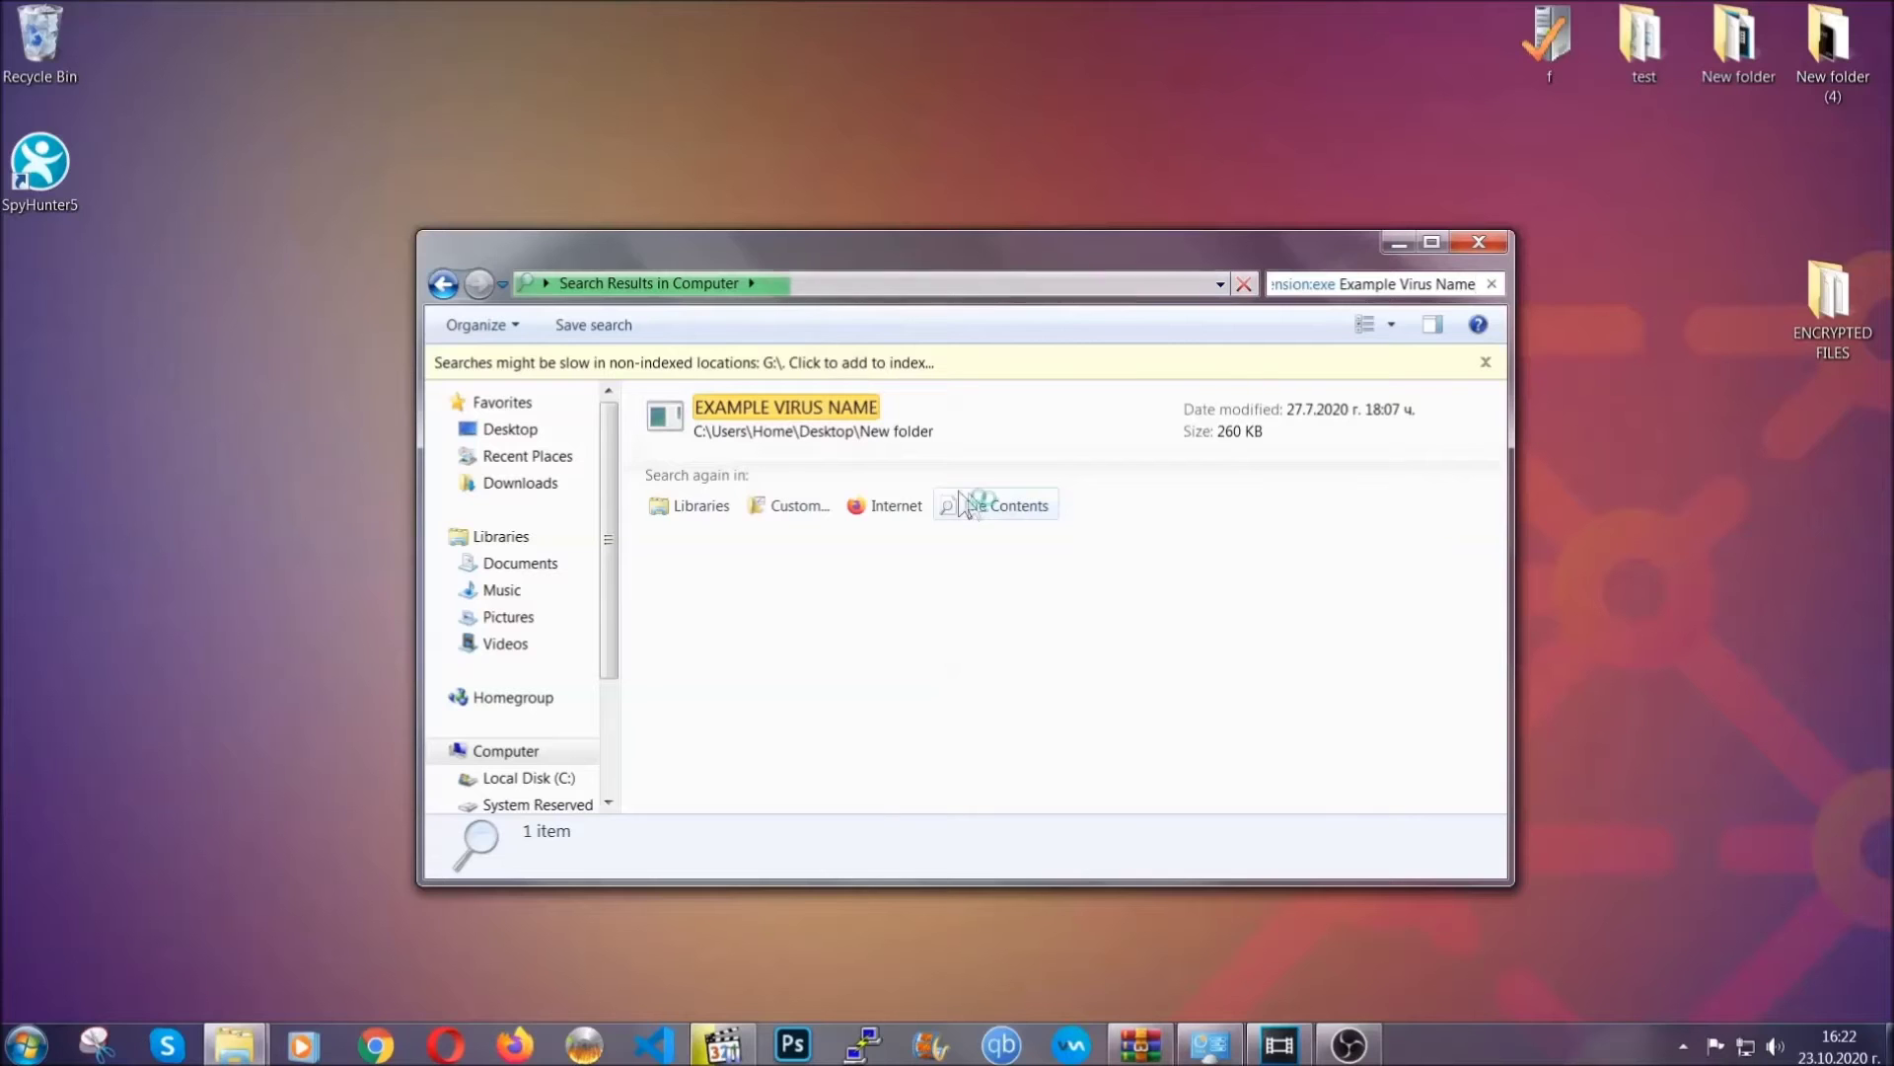
# - Delete EXAMPLE VIRUS NAME to the Recycle Bin and close the search window
pyautogui.click(829, 405)
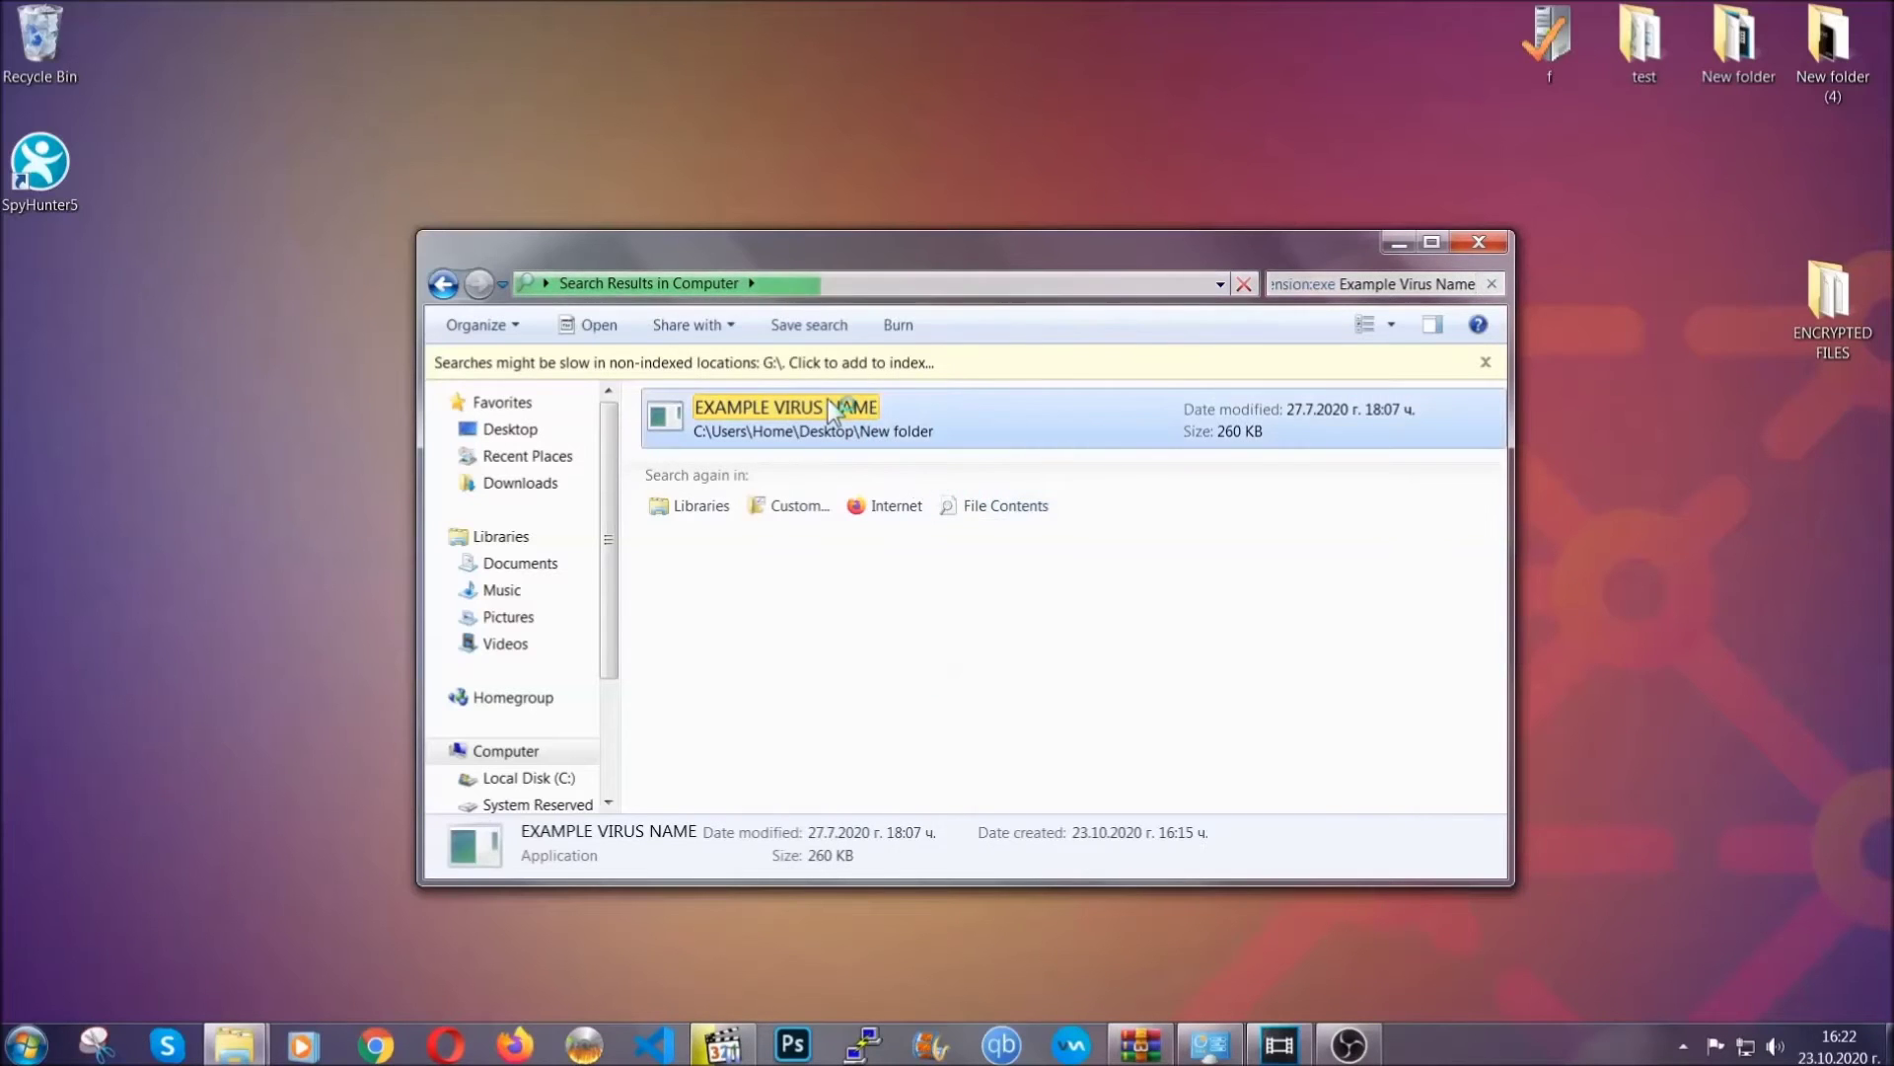
pyautogui.rightClick(829, 404)
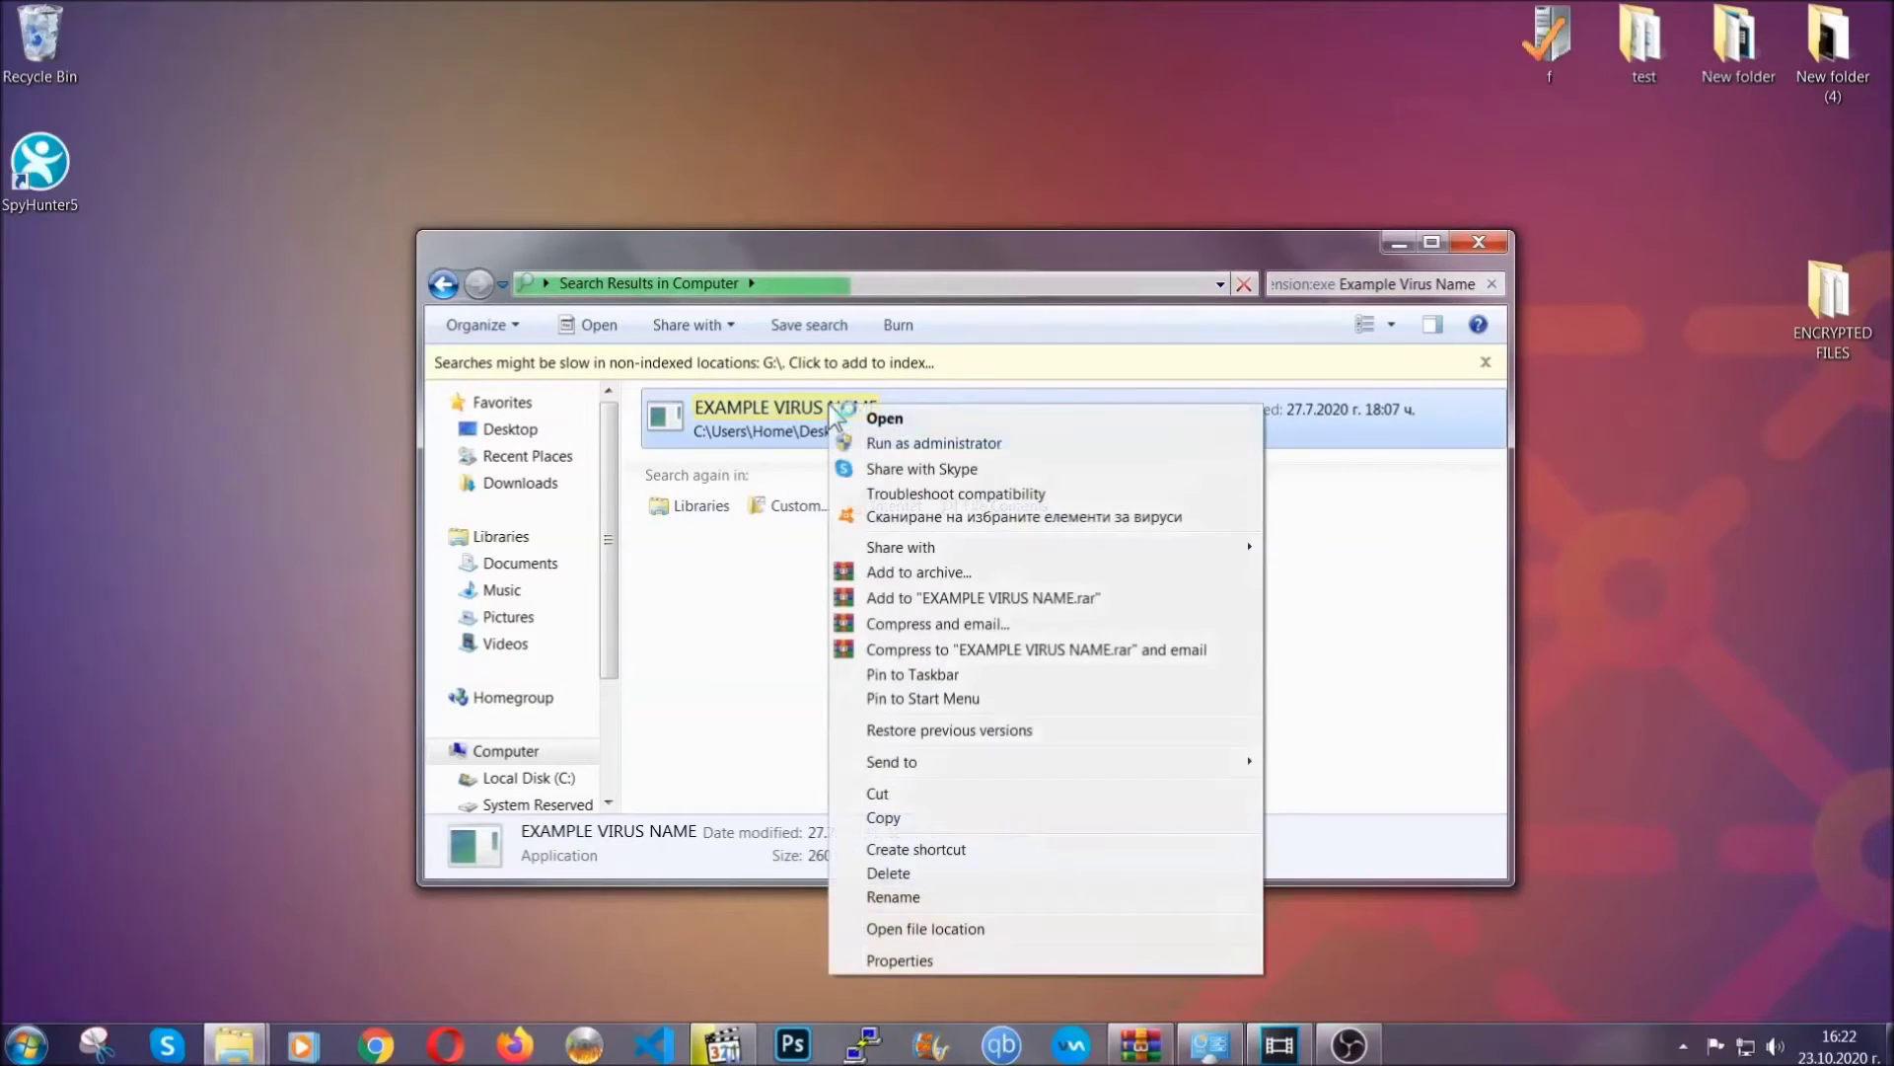
pyautogui.click(914, 873)
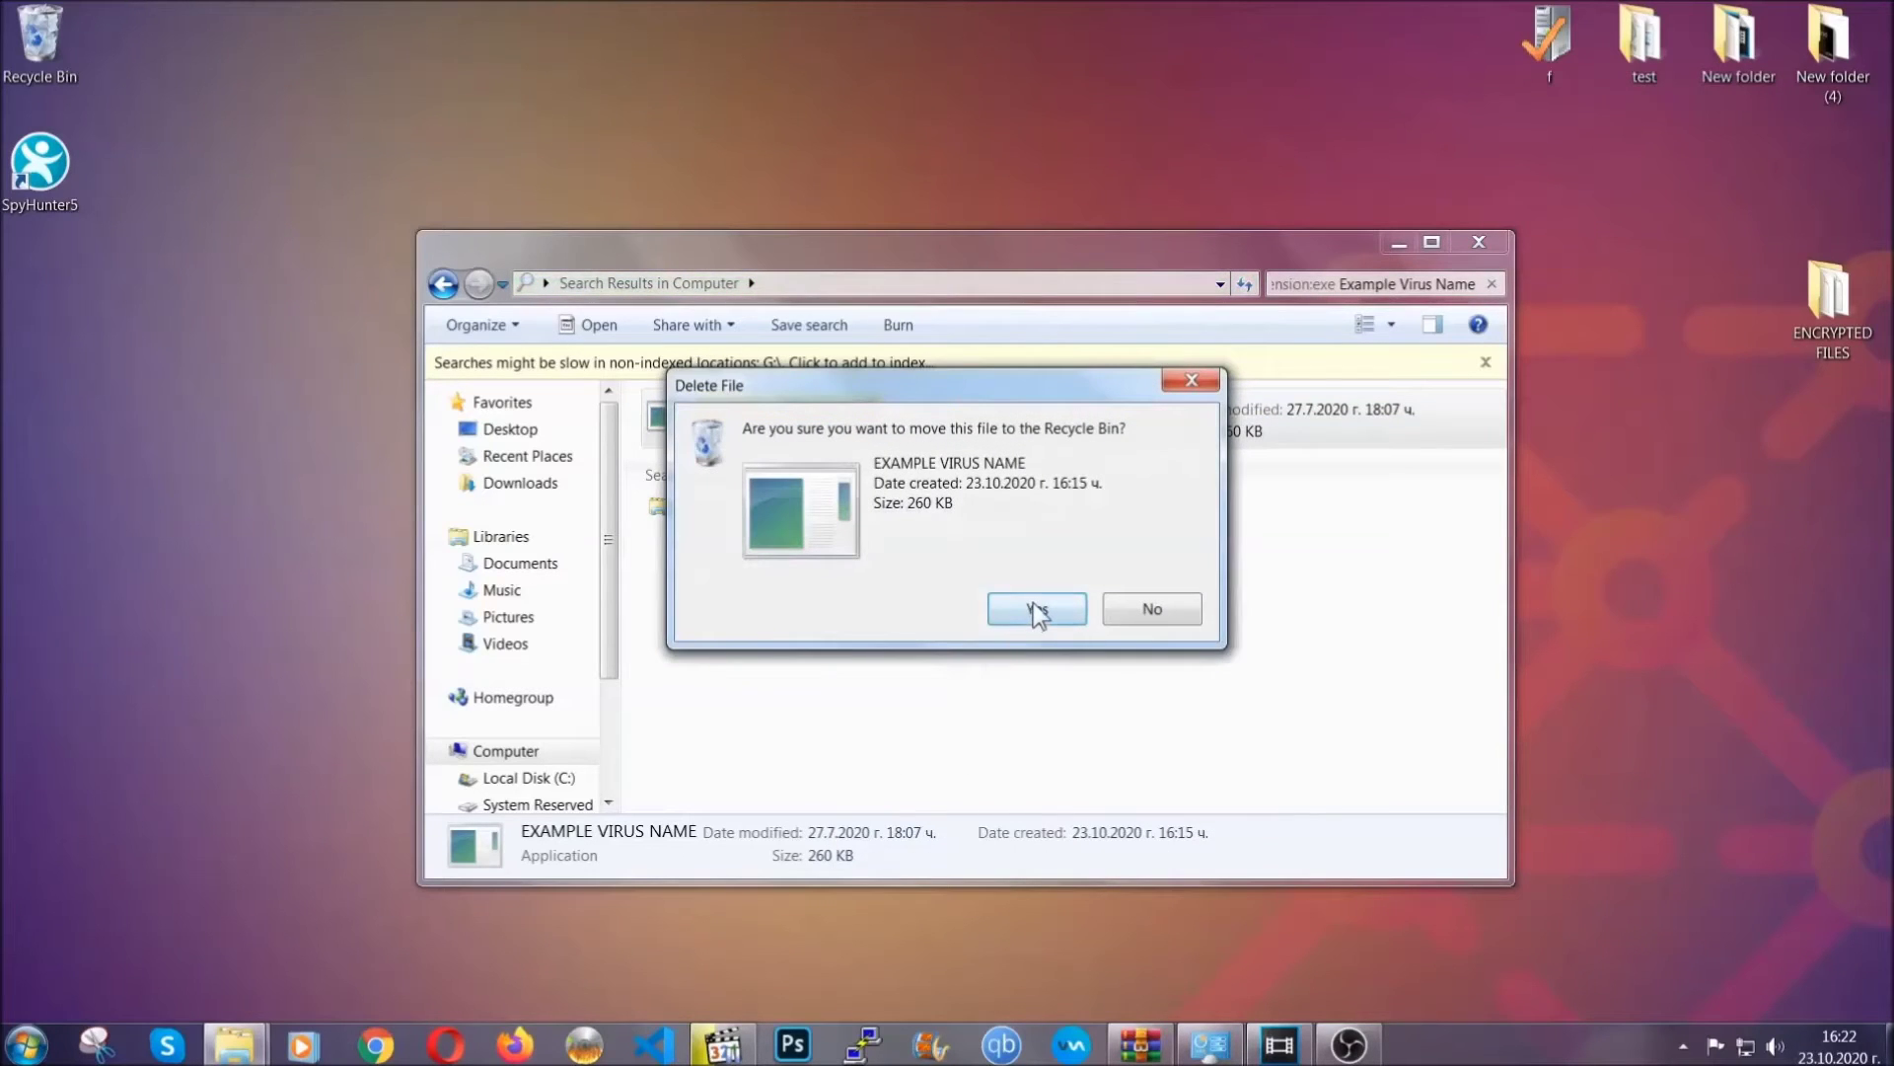
pyautogui.click(1036, 612)
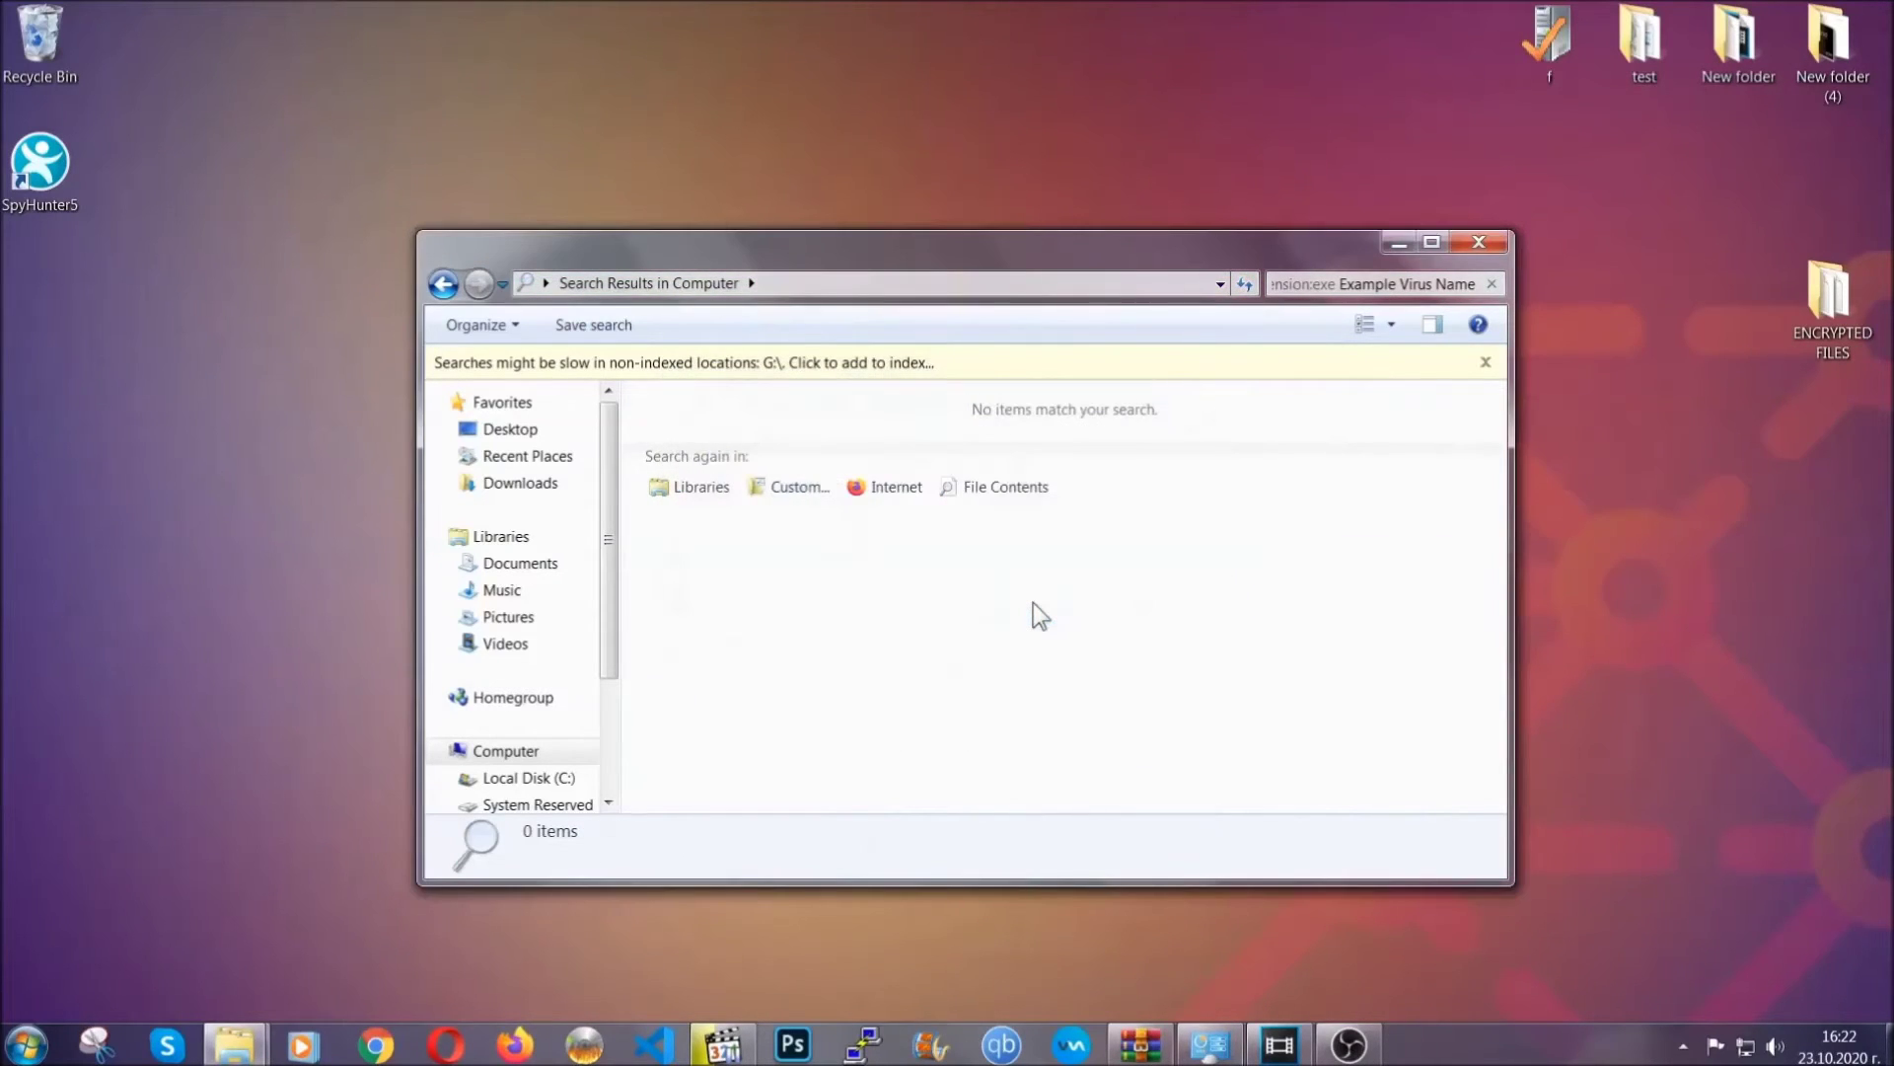
pyautogui.click(1479, 242)
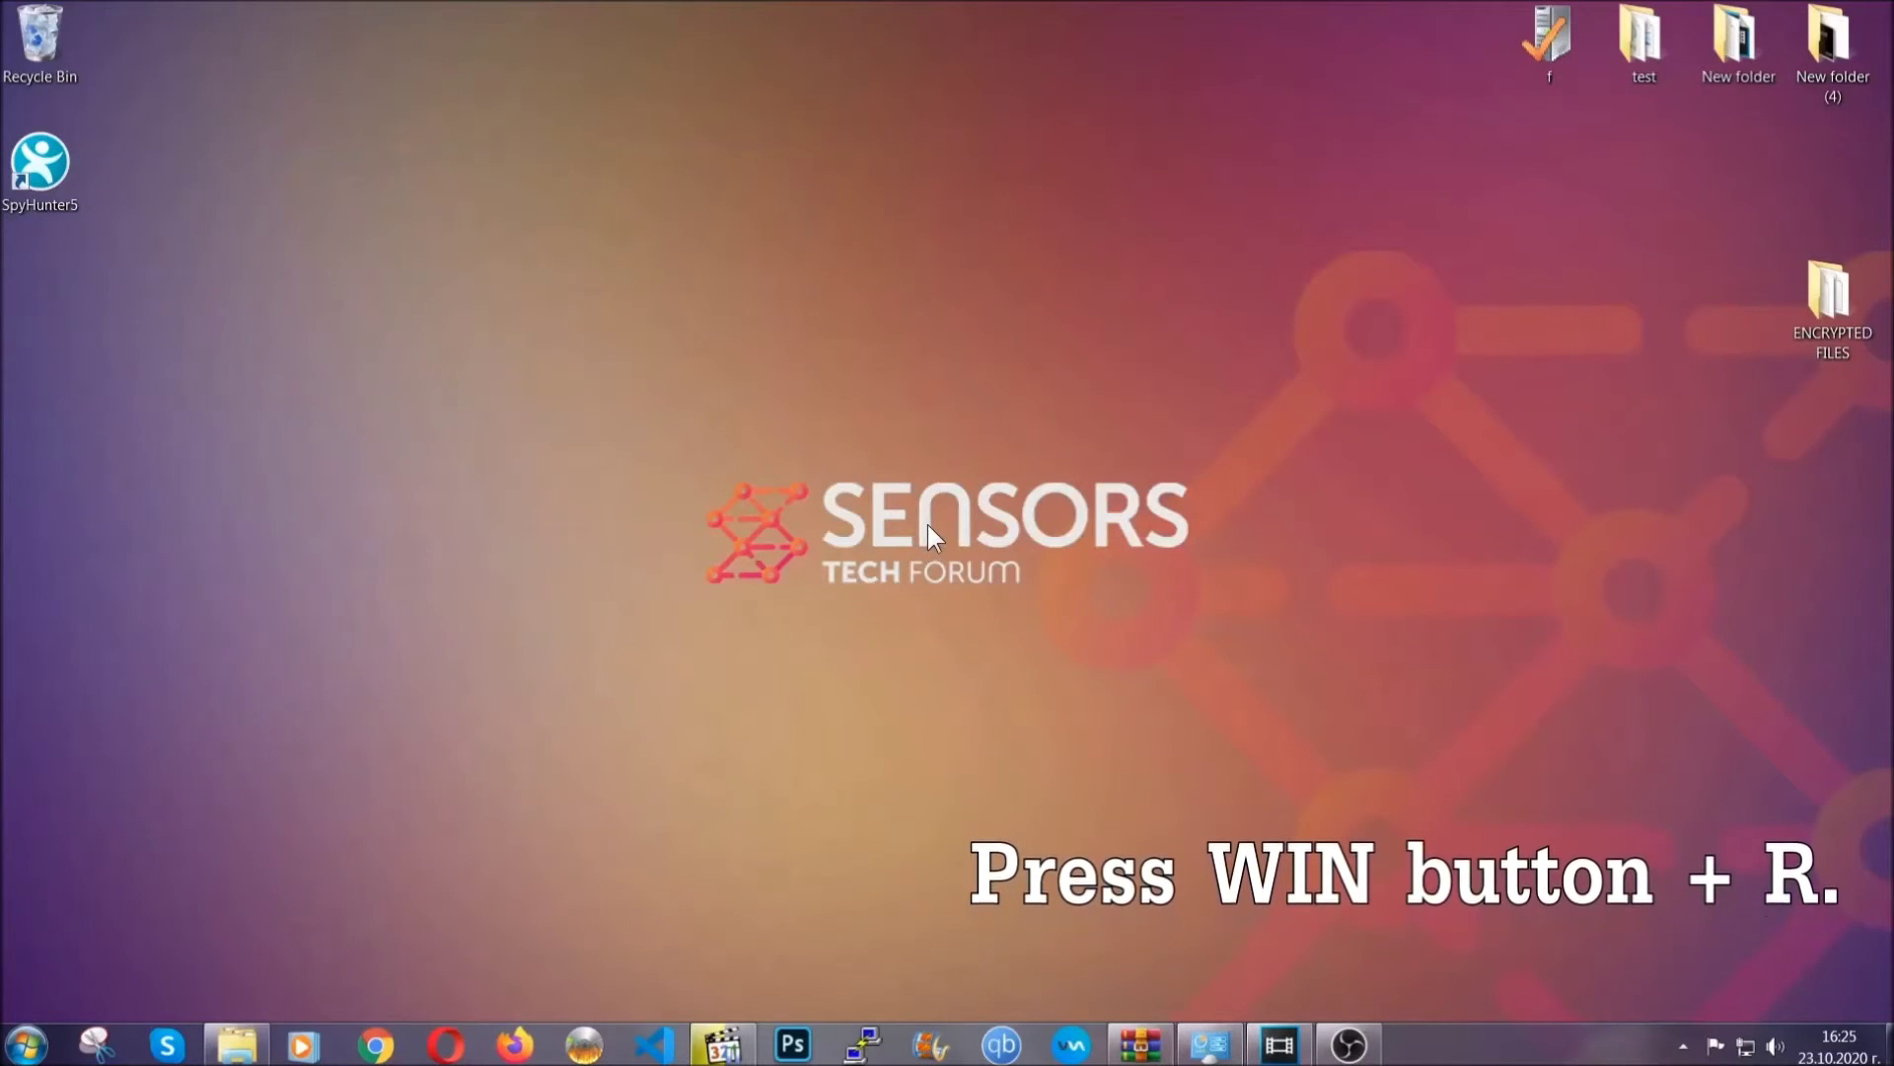
# - Launch Registry Editor by running REGEDIT from the Run prompt
pyautogui.press('super+r')
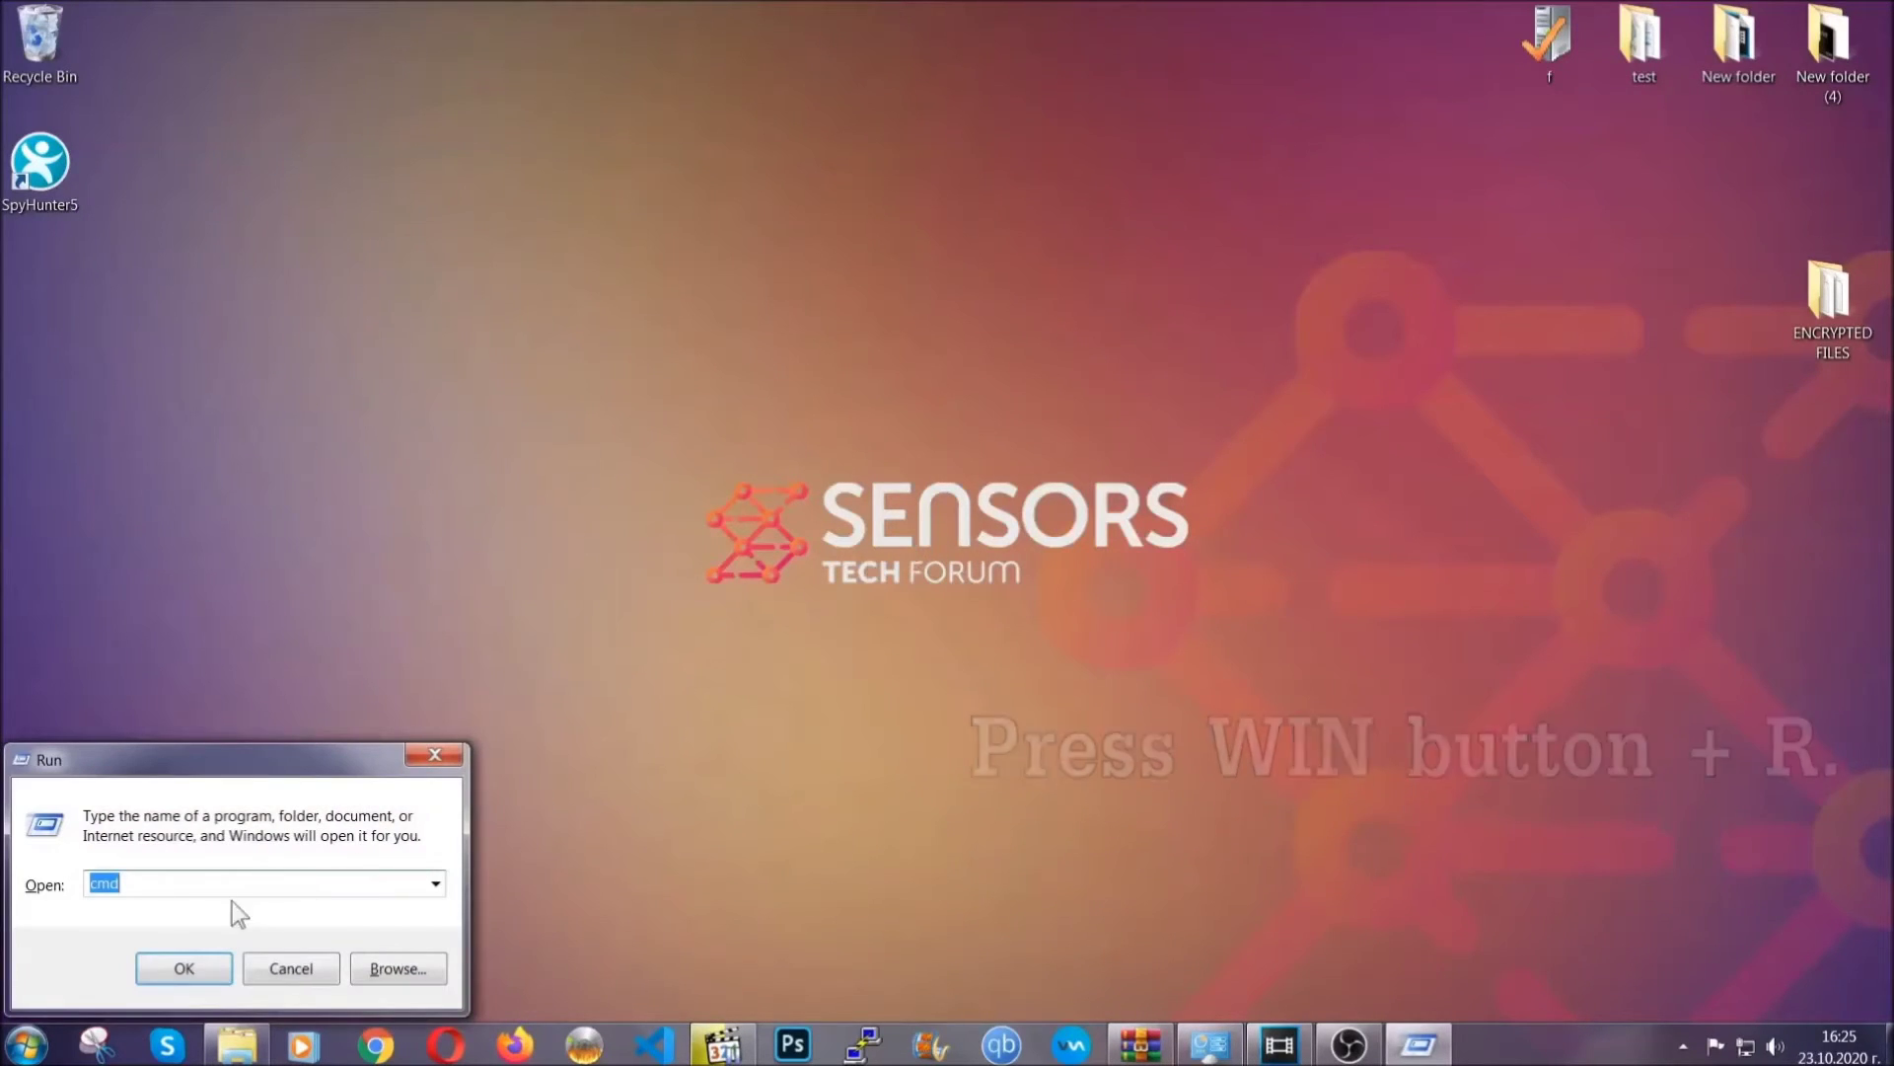
pyautogui.click(203, 893)
pyautogui.moveTo(179, 896); pyautogui.dragTo(24, 892)
pyautogui.write('REGEDIT')
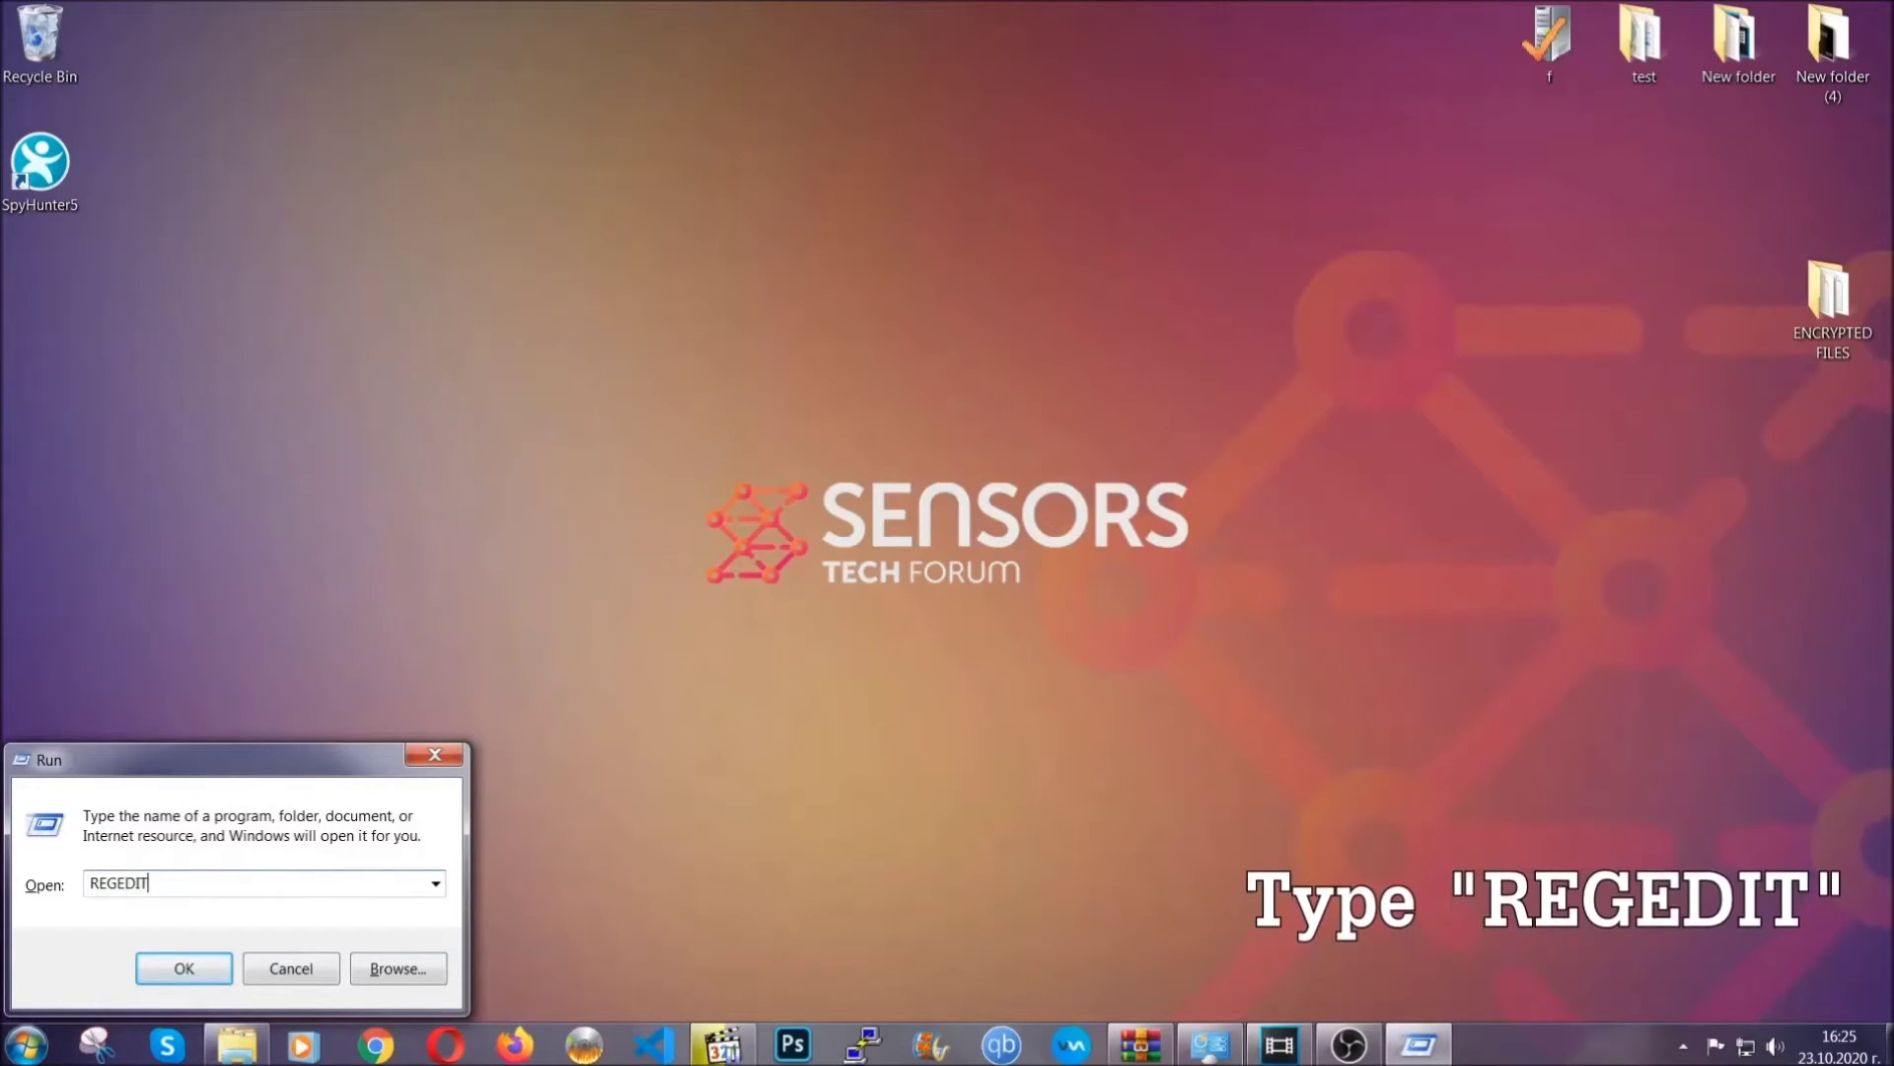
pyautogui.click(163, 963)
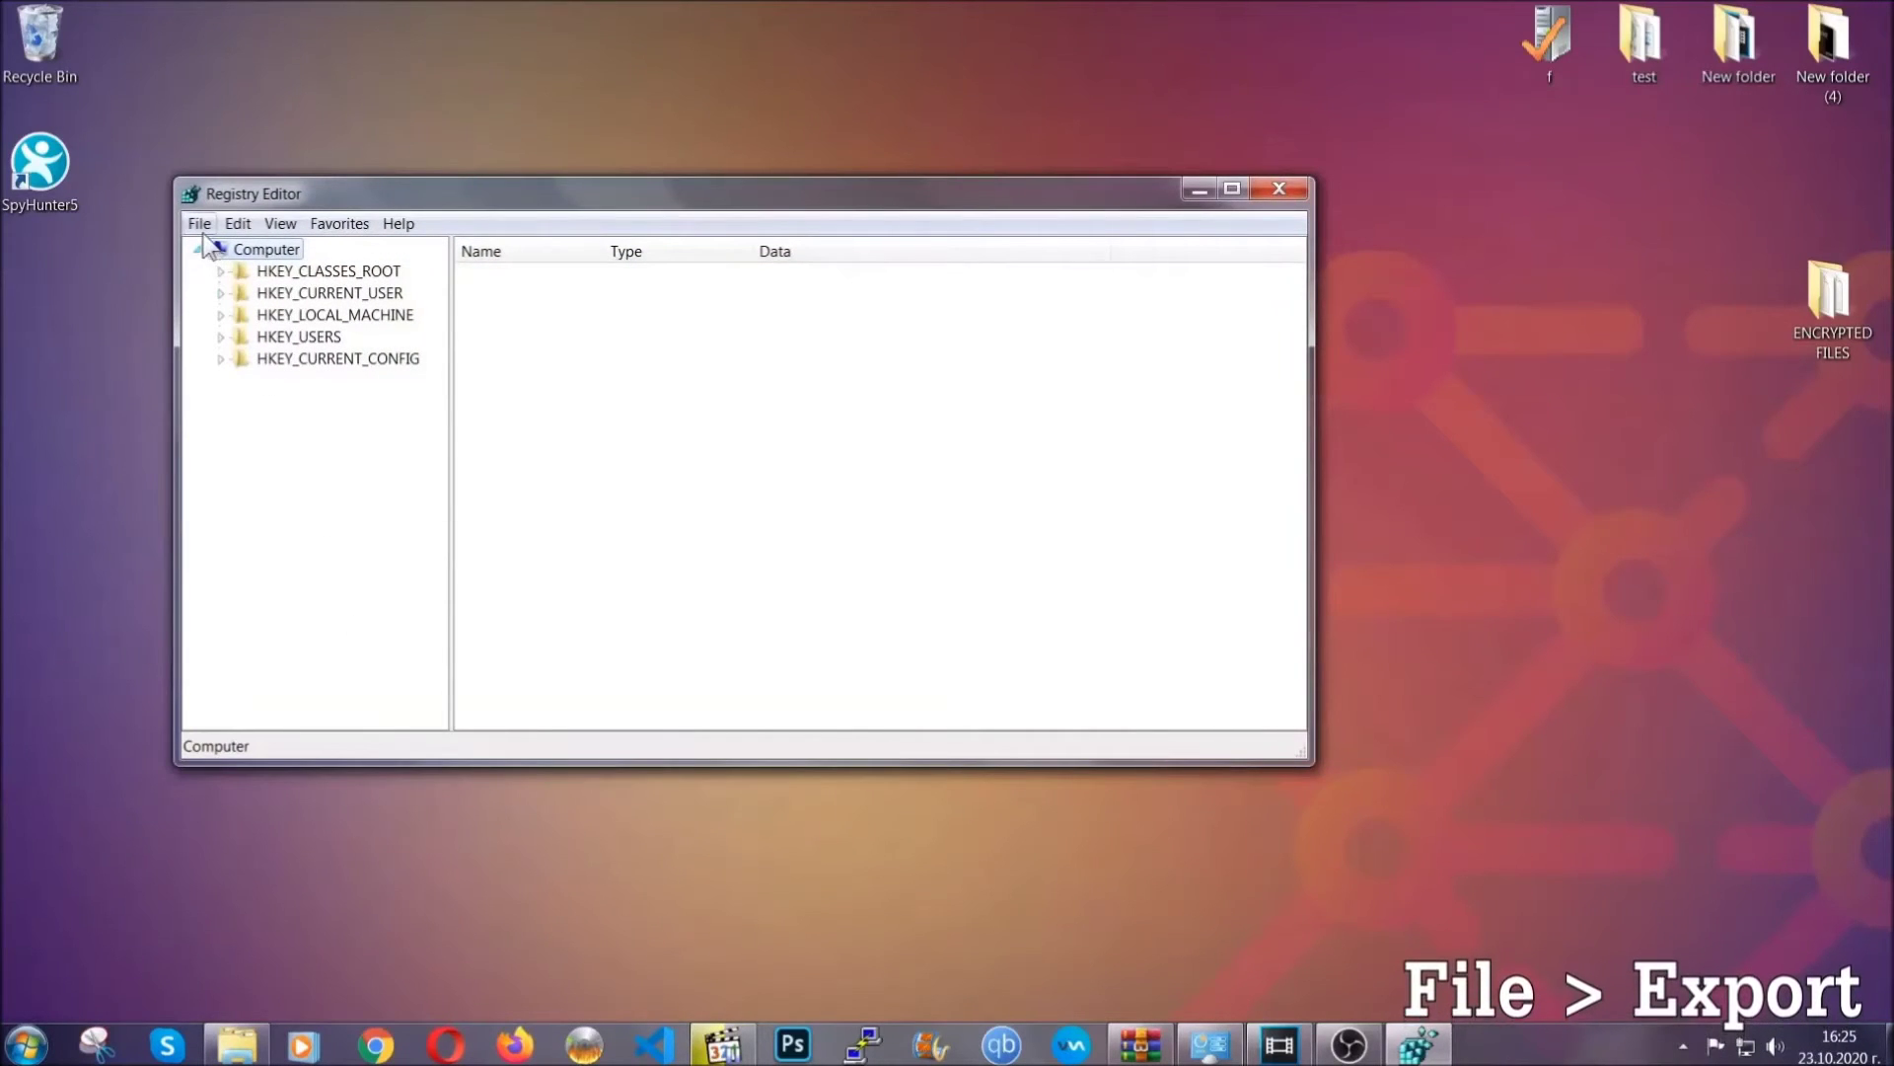
# - Export the entire registry to the Desktop as BACKUP
pyautogui.click(199, 224)
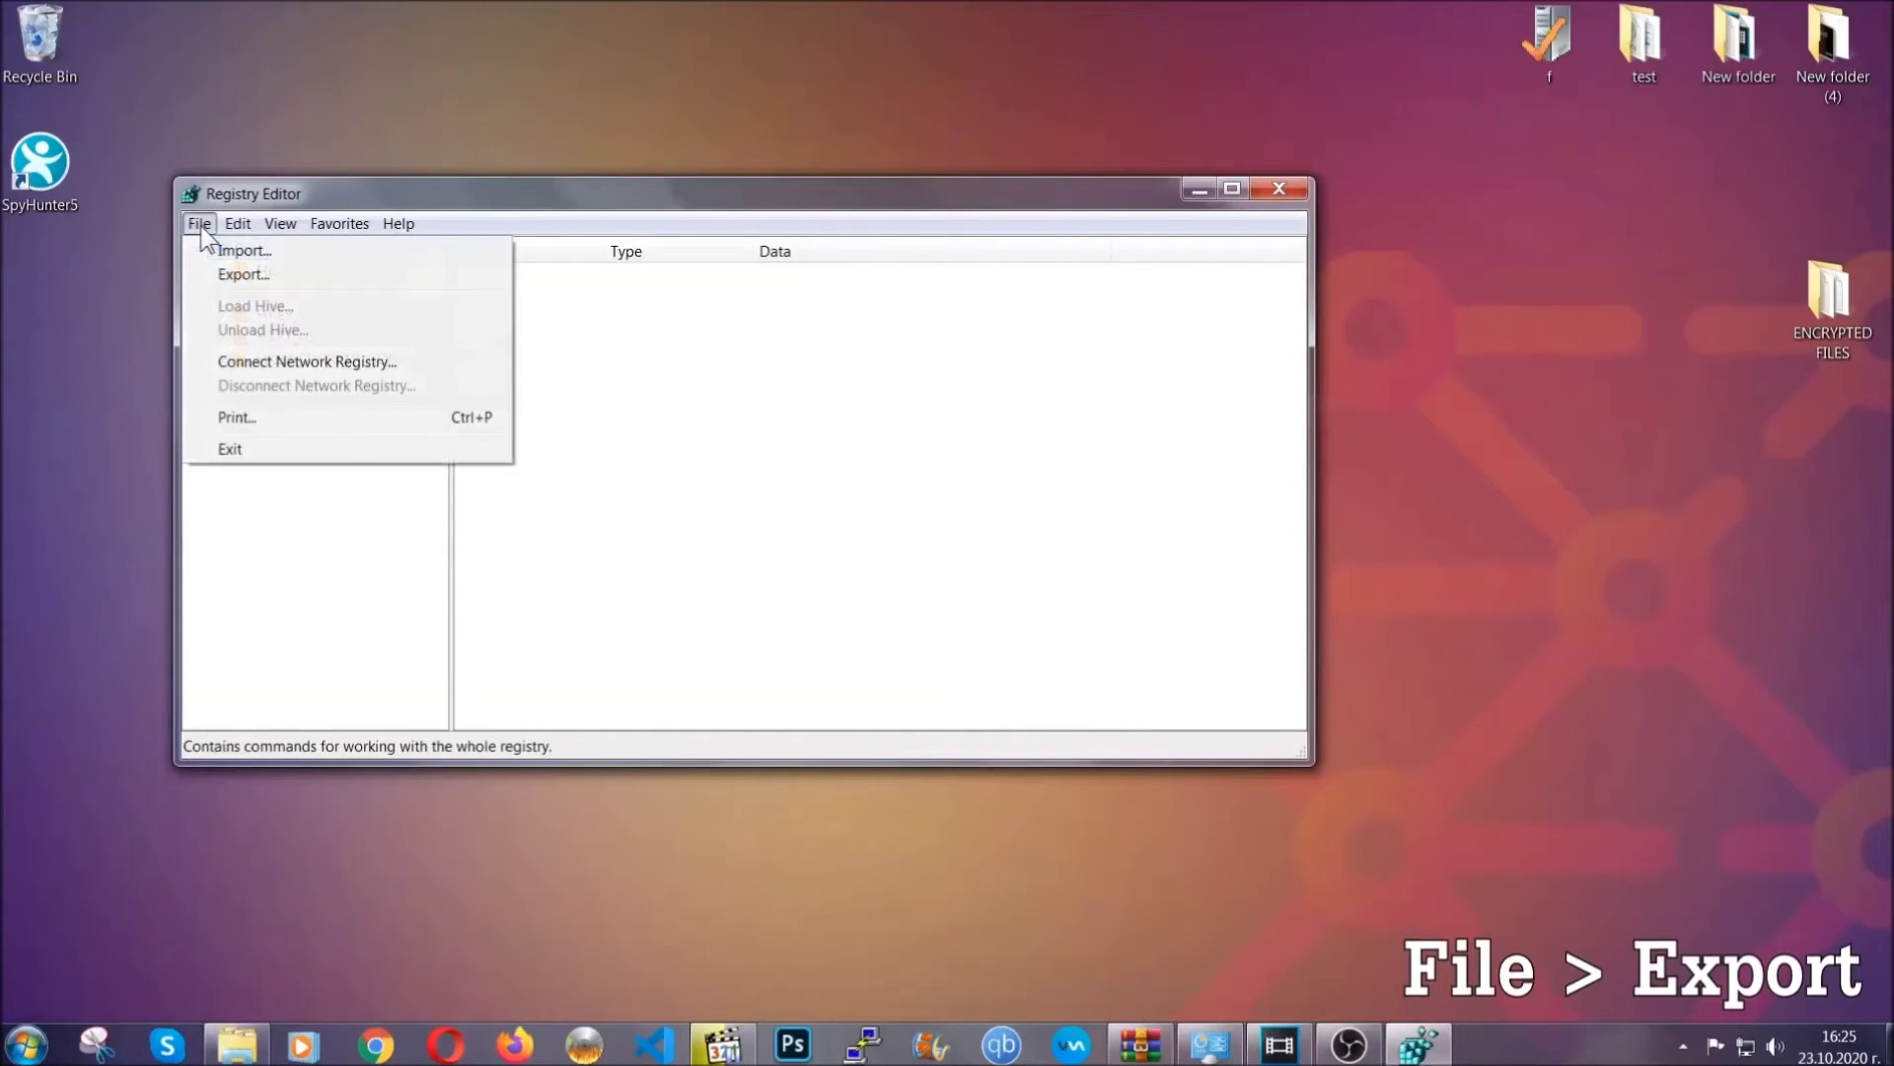
pyautogui.click(246, 274)
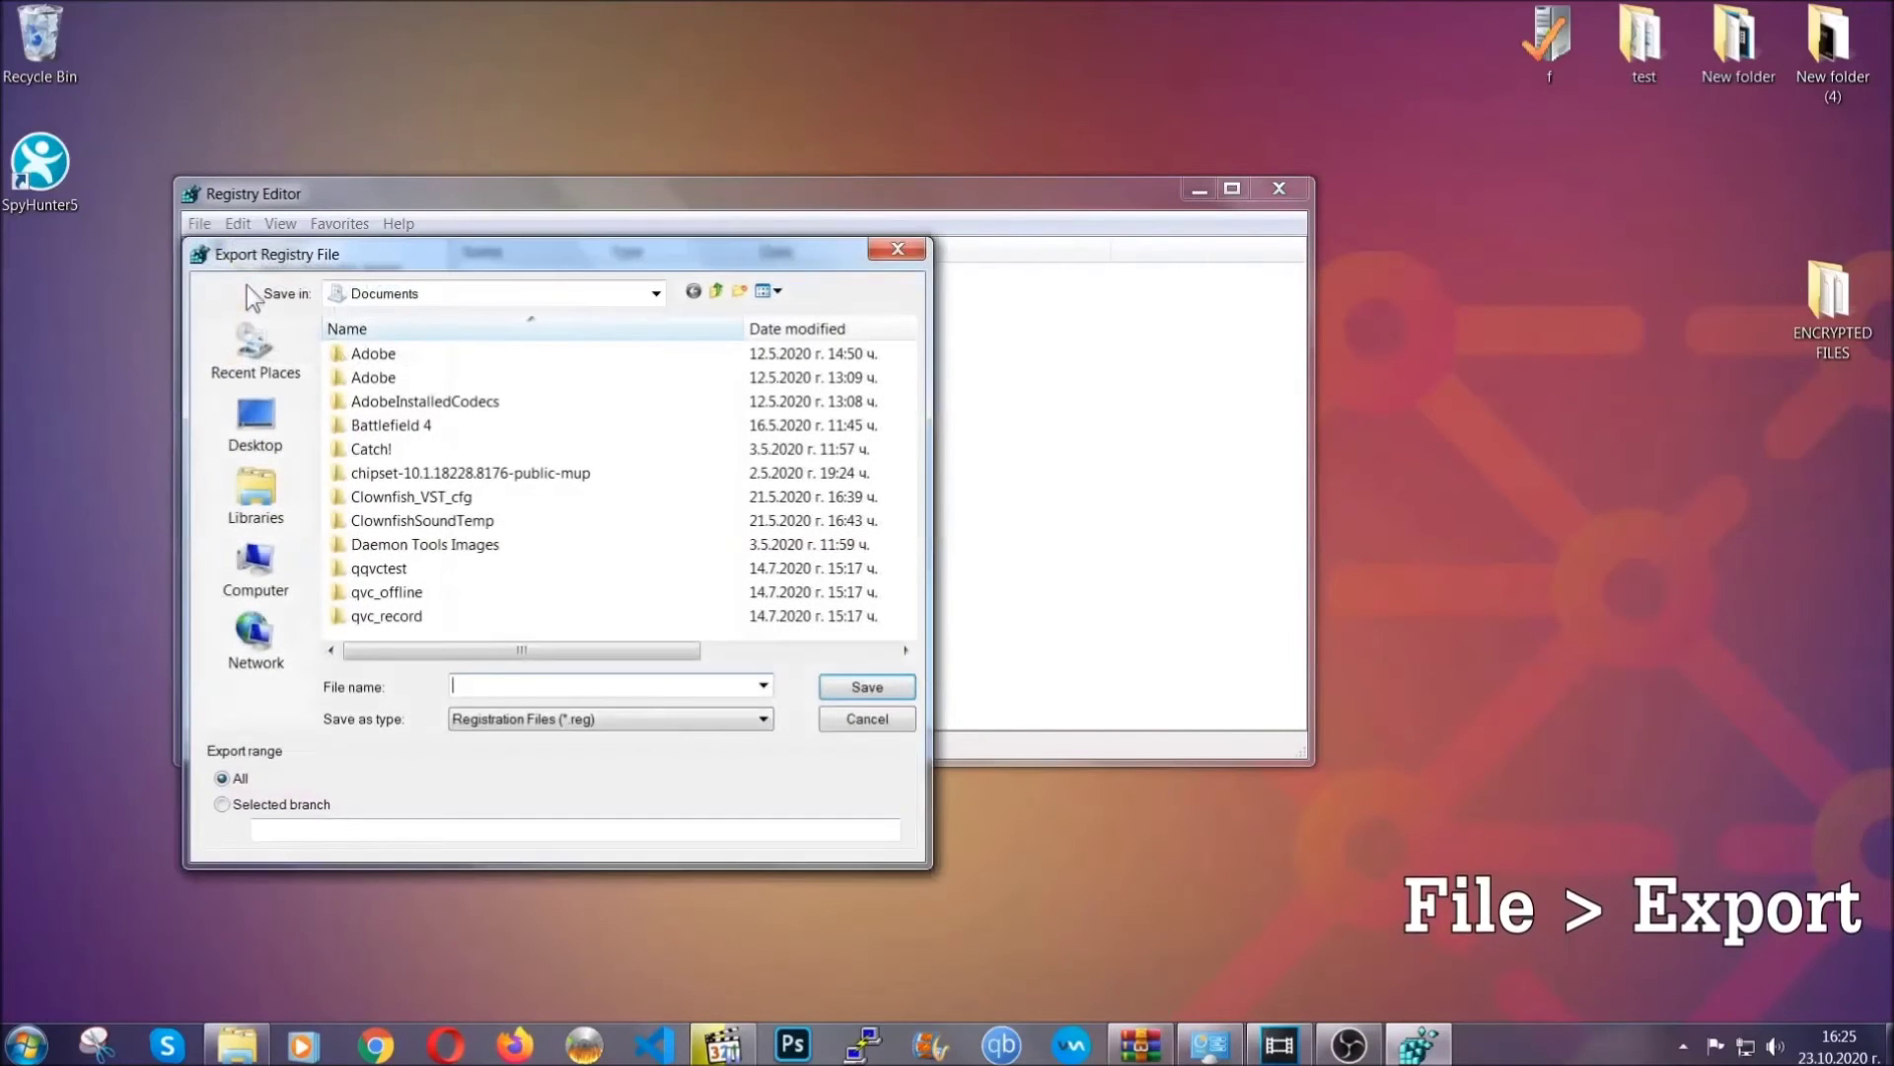
pyautogui.click(247, 423)
pyautogui.write('BACKUP')
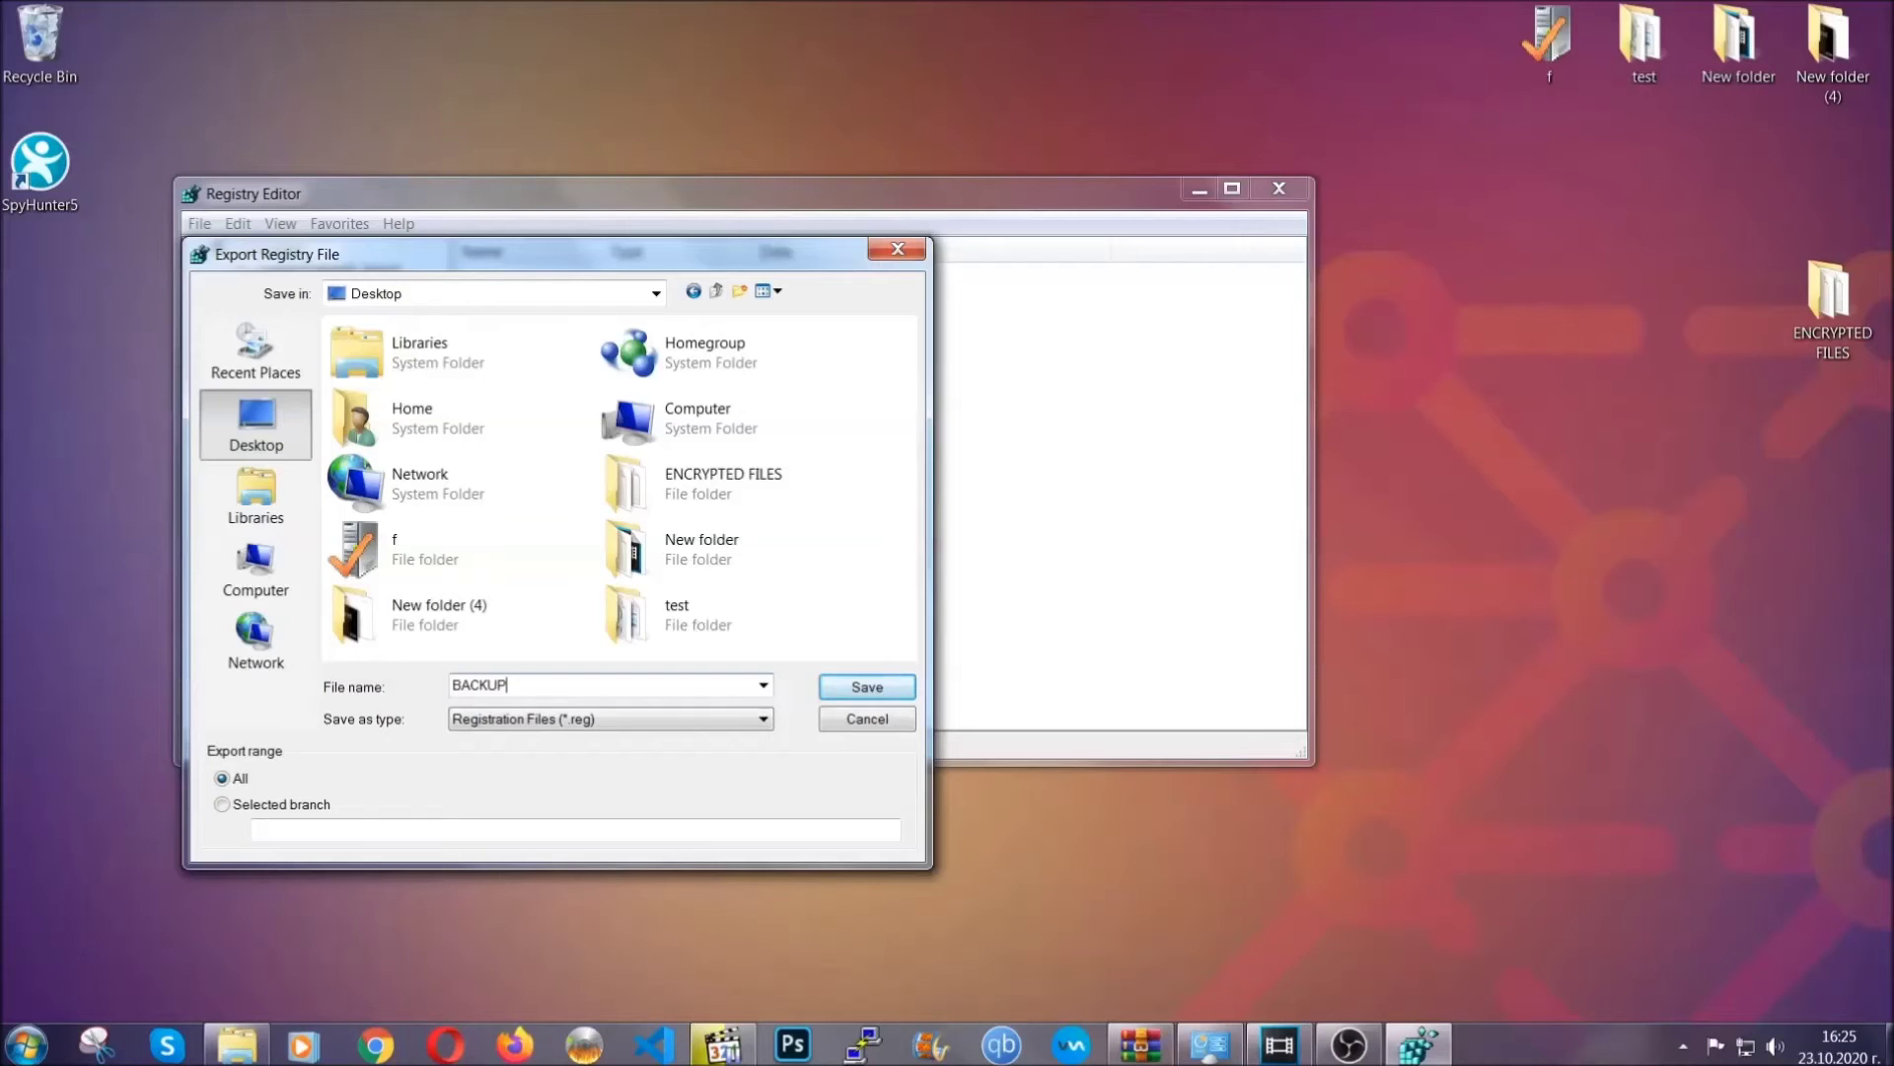
pyautogui.click(855, 690)
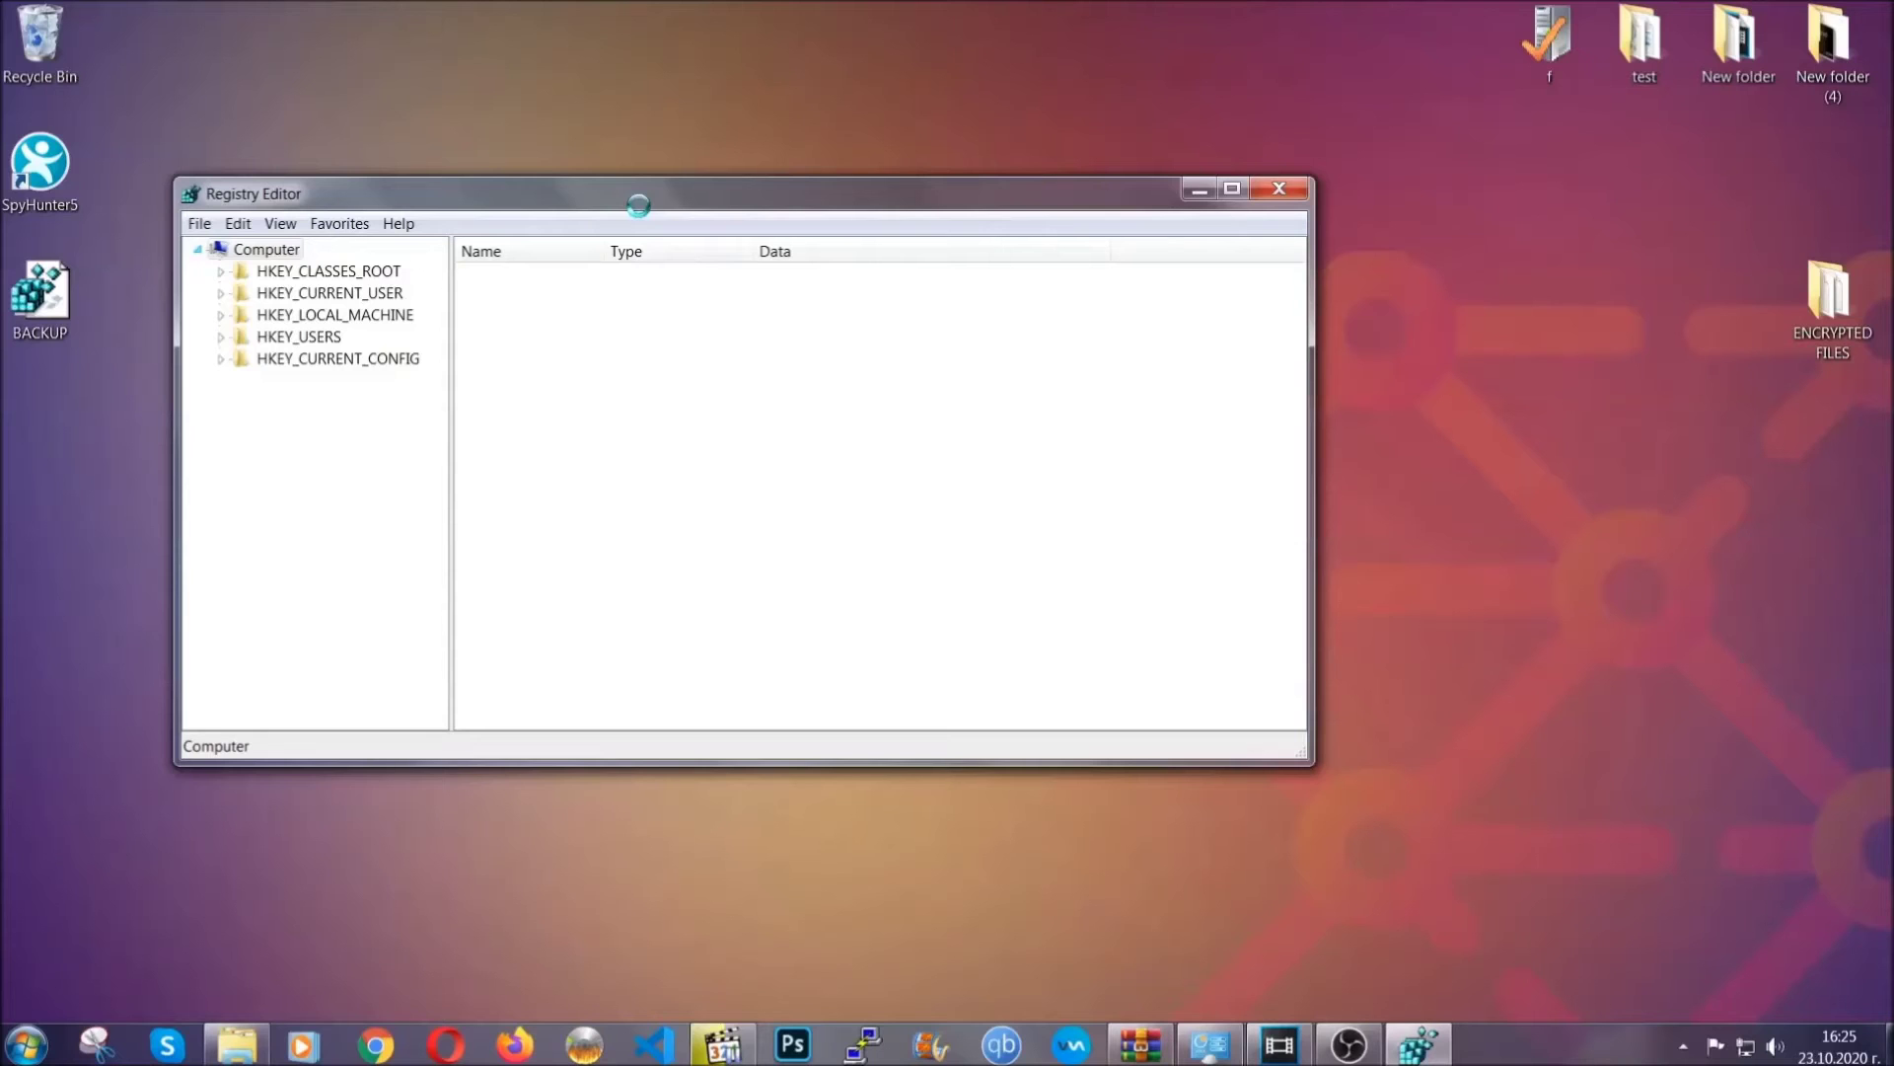
pyautogui.moveTo(637, 205); pyautogui.dragTo(825, 265)
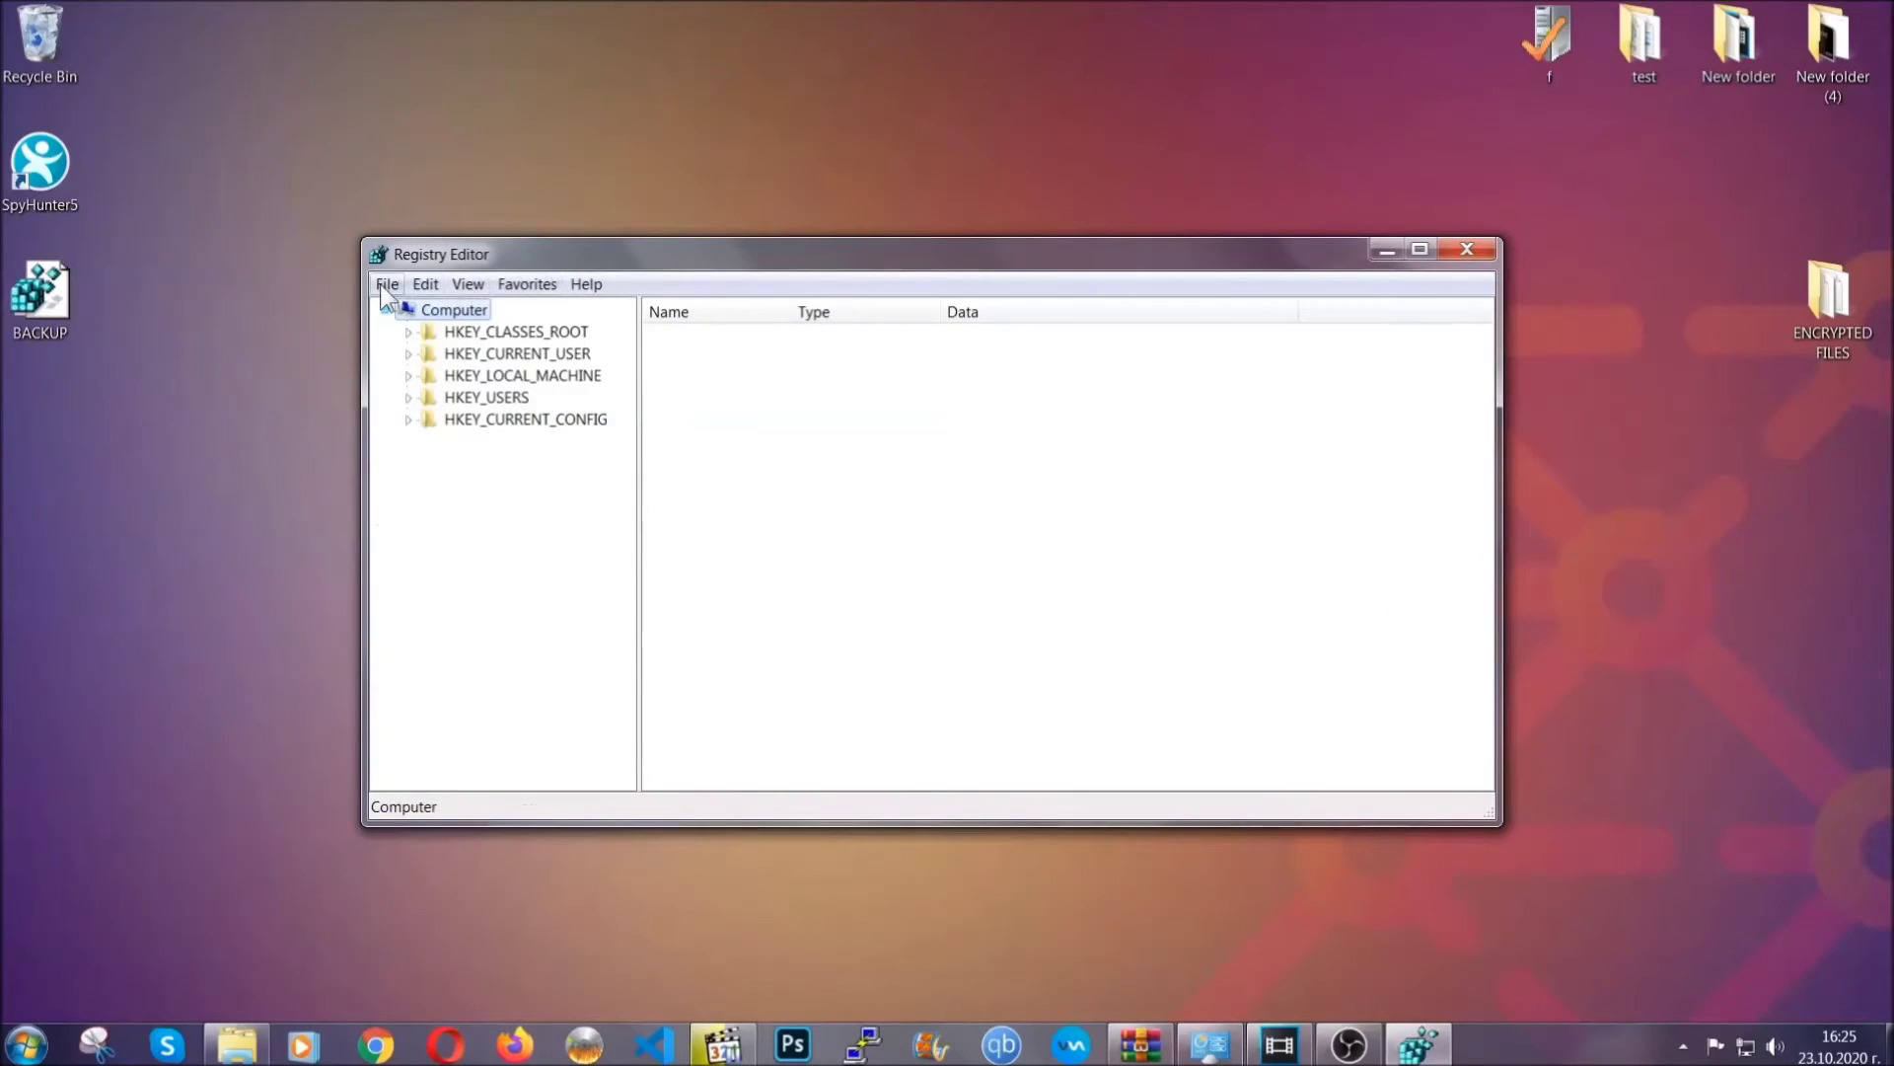
# - Search registry keys for 'RunOnce' to reach HKCU's CurrentVersion\RunOnce key
pyautogui.click(387, 286)
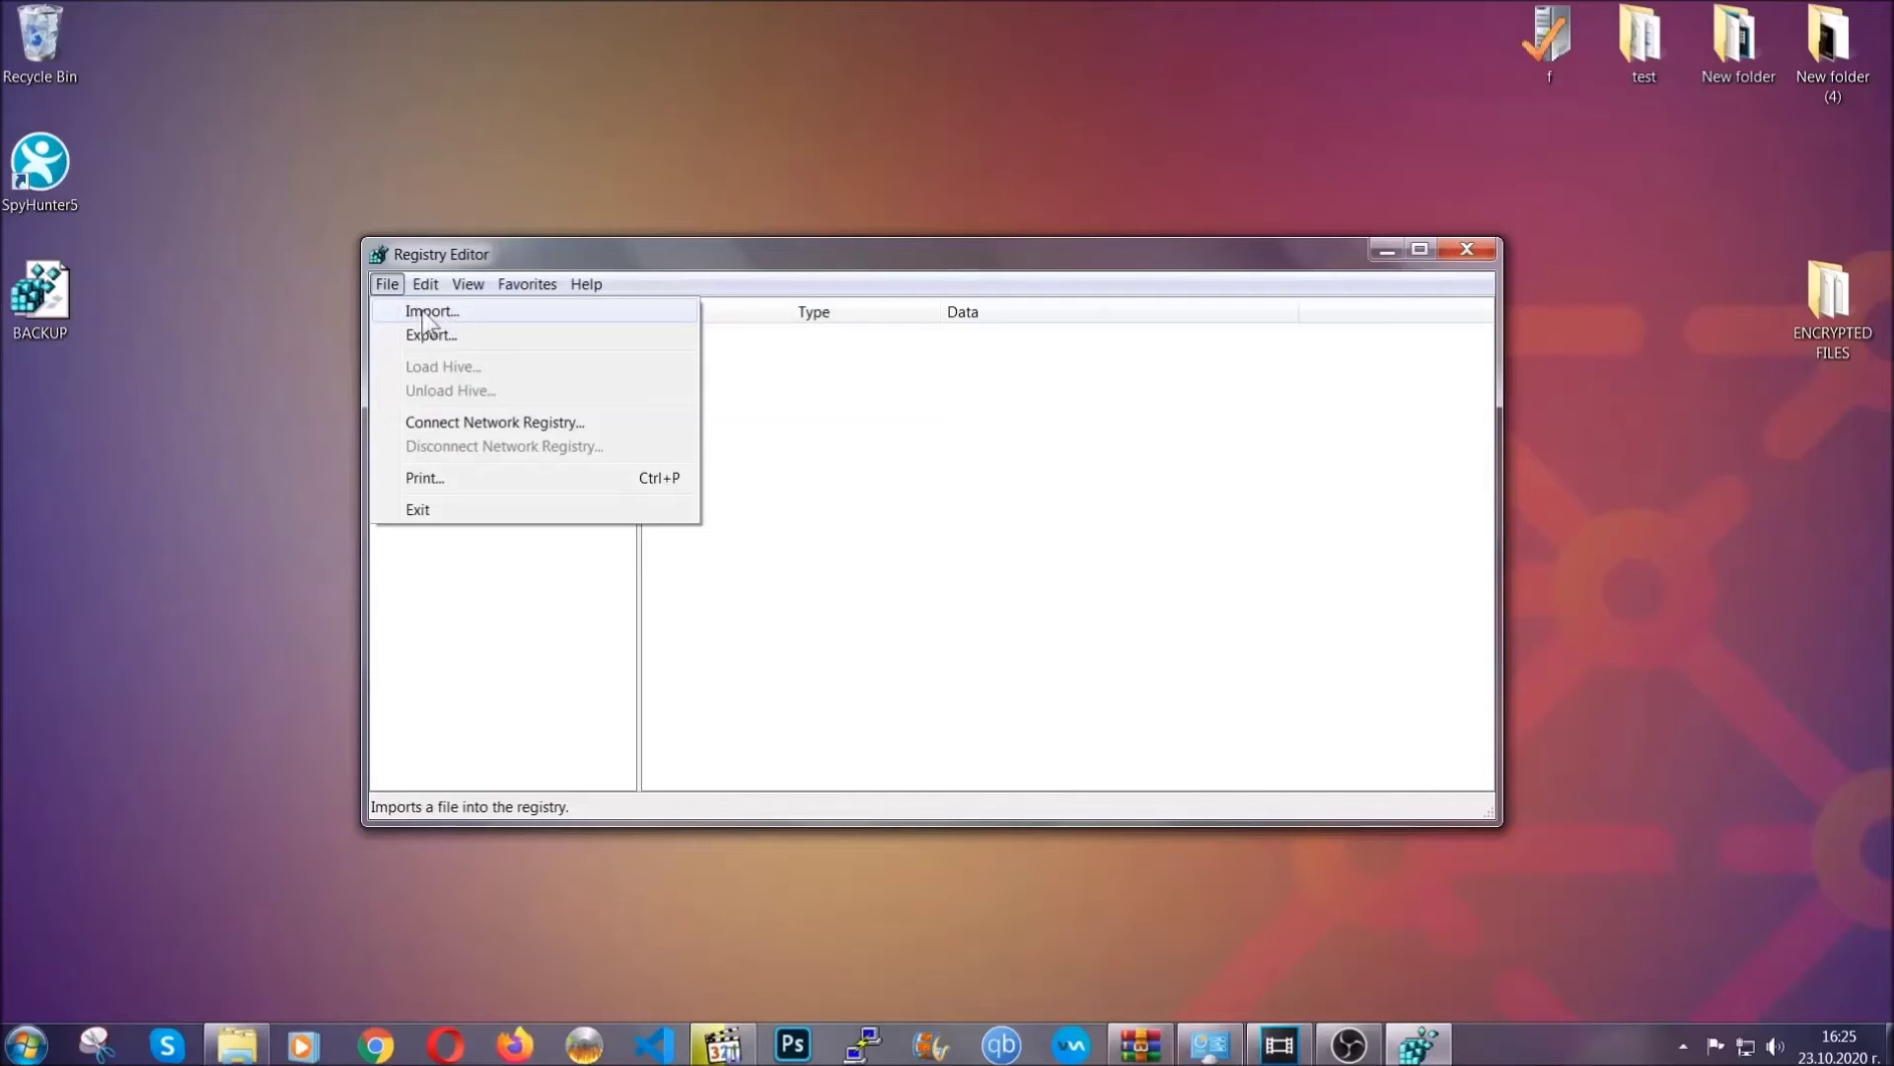
pyautogui.click(388, 285)
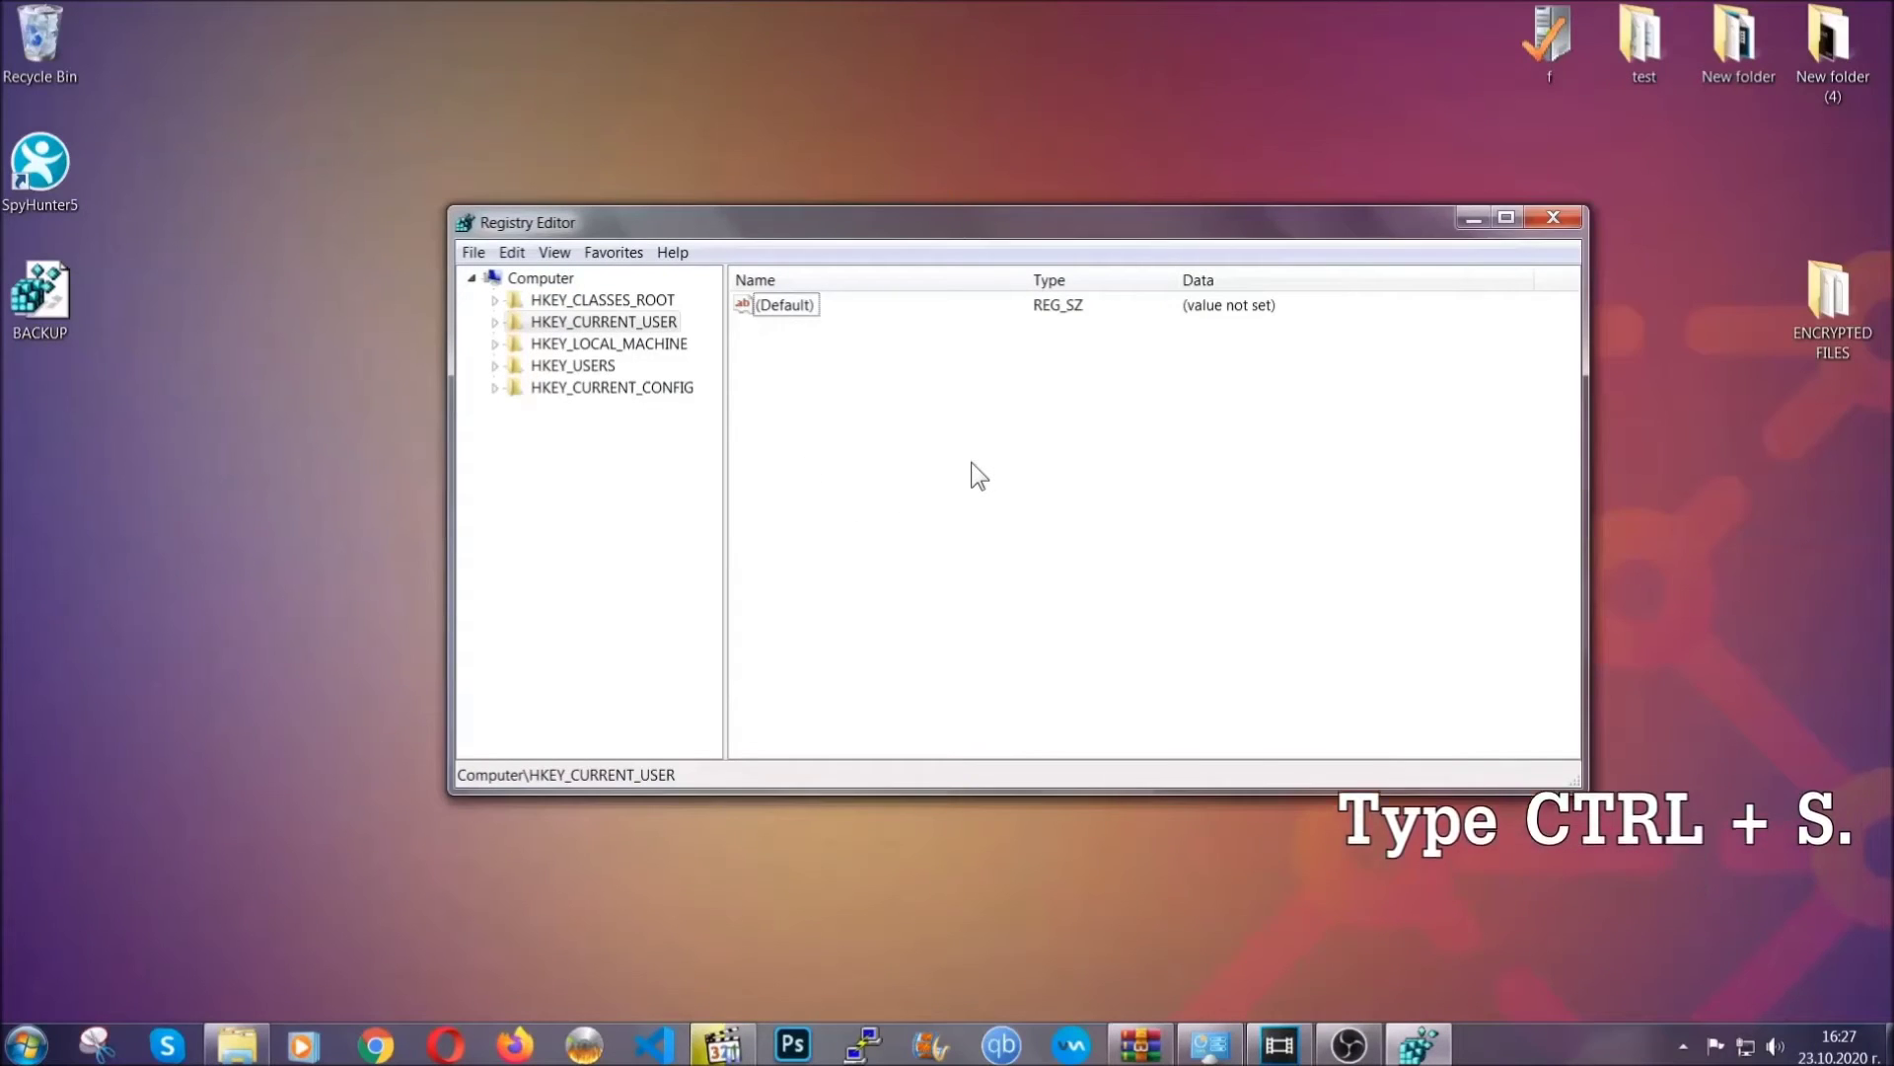
pyautogui.hotkey('ctrl', 'f')
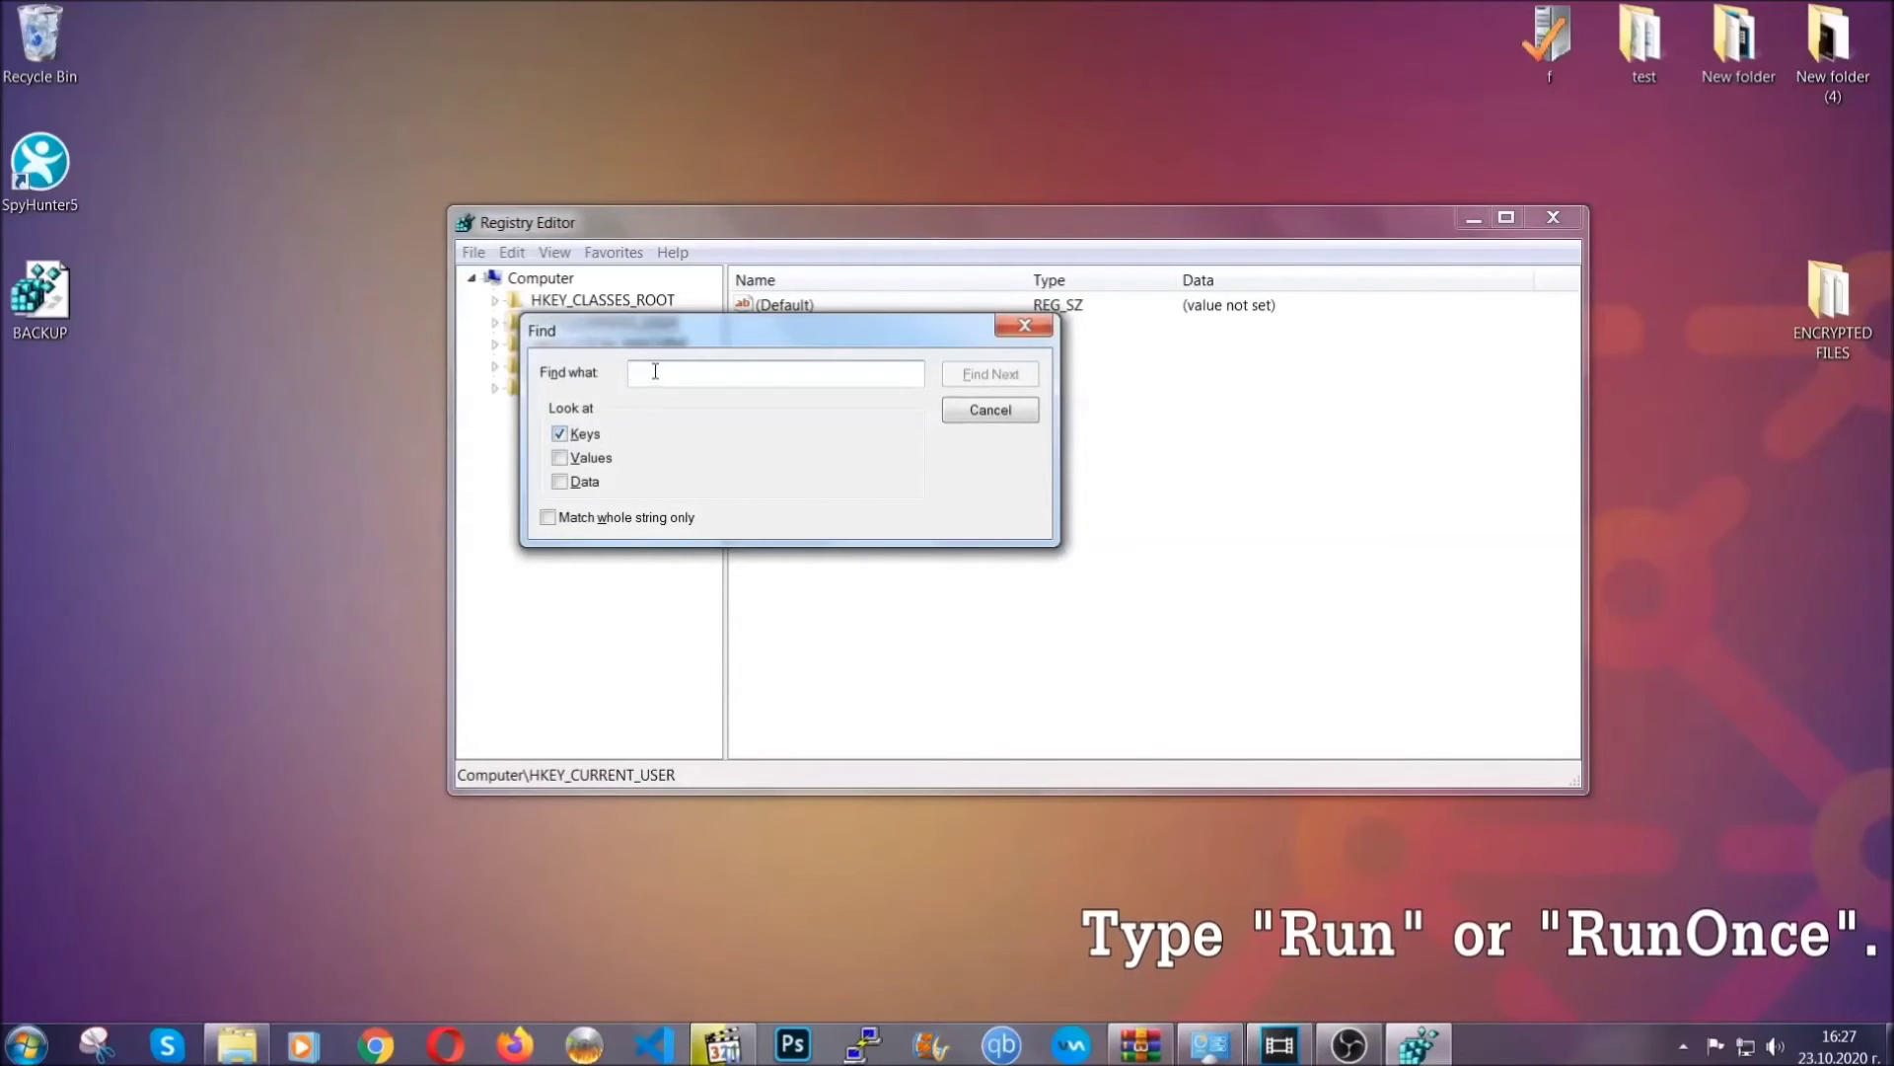
pyautogui.write('RunO')
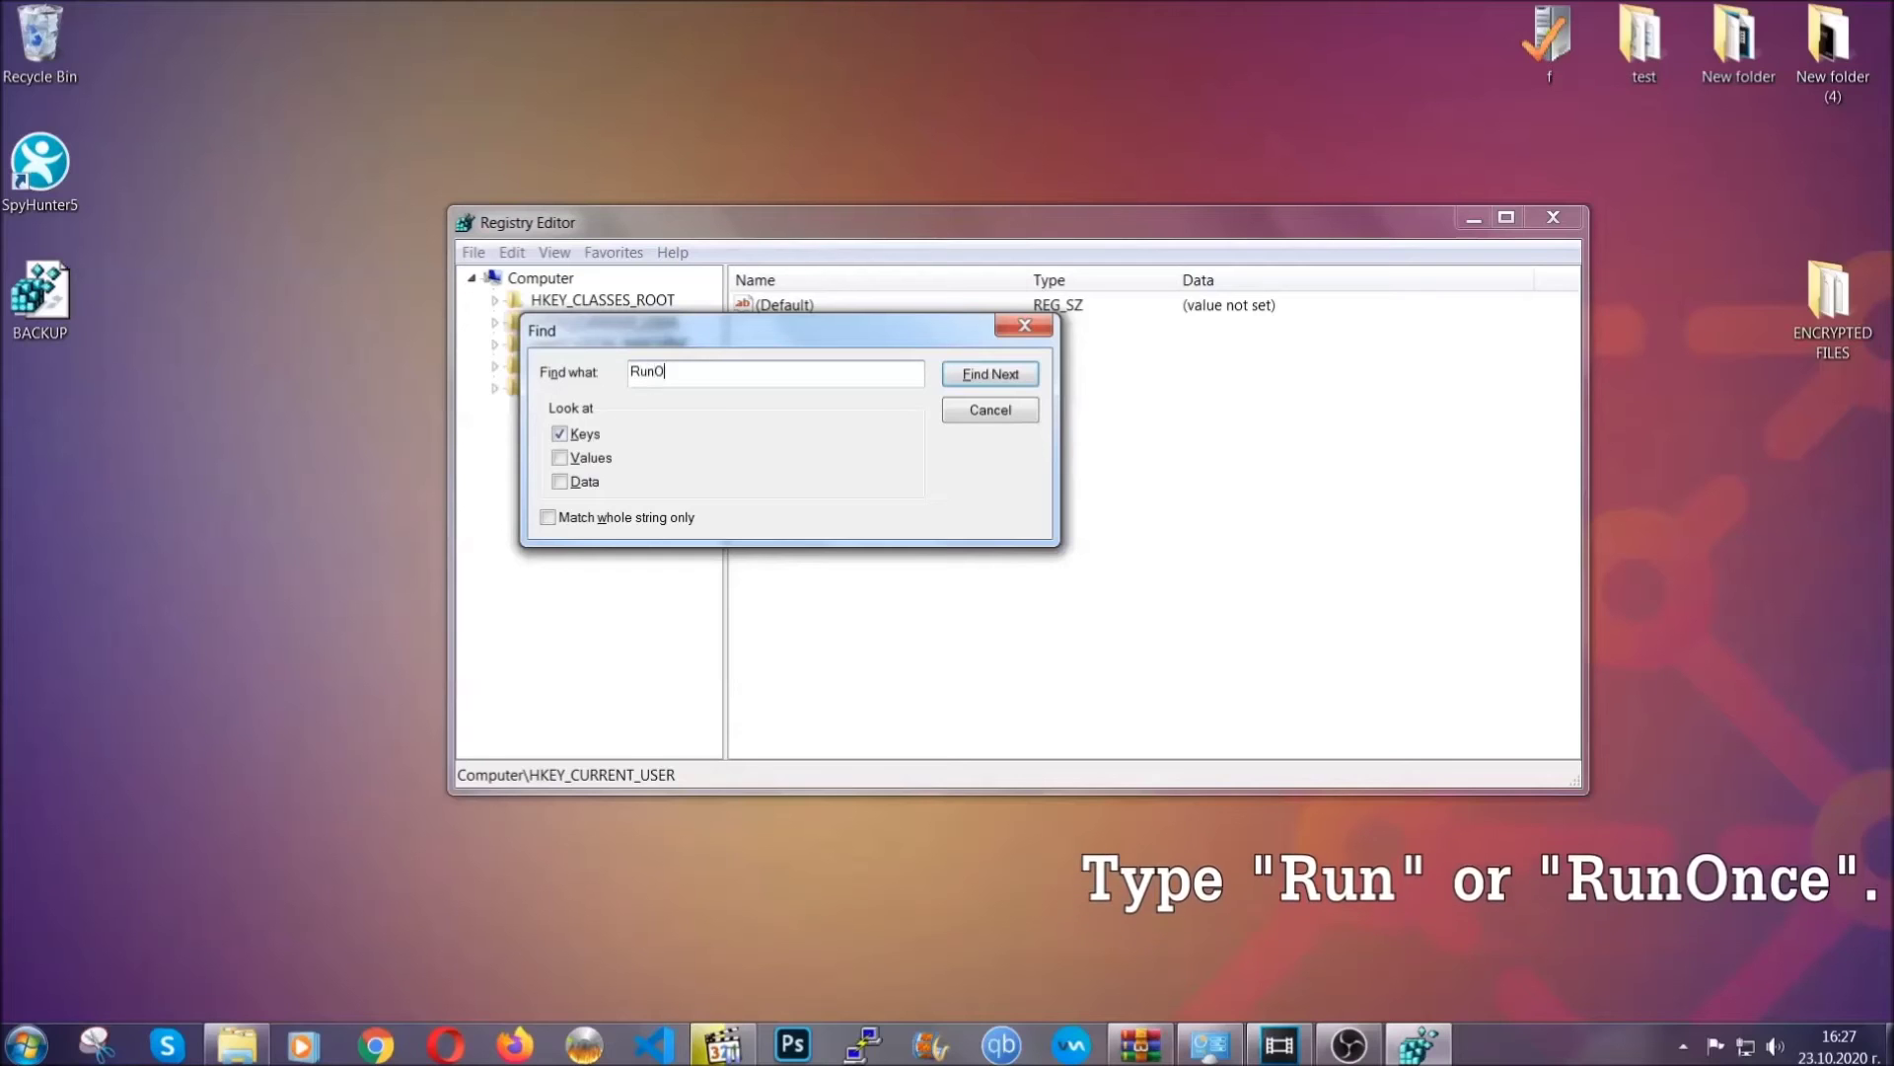
pyautogui.write('nce')
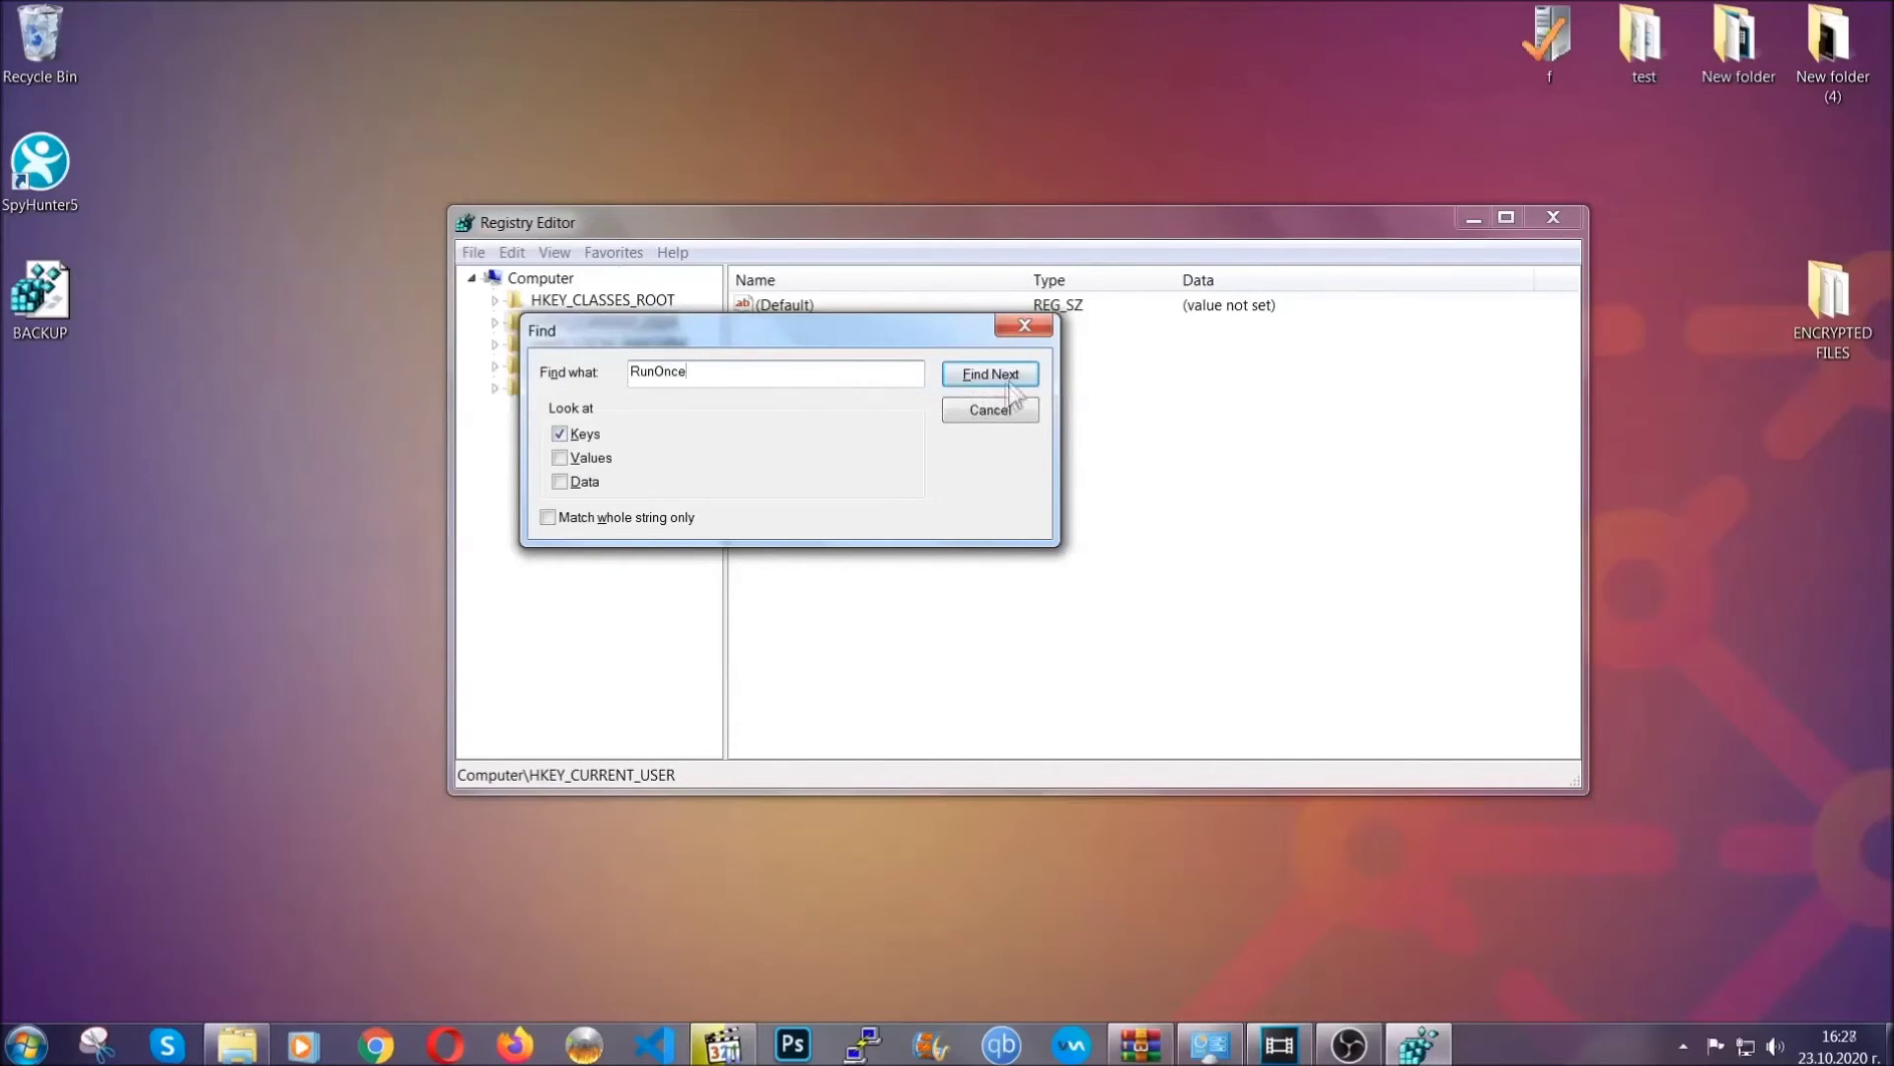
pyautogui.click(1013, 380)
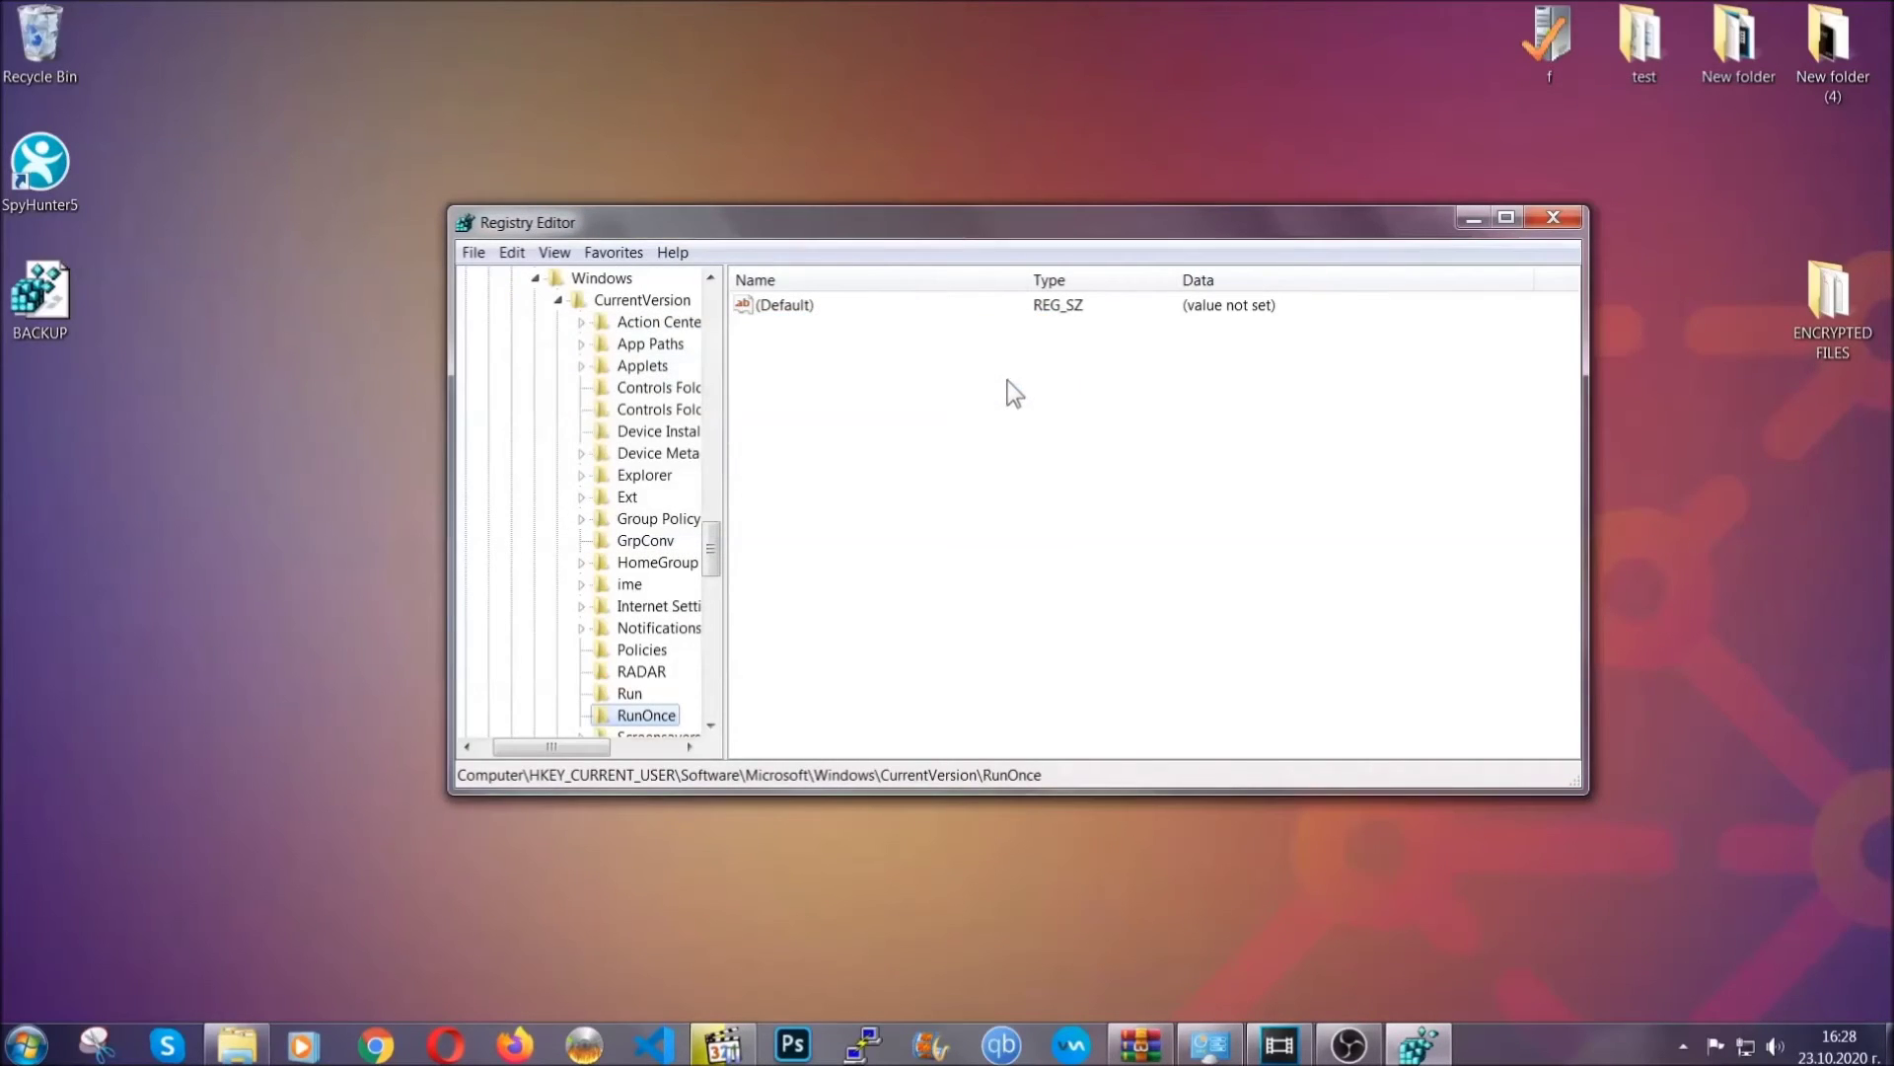
# - Delete the THE VIRUS value from the Run key, confirming the deletion
pyautogui.moveTo(711, 548); pyautogui.dragTo(712, 566)
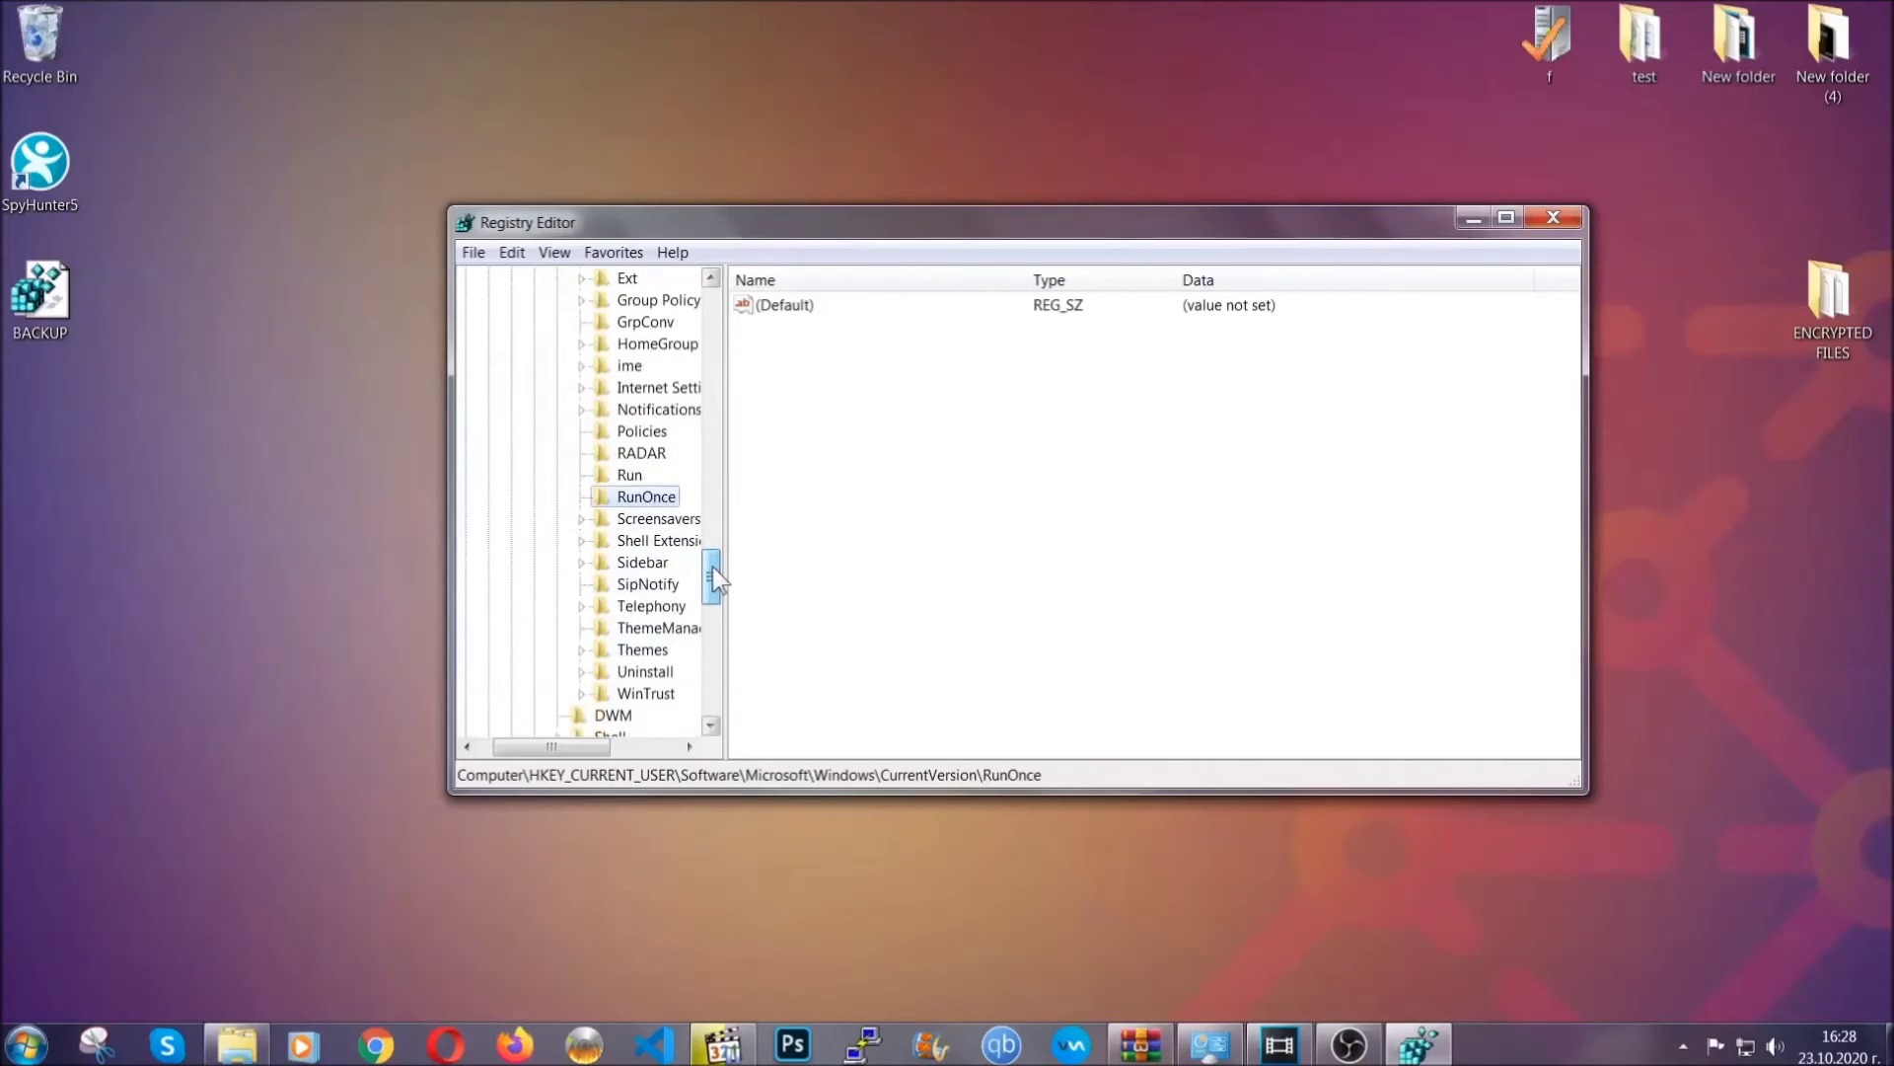
pyautogui.click(630, 475)
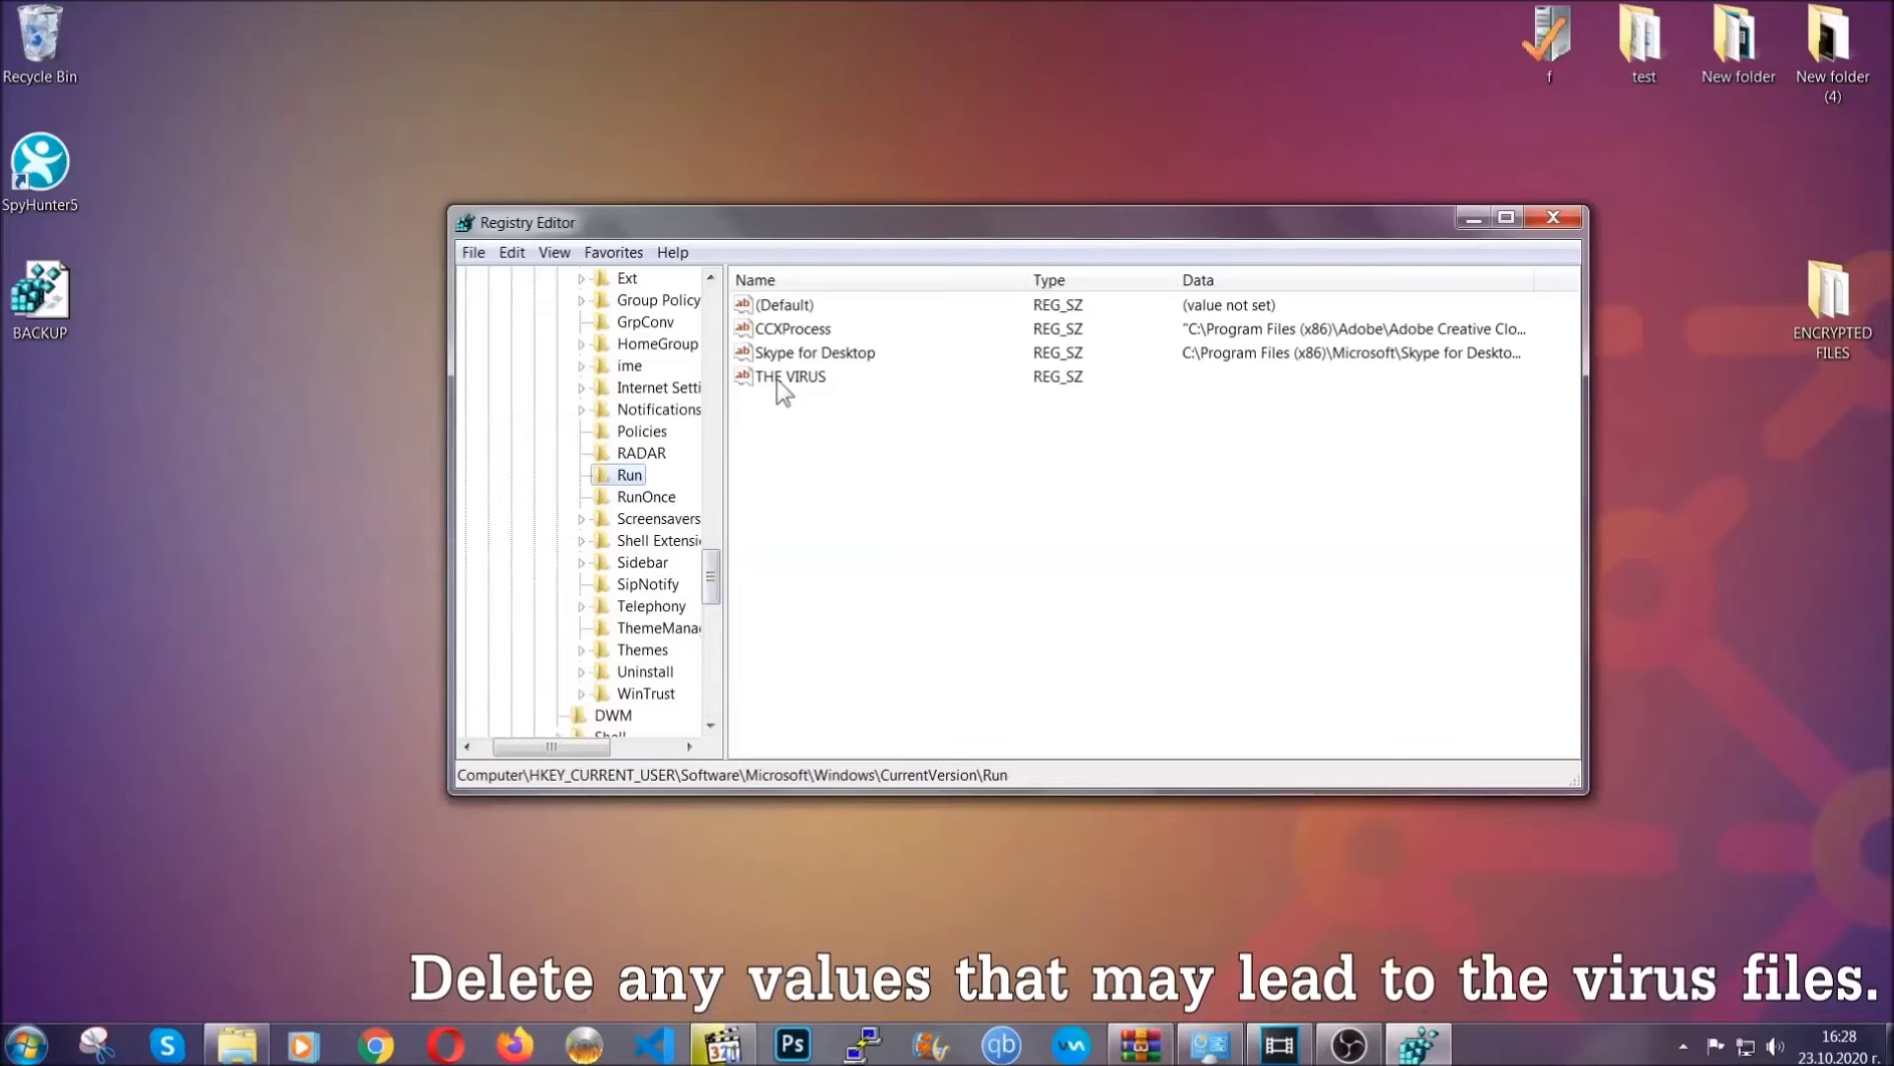
pyautogui.click(777, 379)
pyautogui.rightClick(778, 379)
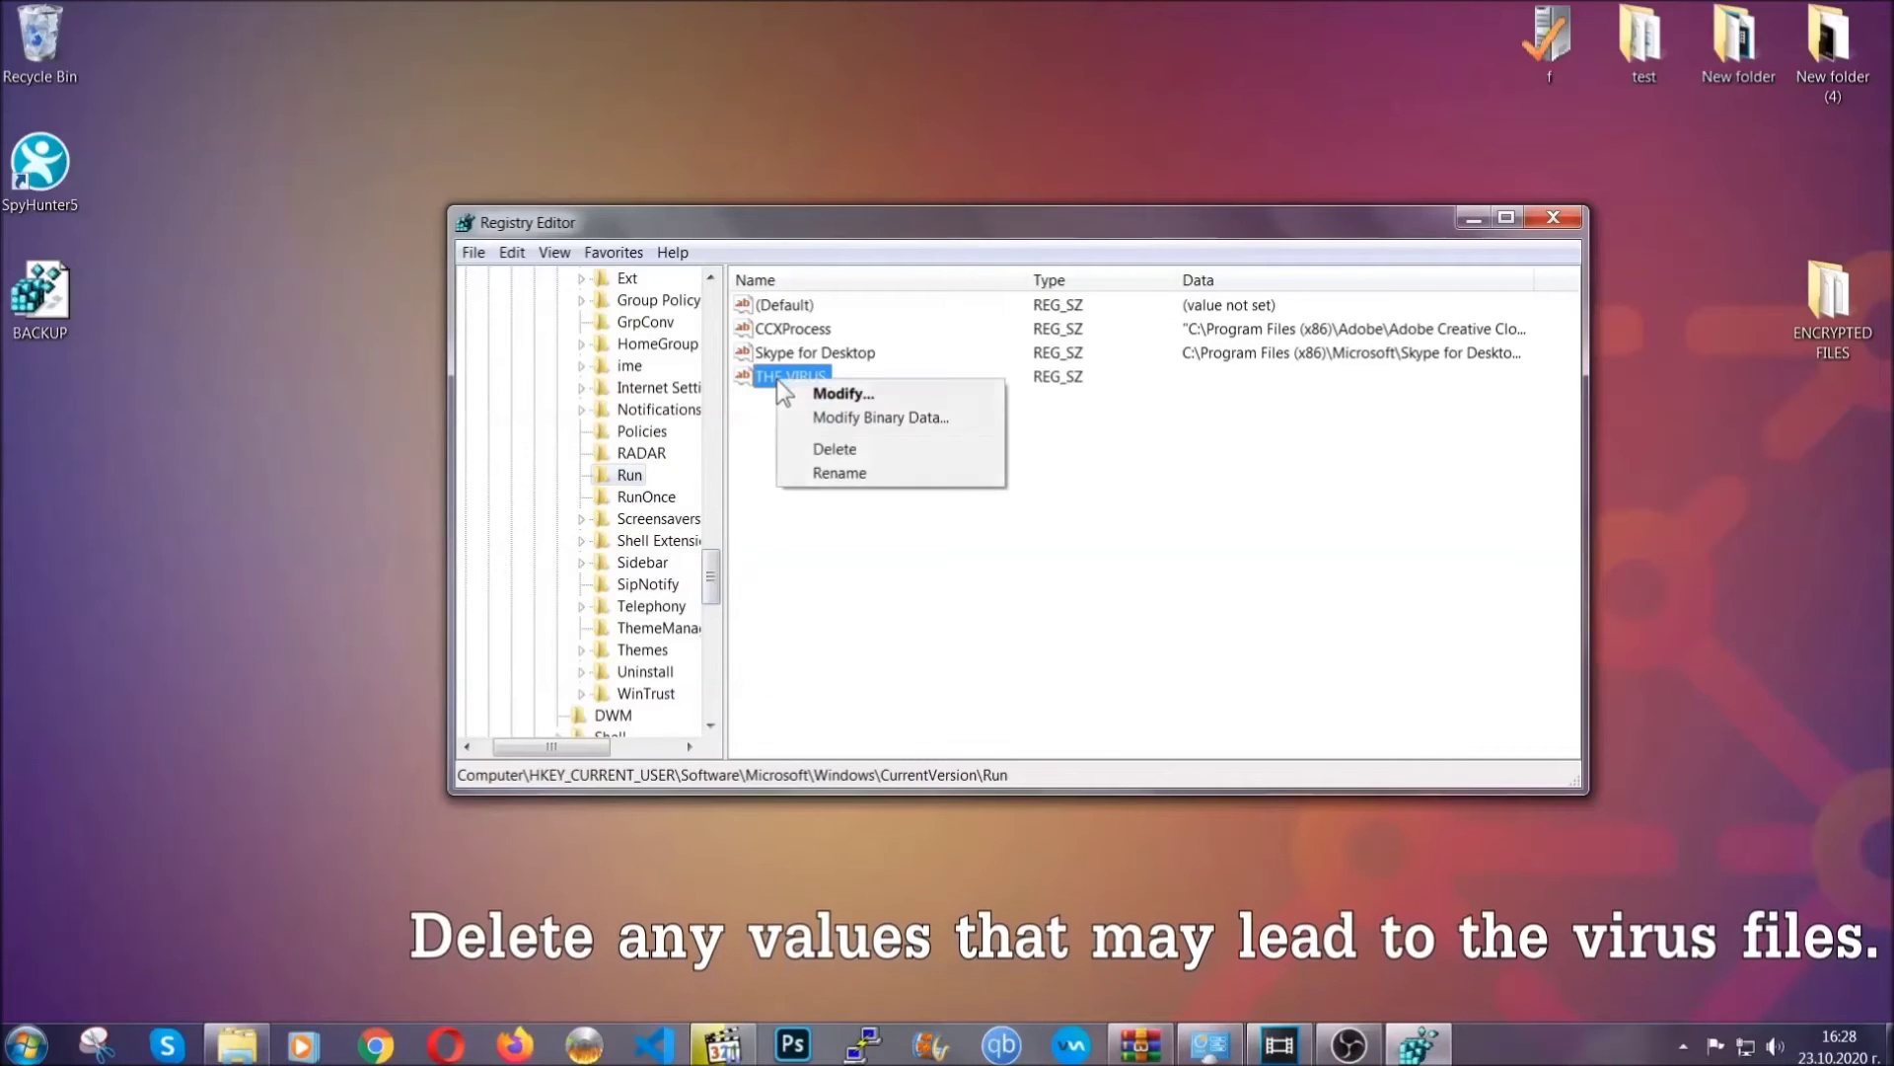
pyautogui.click(819, 447)
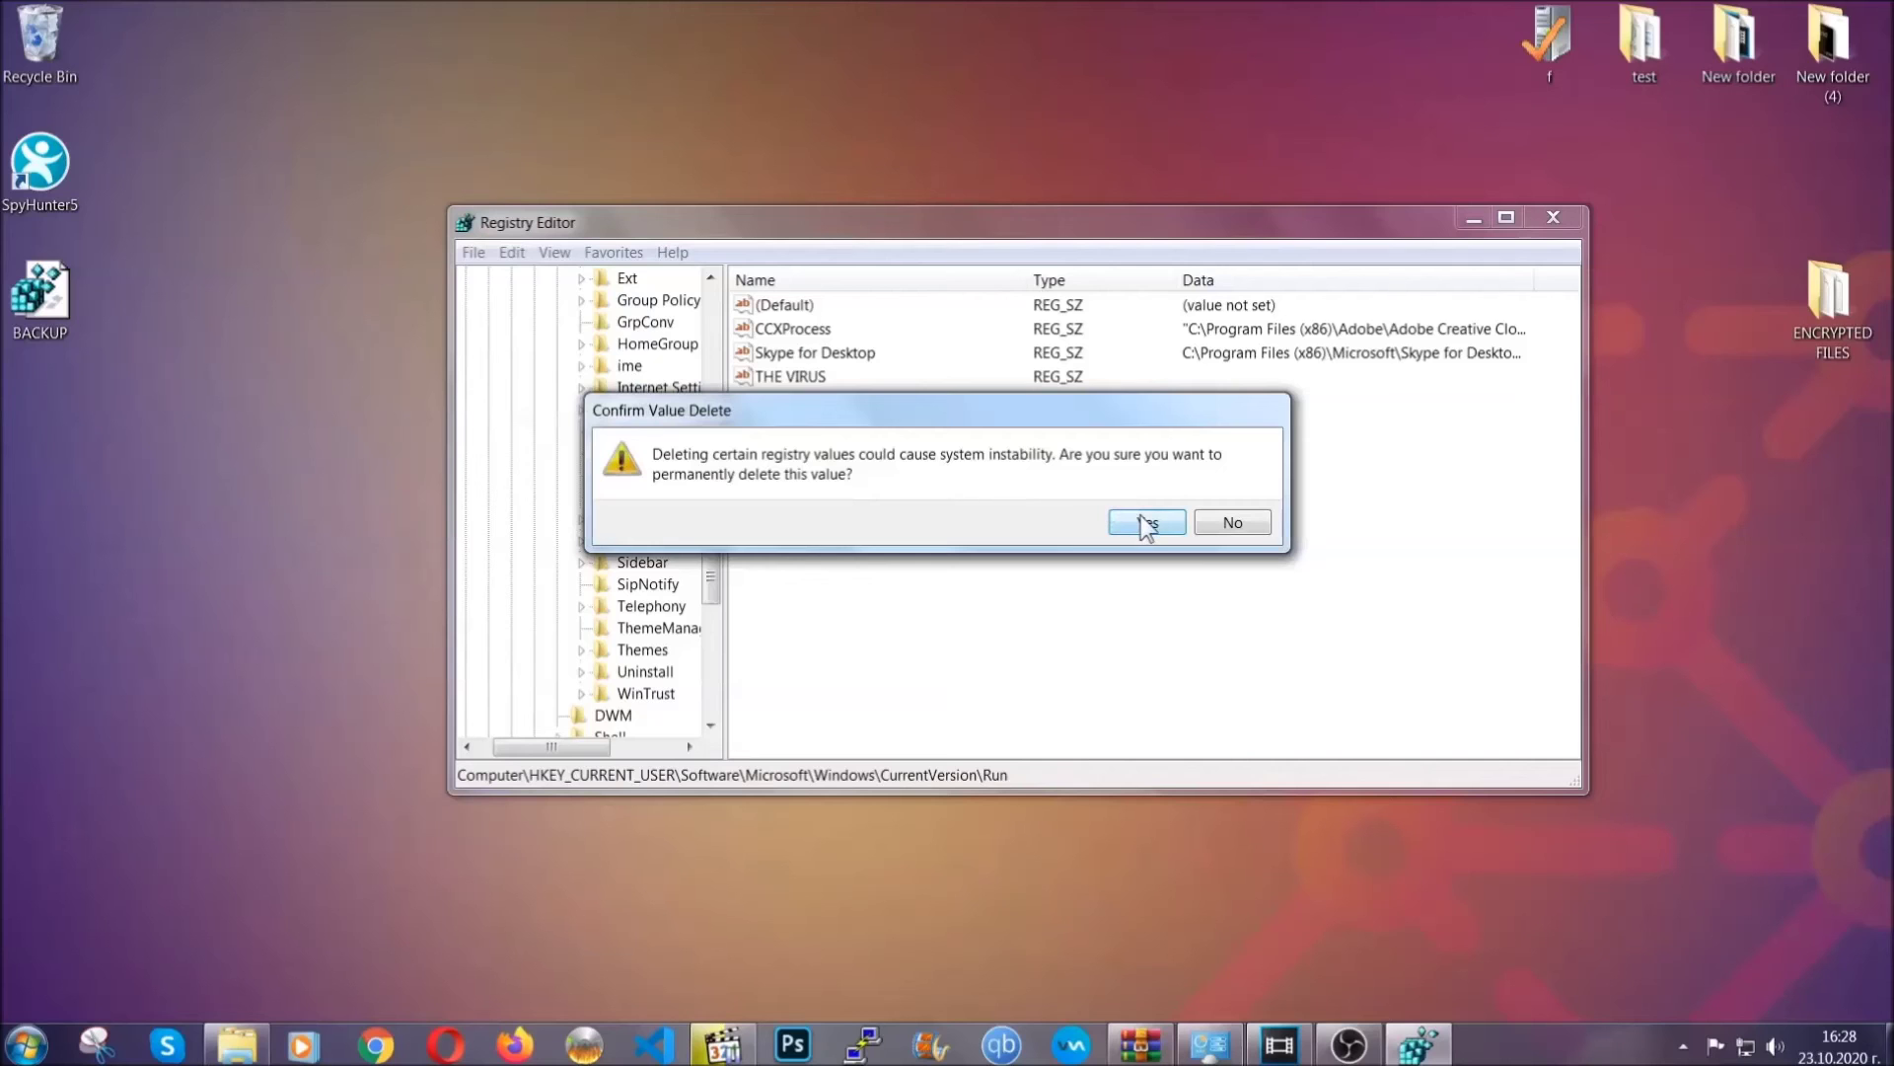
pyautogui.click(1146, 523)
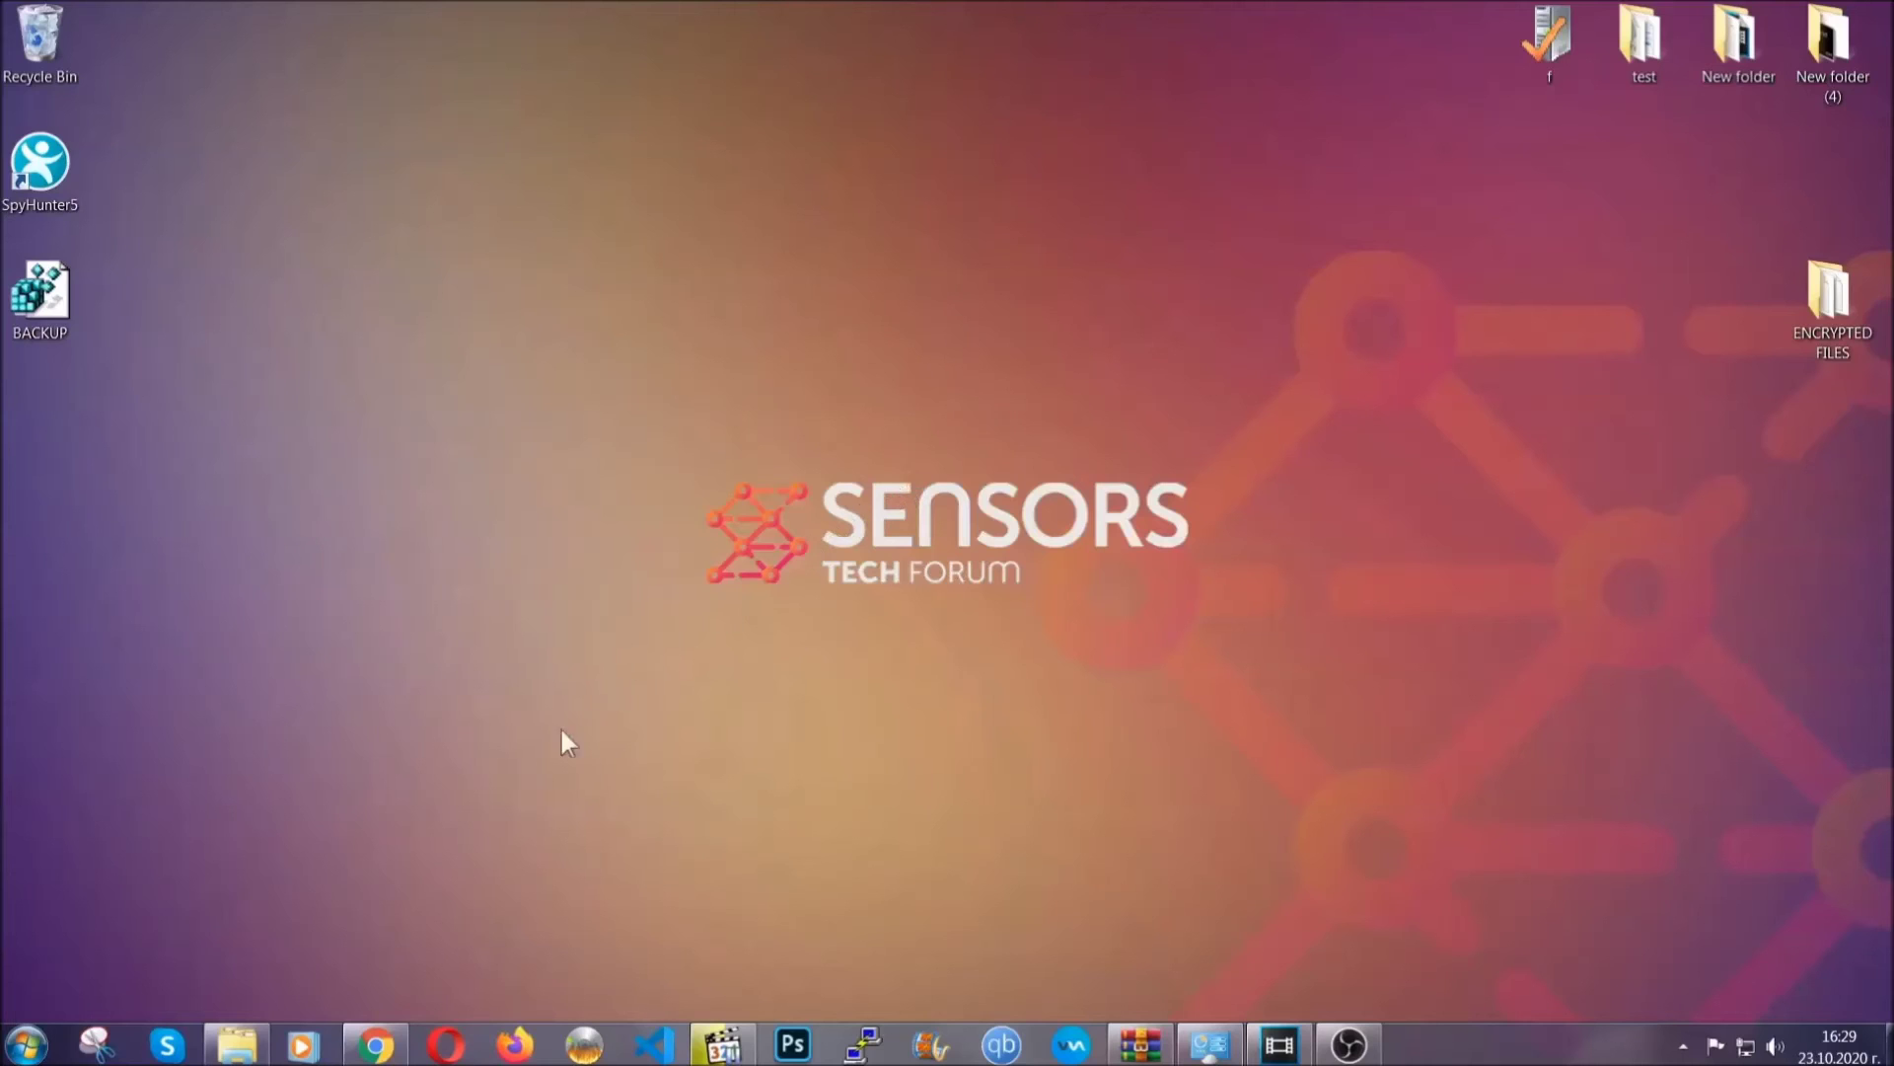
# - Return to the file-recovery article in Chrome and expand Method 2, Restore Data via Windows Backup
pyautogui.click(375, 1046)
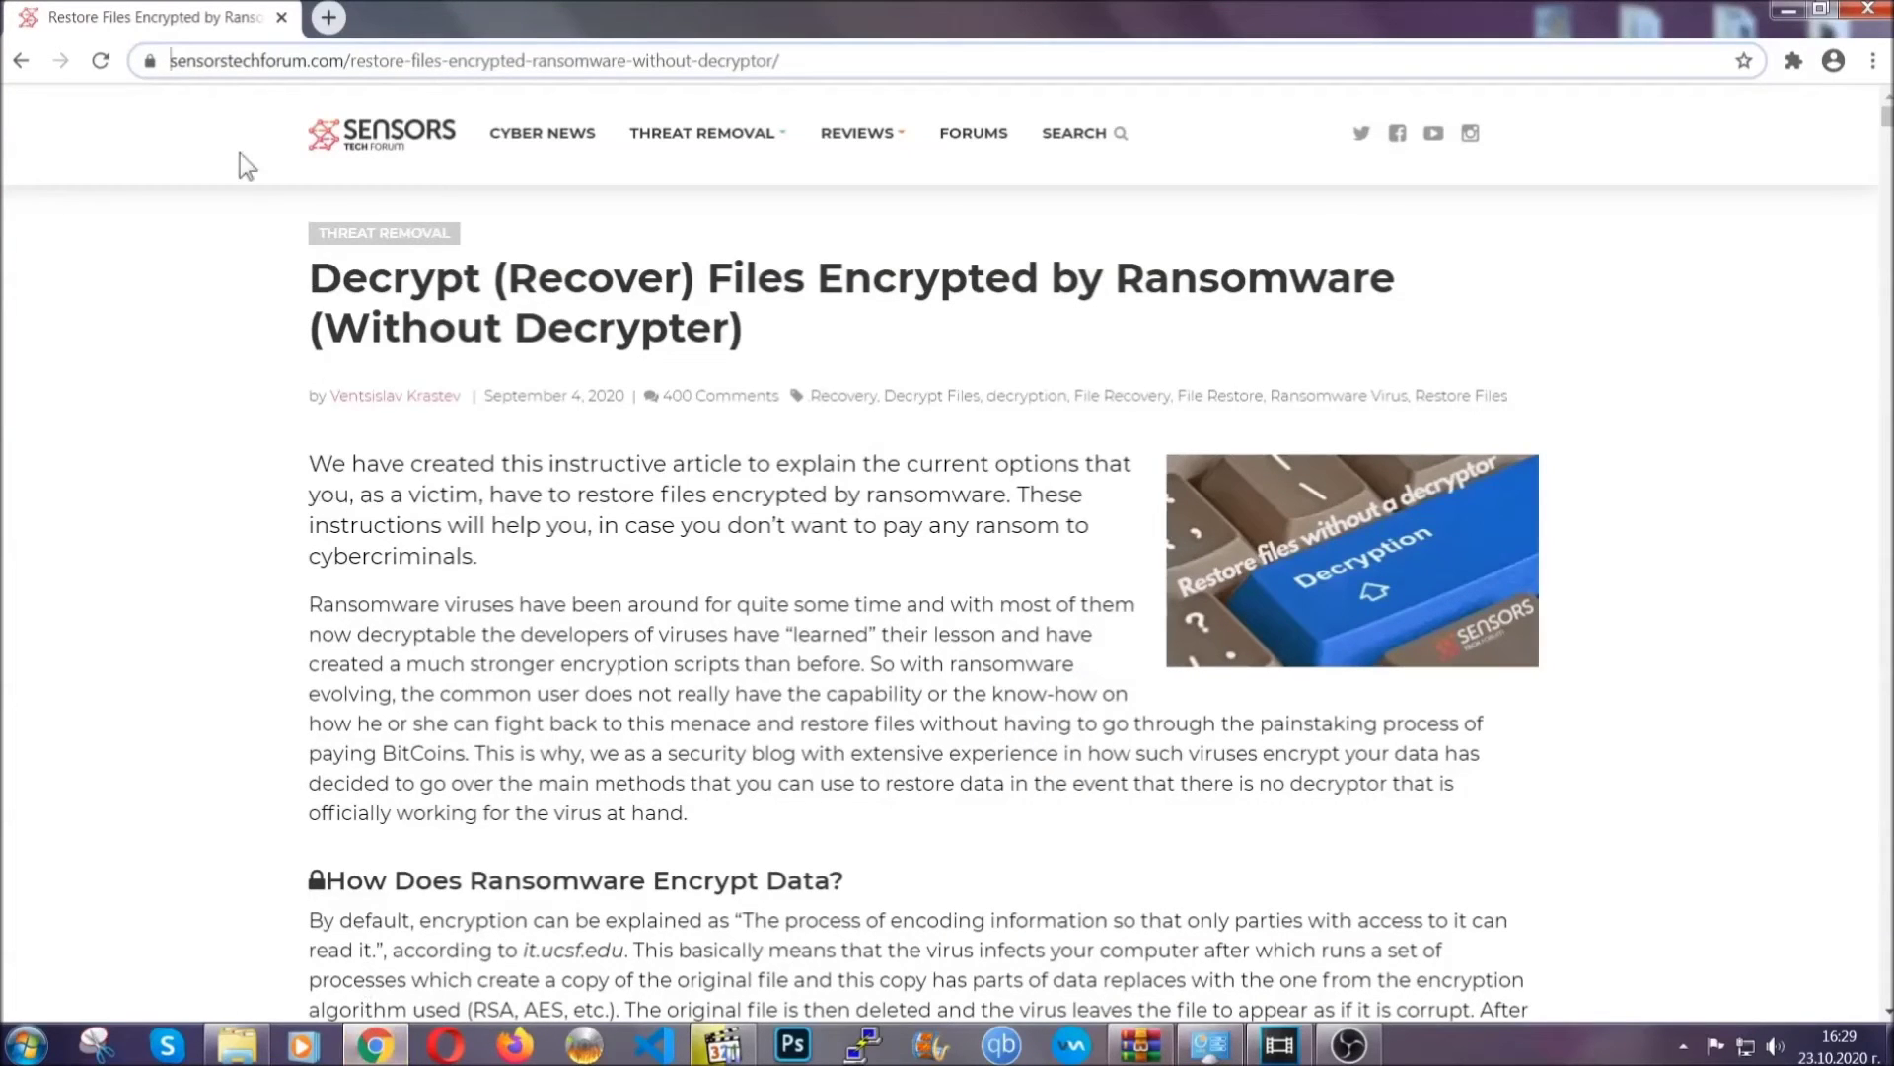
pyautogui.moveTo(170, 60); pyautogui.dragTo(854, 70)
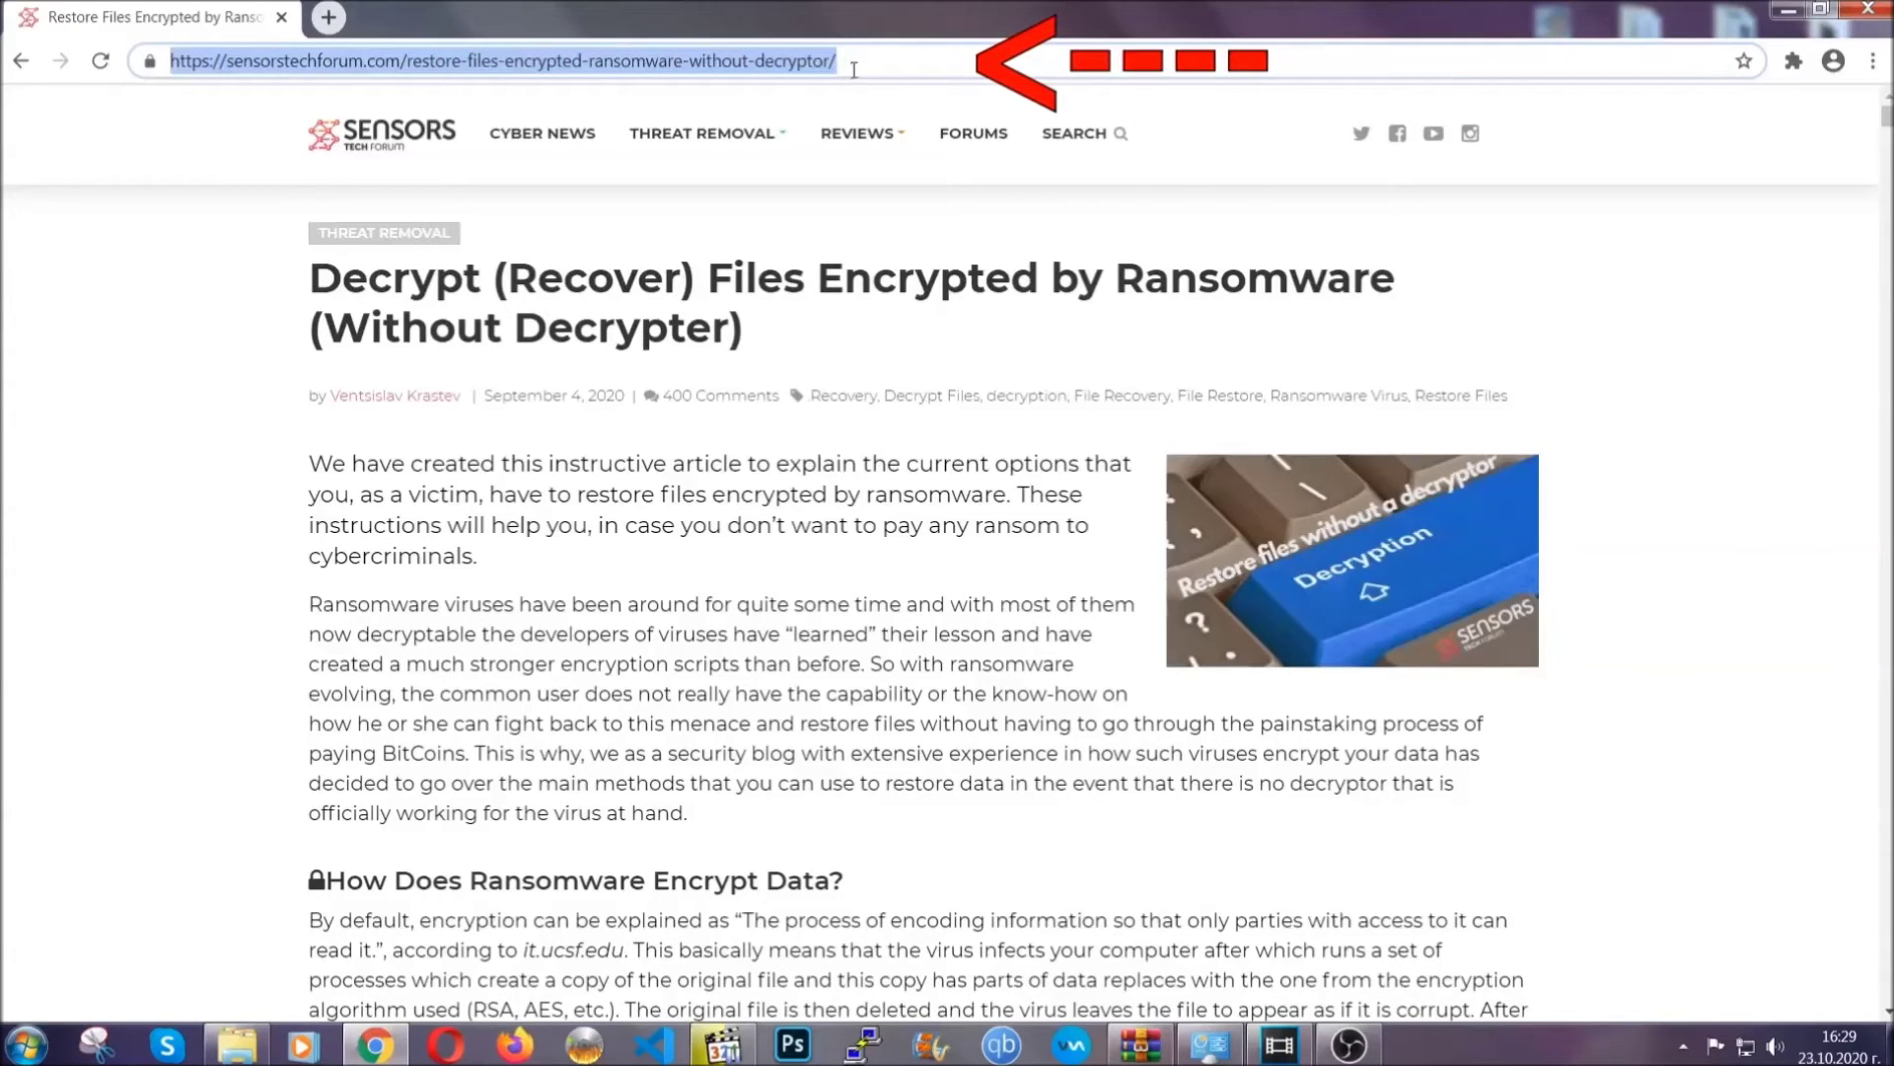
pyautogui.moveTo(858, 133)
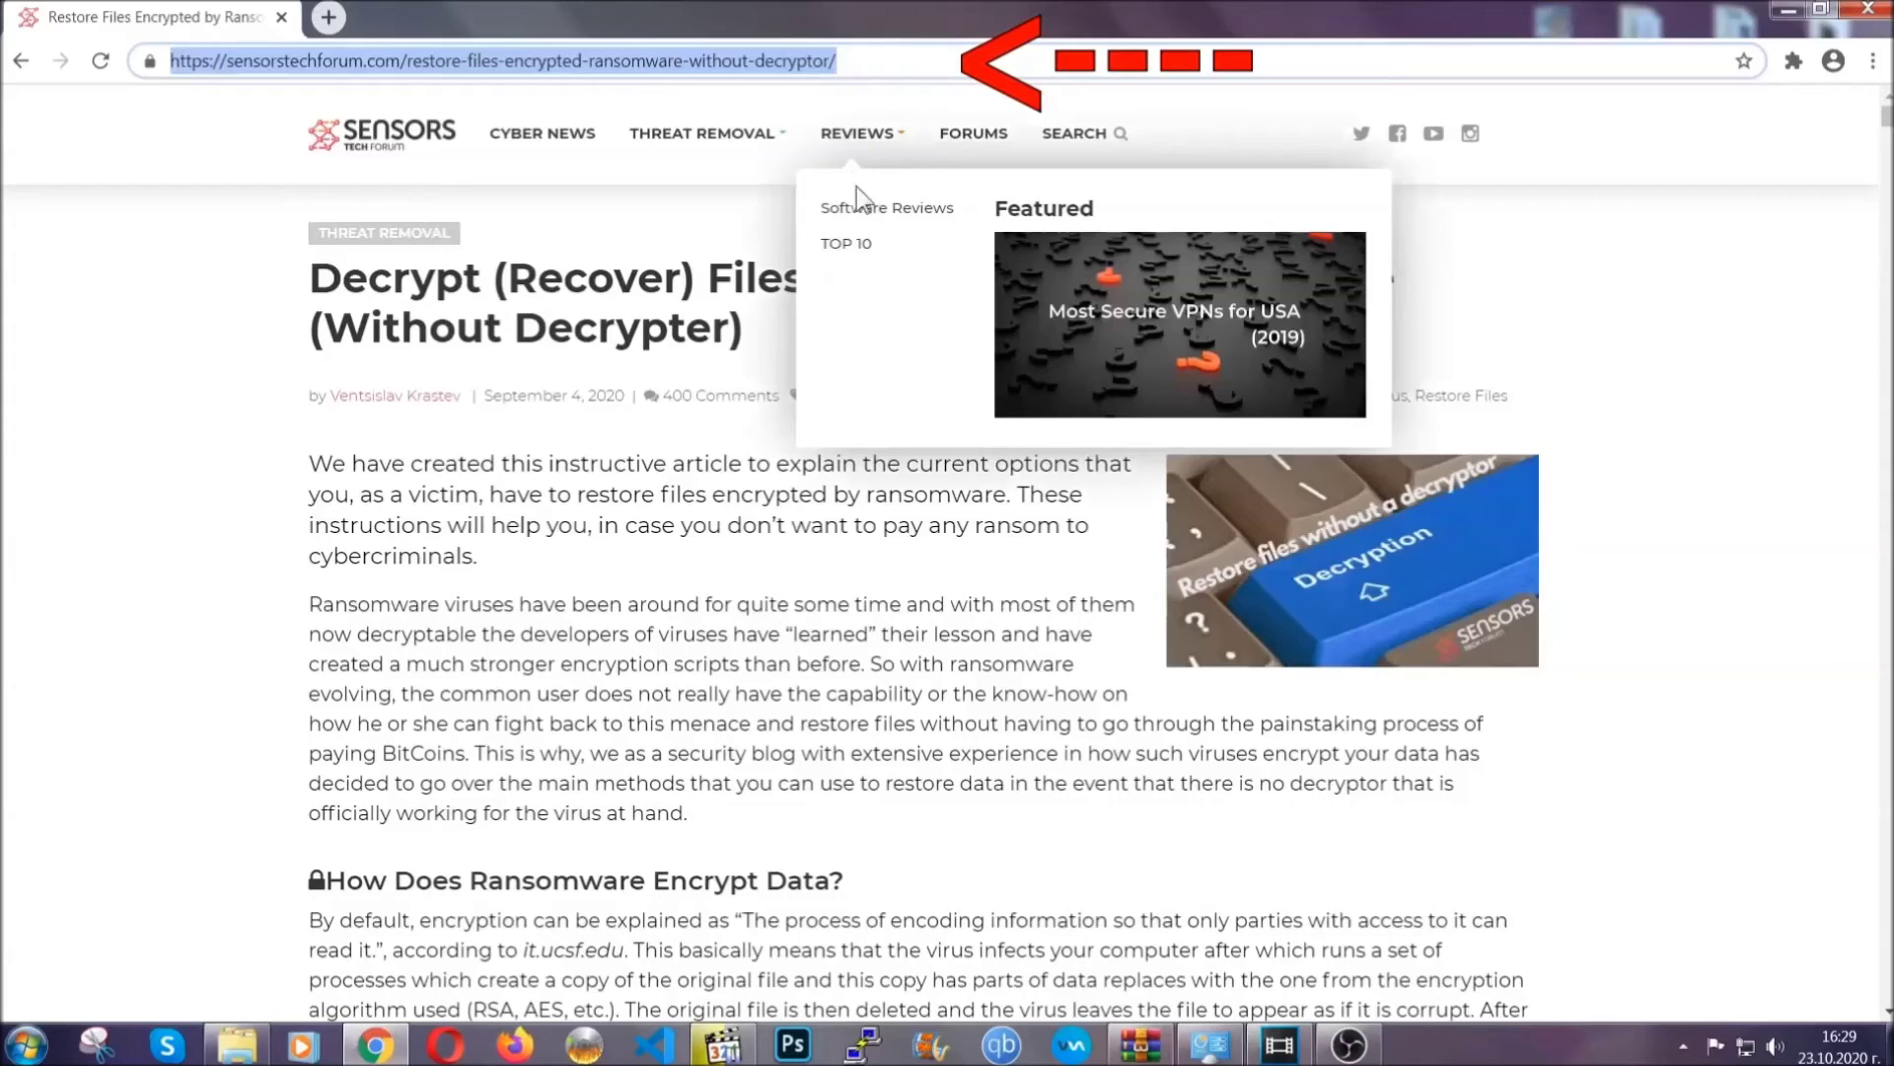
pyautogui.scroll(-5, 974, 538)
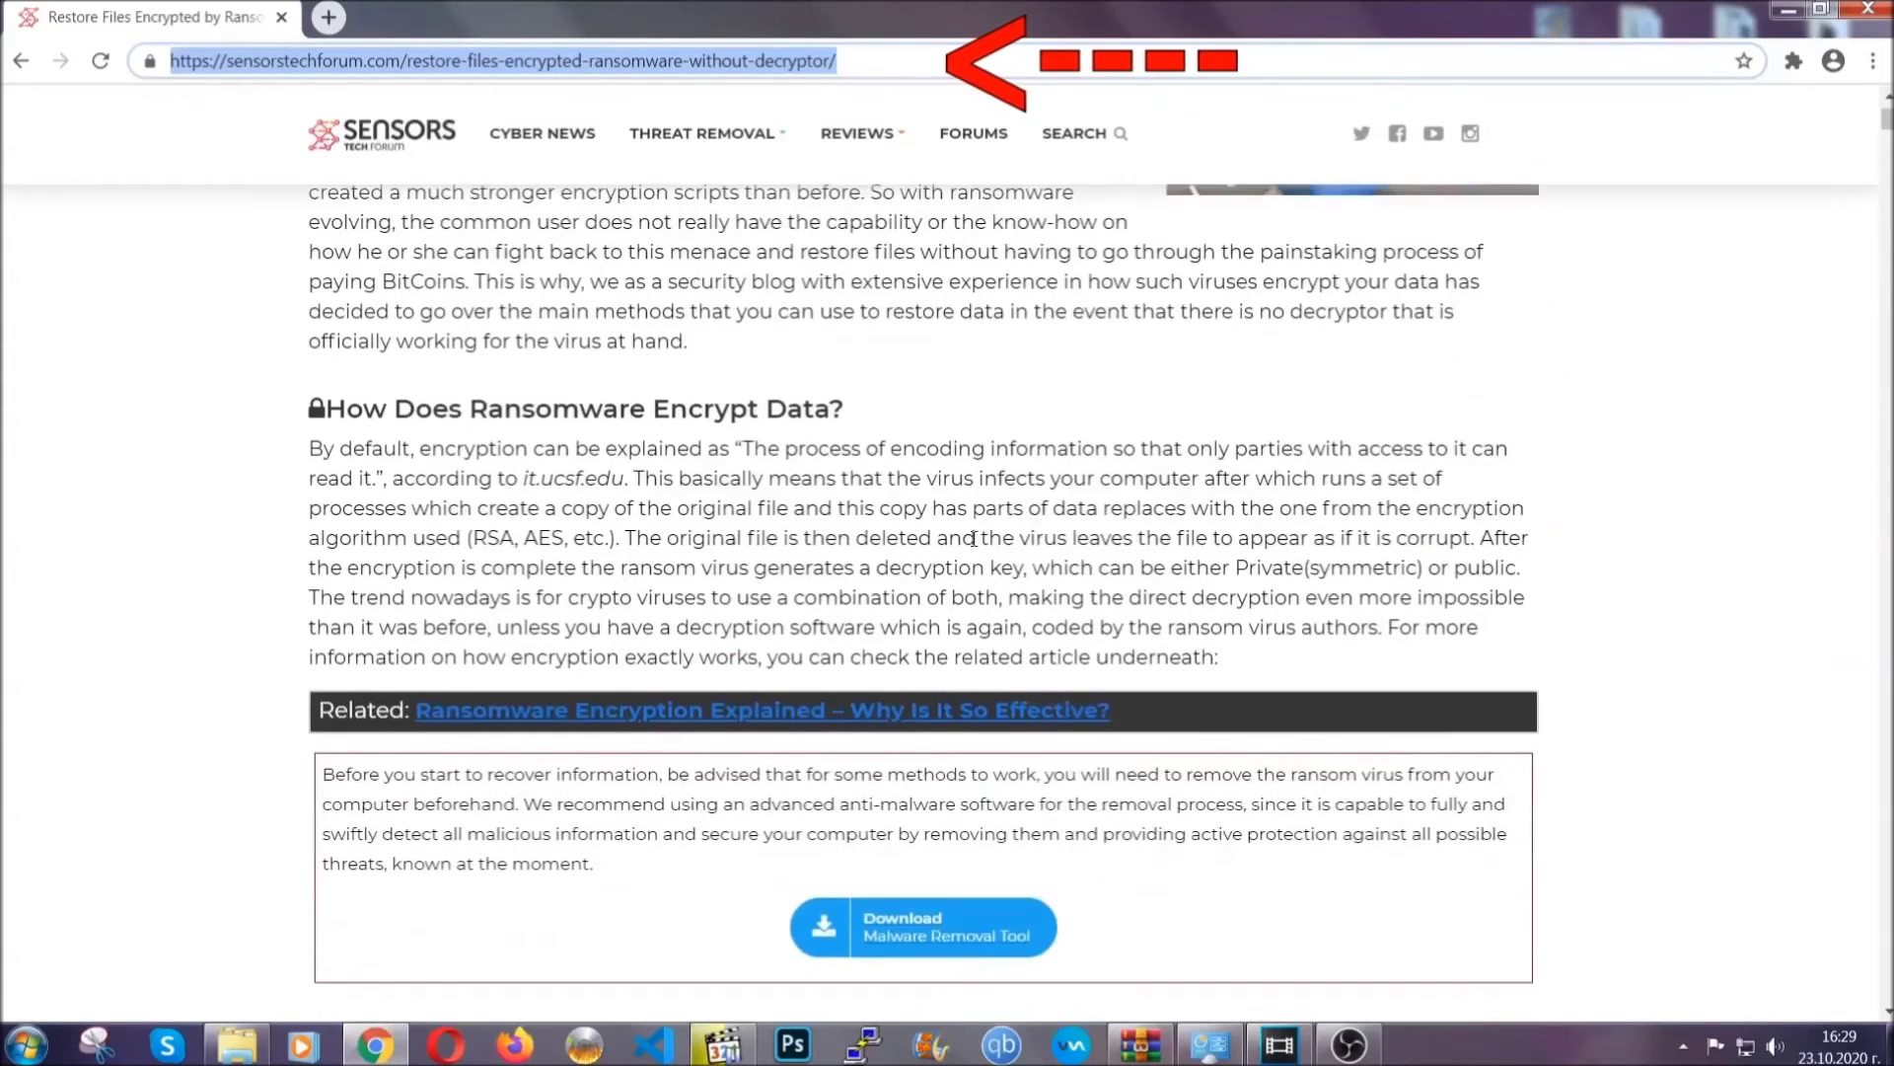
pyautogui.scroll(-2, 974, 539)
pyautogui.scroll(-2, 973, 539)
pyautogui.scroll(-2, 973, 539)
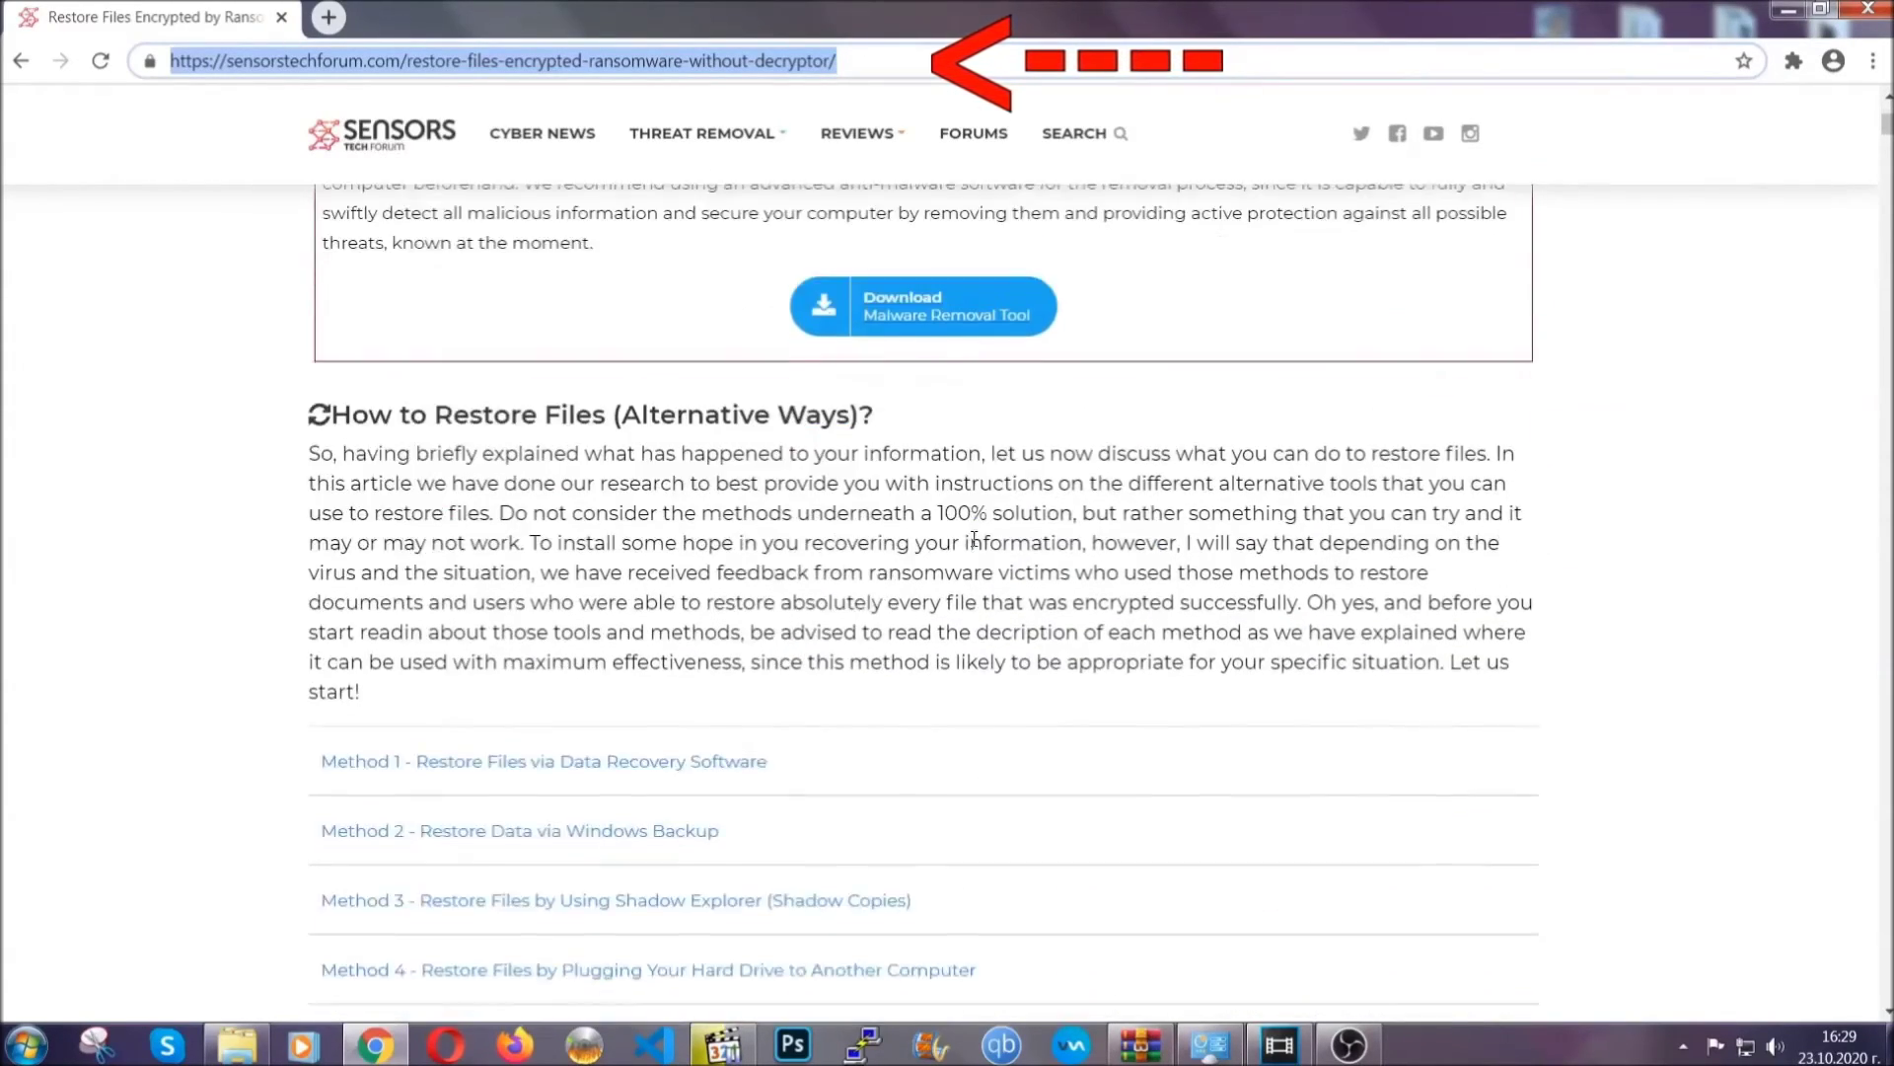
pyautogui.scroll(-1, 917, 538)
pyautogui.scroll(-1, 977, 545)
pyautogui.scroll(-1, 908, 553)
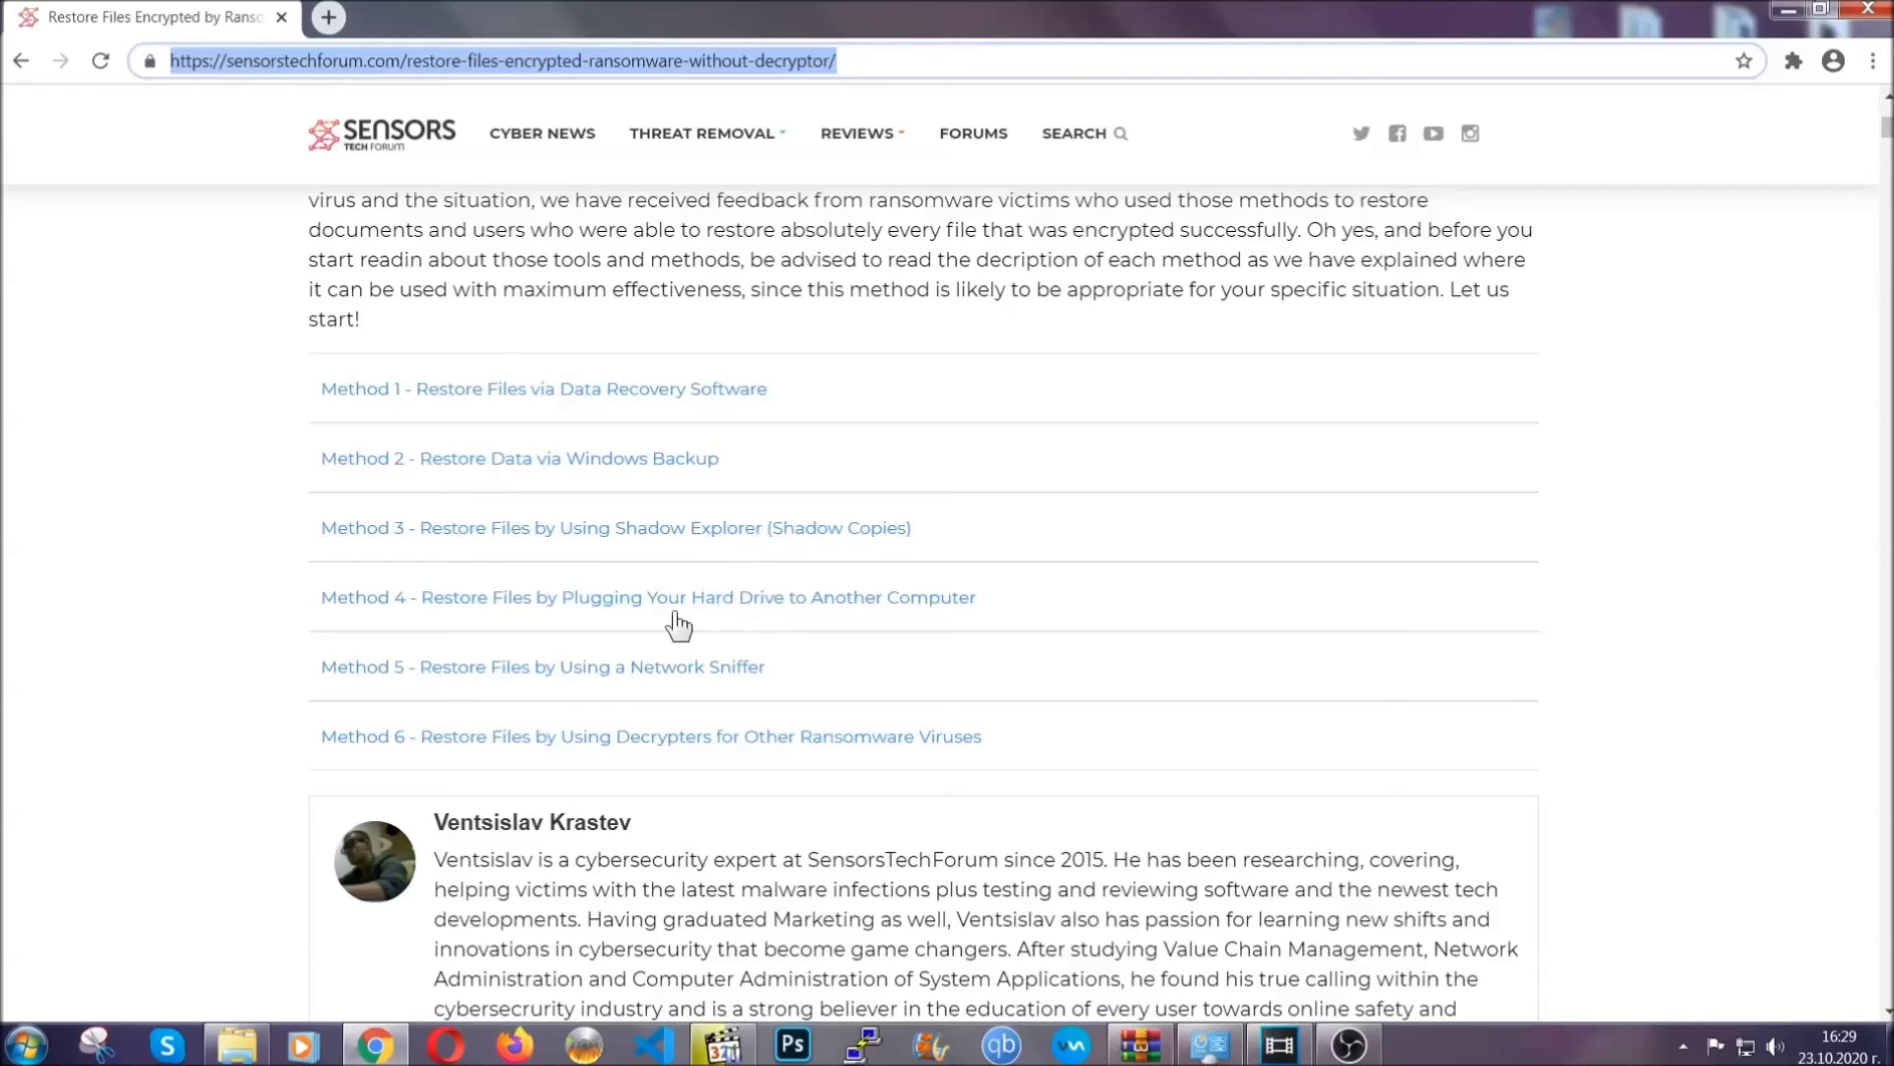
pyautogui.click(590, 457)
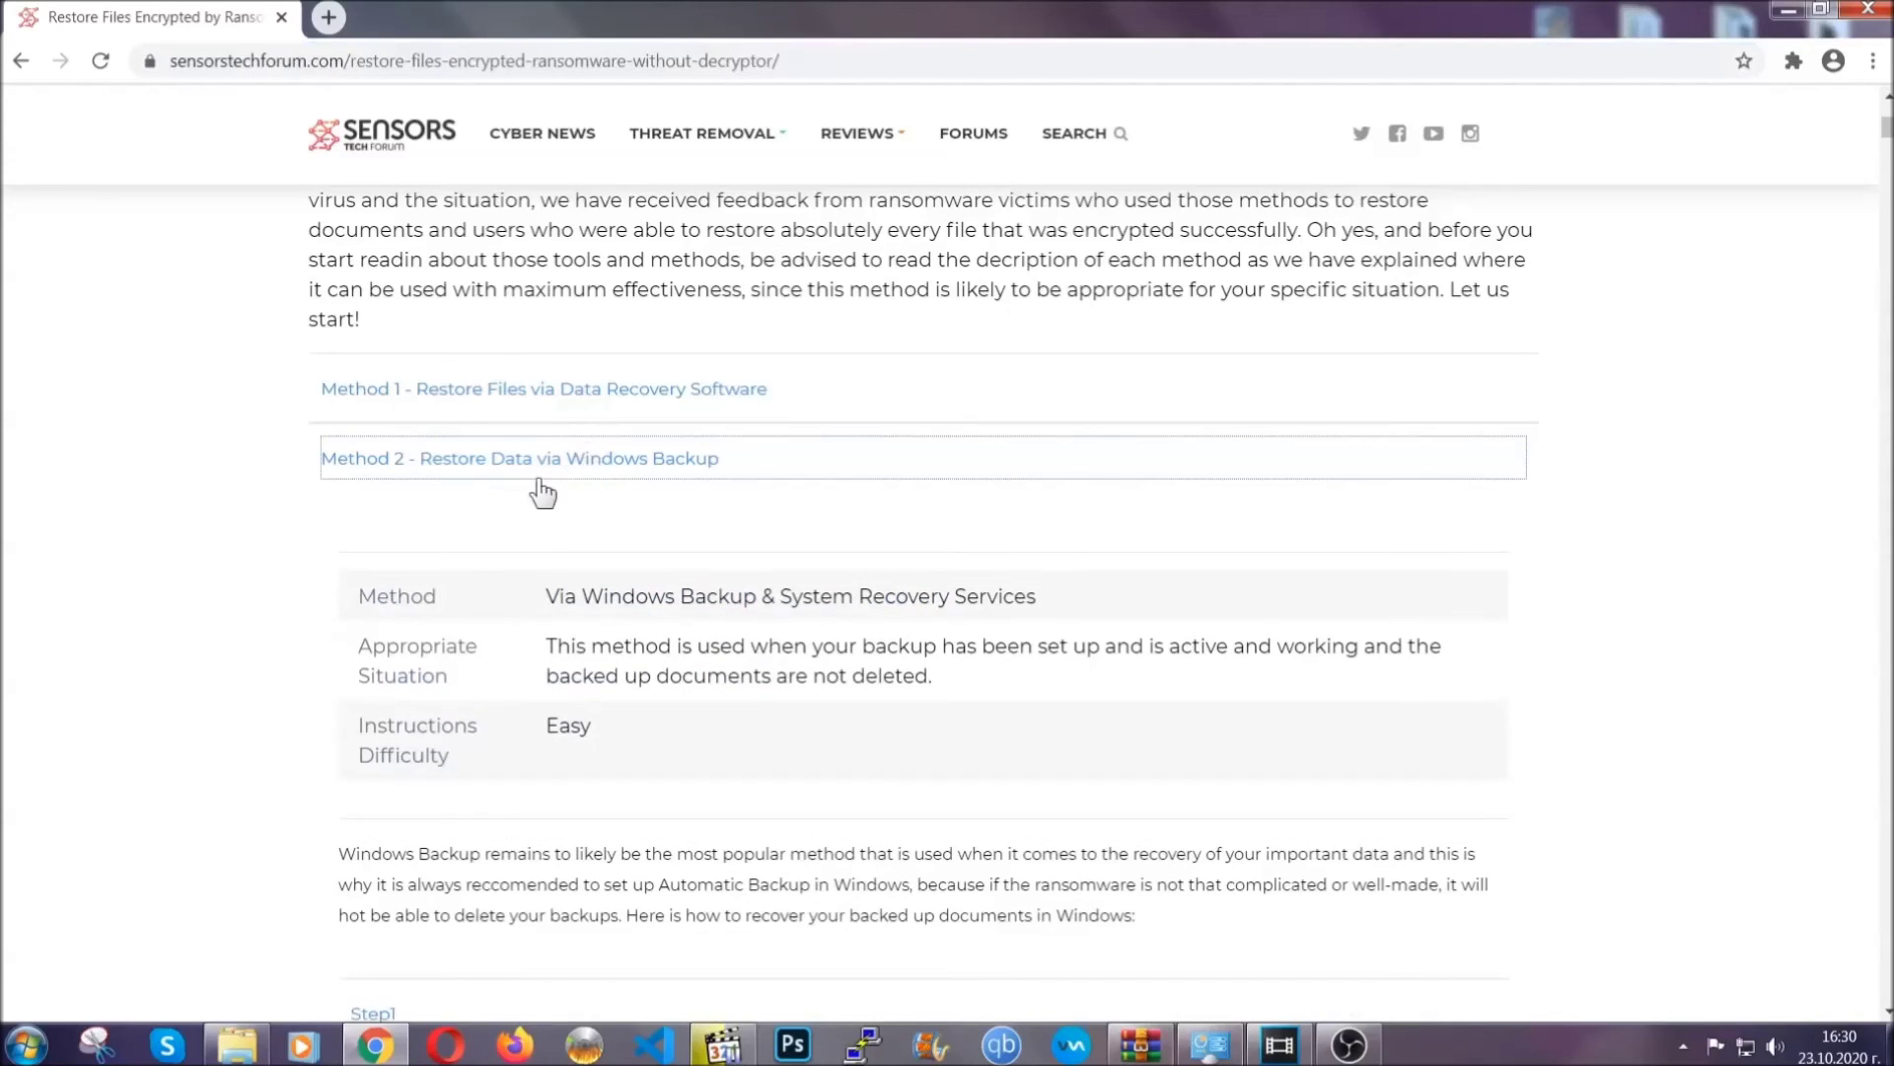
# - Expand Step1, Step2 and Step3 of the Windows Backup method
pyautogui.moveTo(548, 584); pyautogui.dragTo(666, 736)
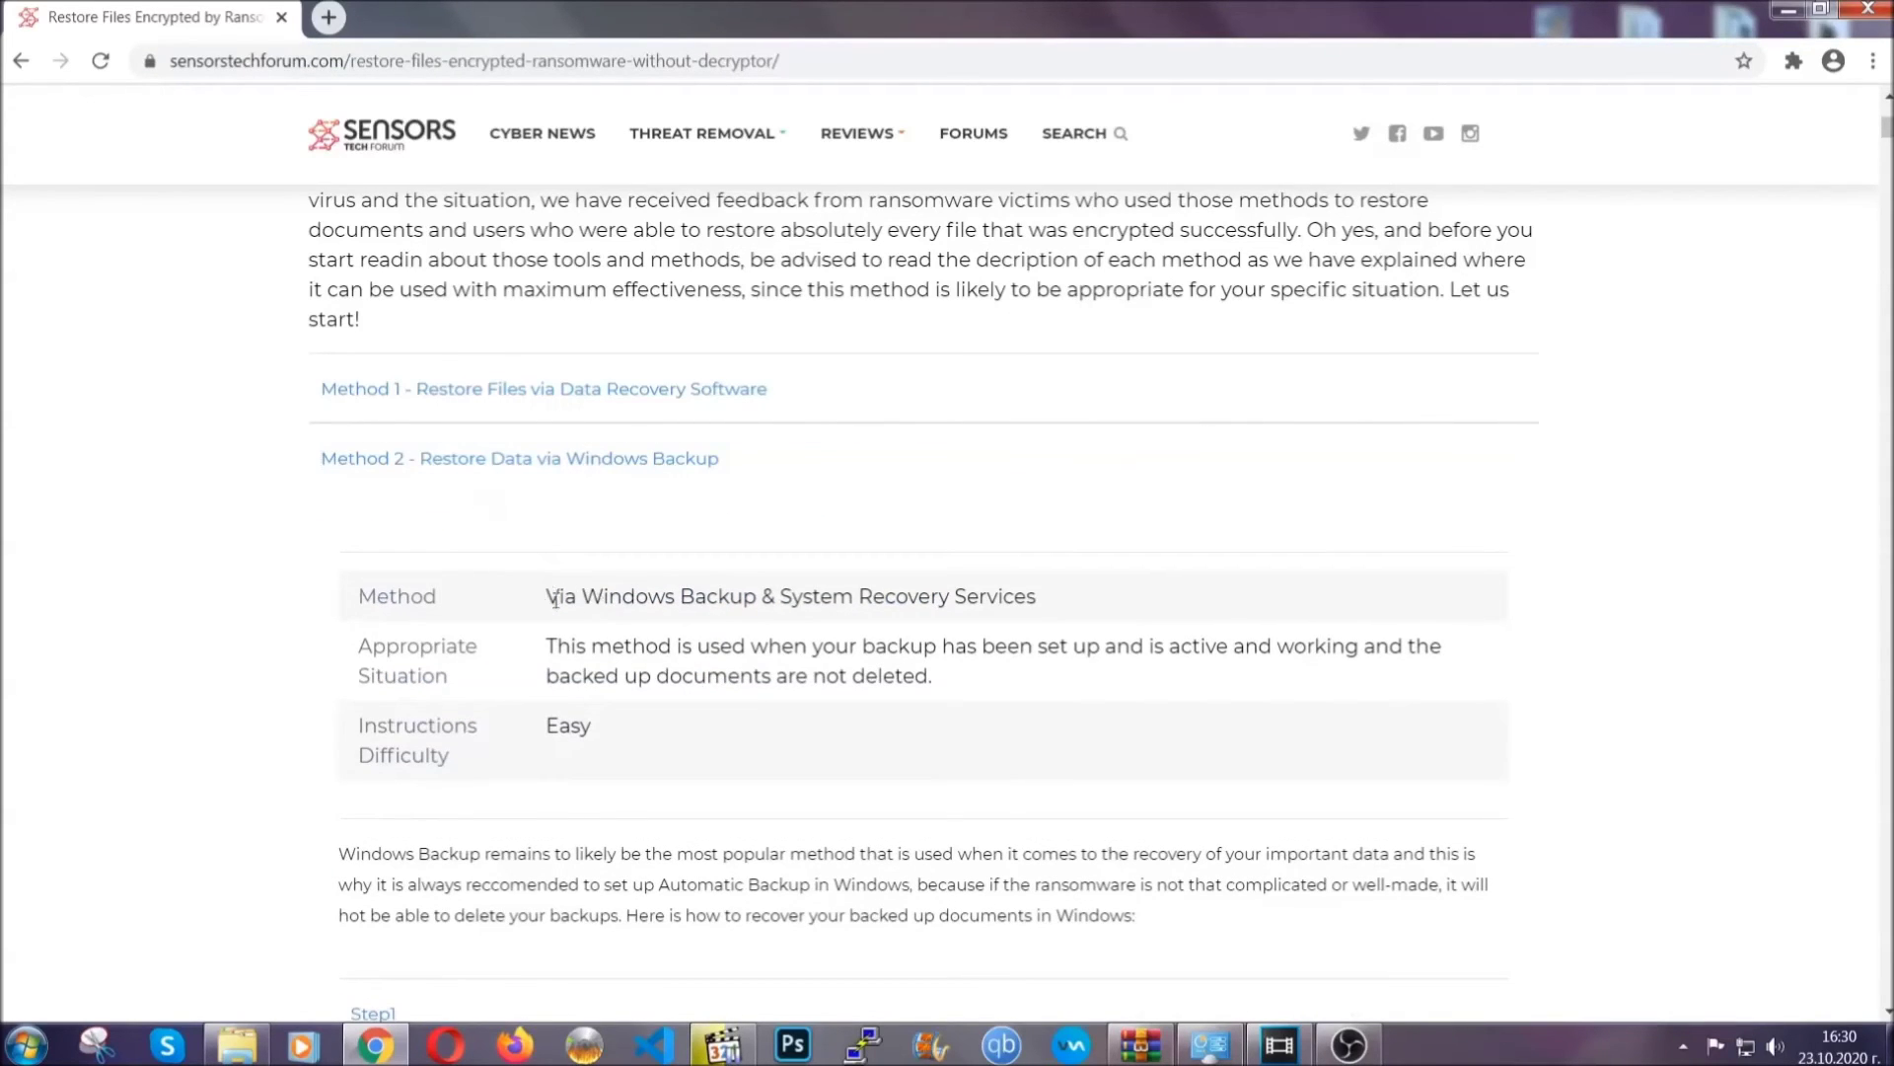
pyautogui.click(671, 742)
pyautogui.scroll(-4, 677, 736)
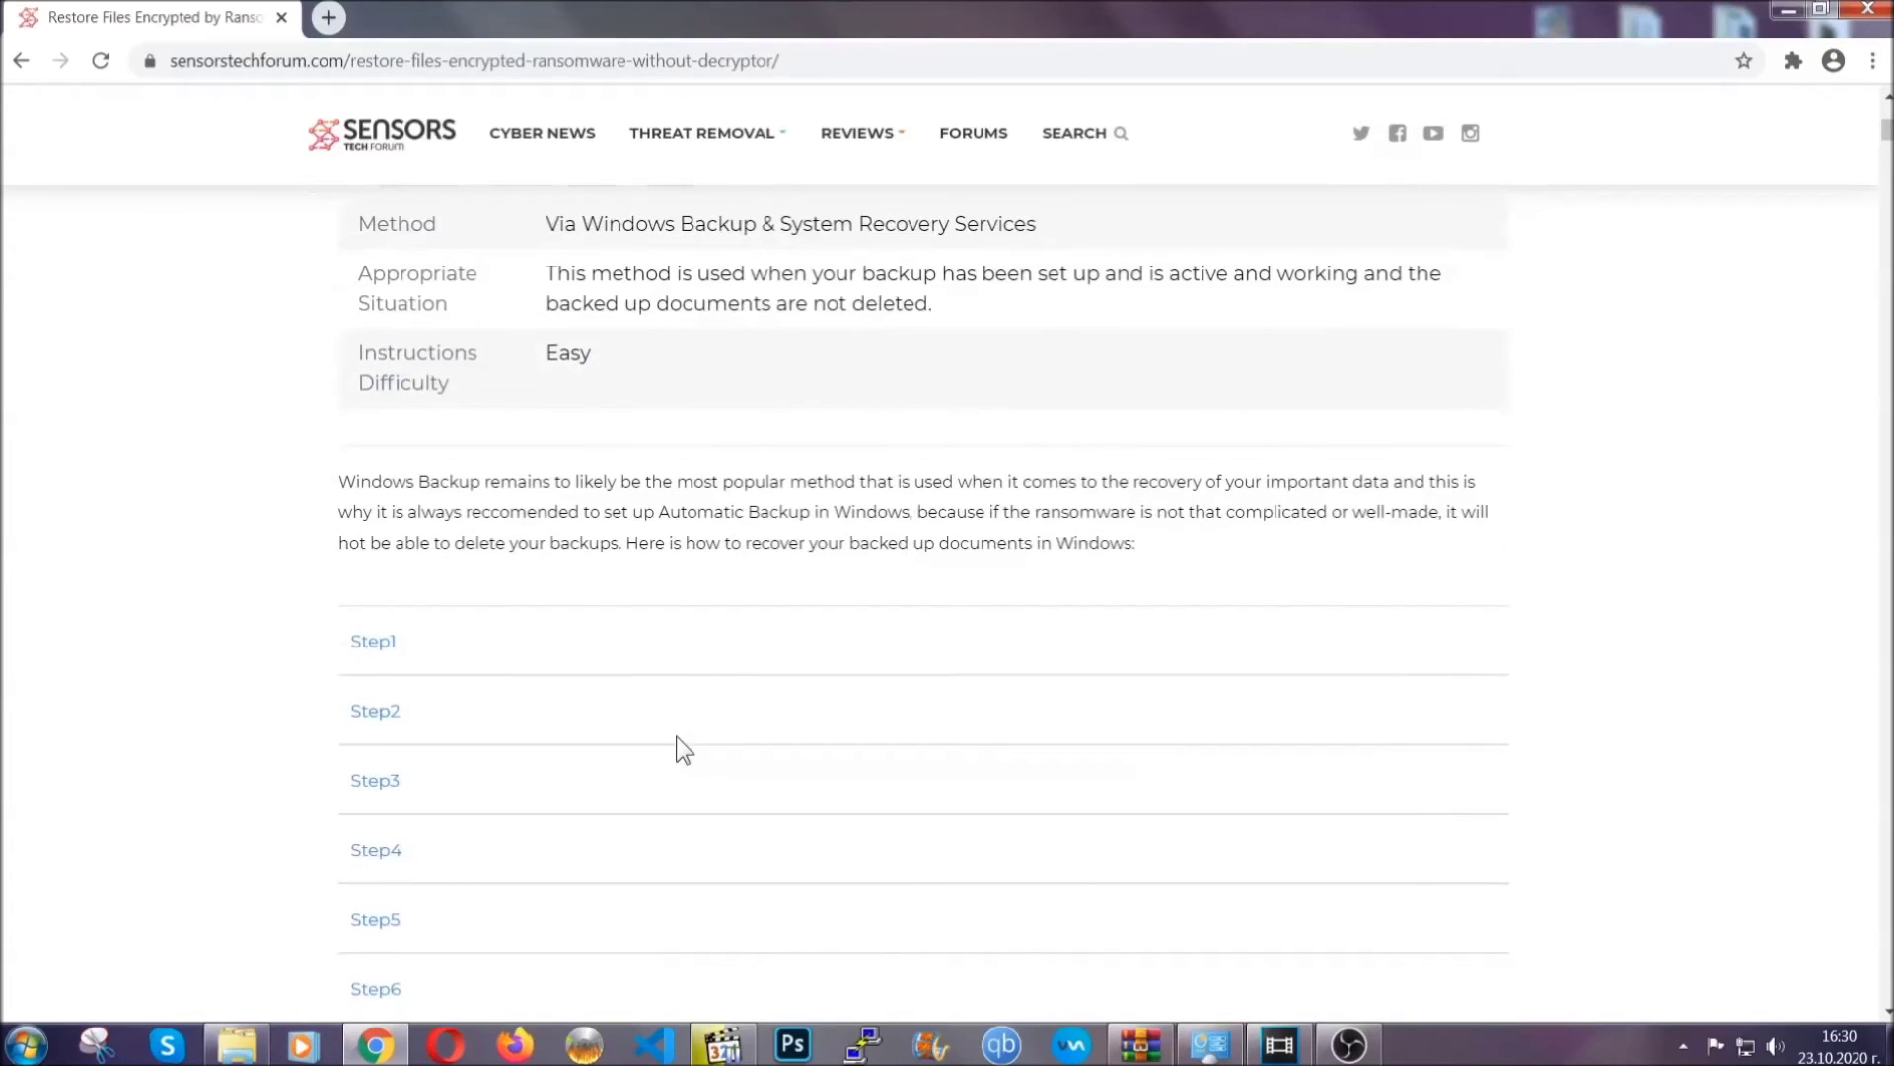
pyautogui.scroll(-1, 677, 736)
pyautogui.click(393, 518)
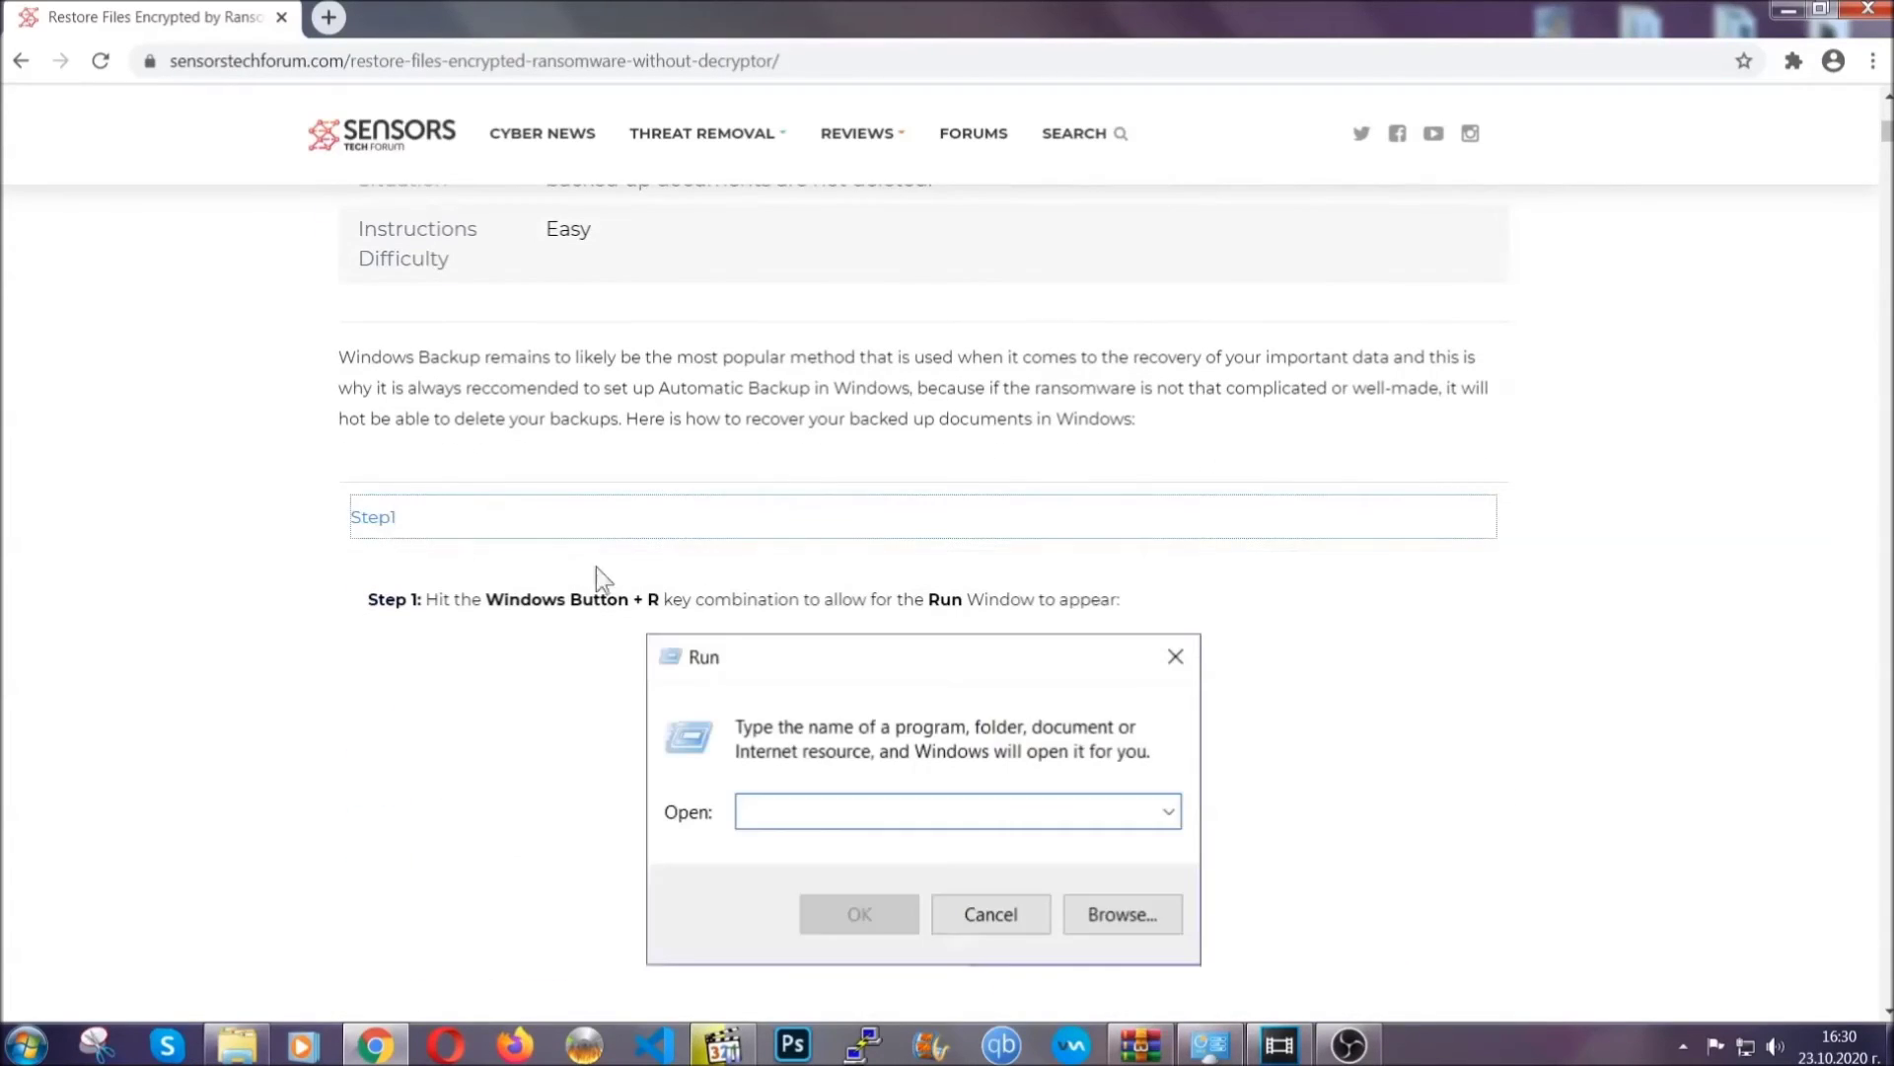
pyautogui.scroll(-3, 886, 614)
pyautogui.scroll(-1, 886, 613)
pyautogui.click(444, 622)
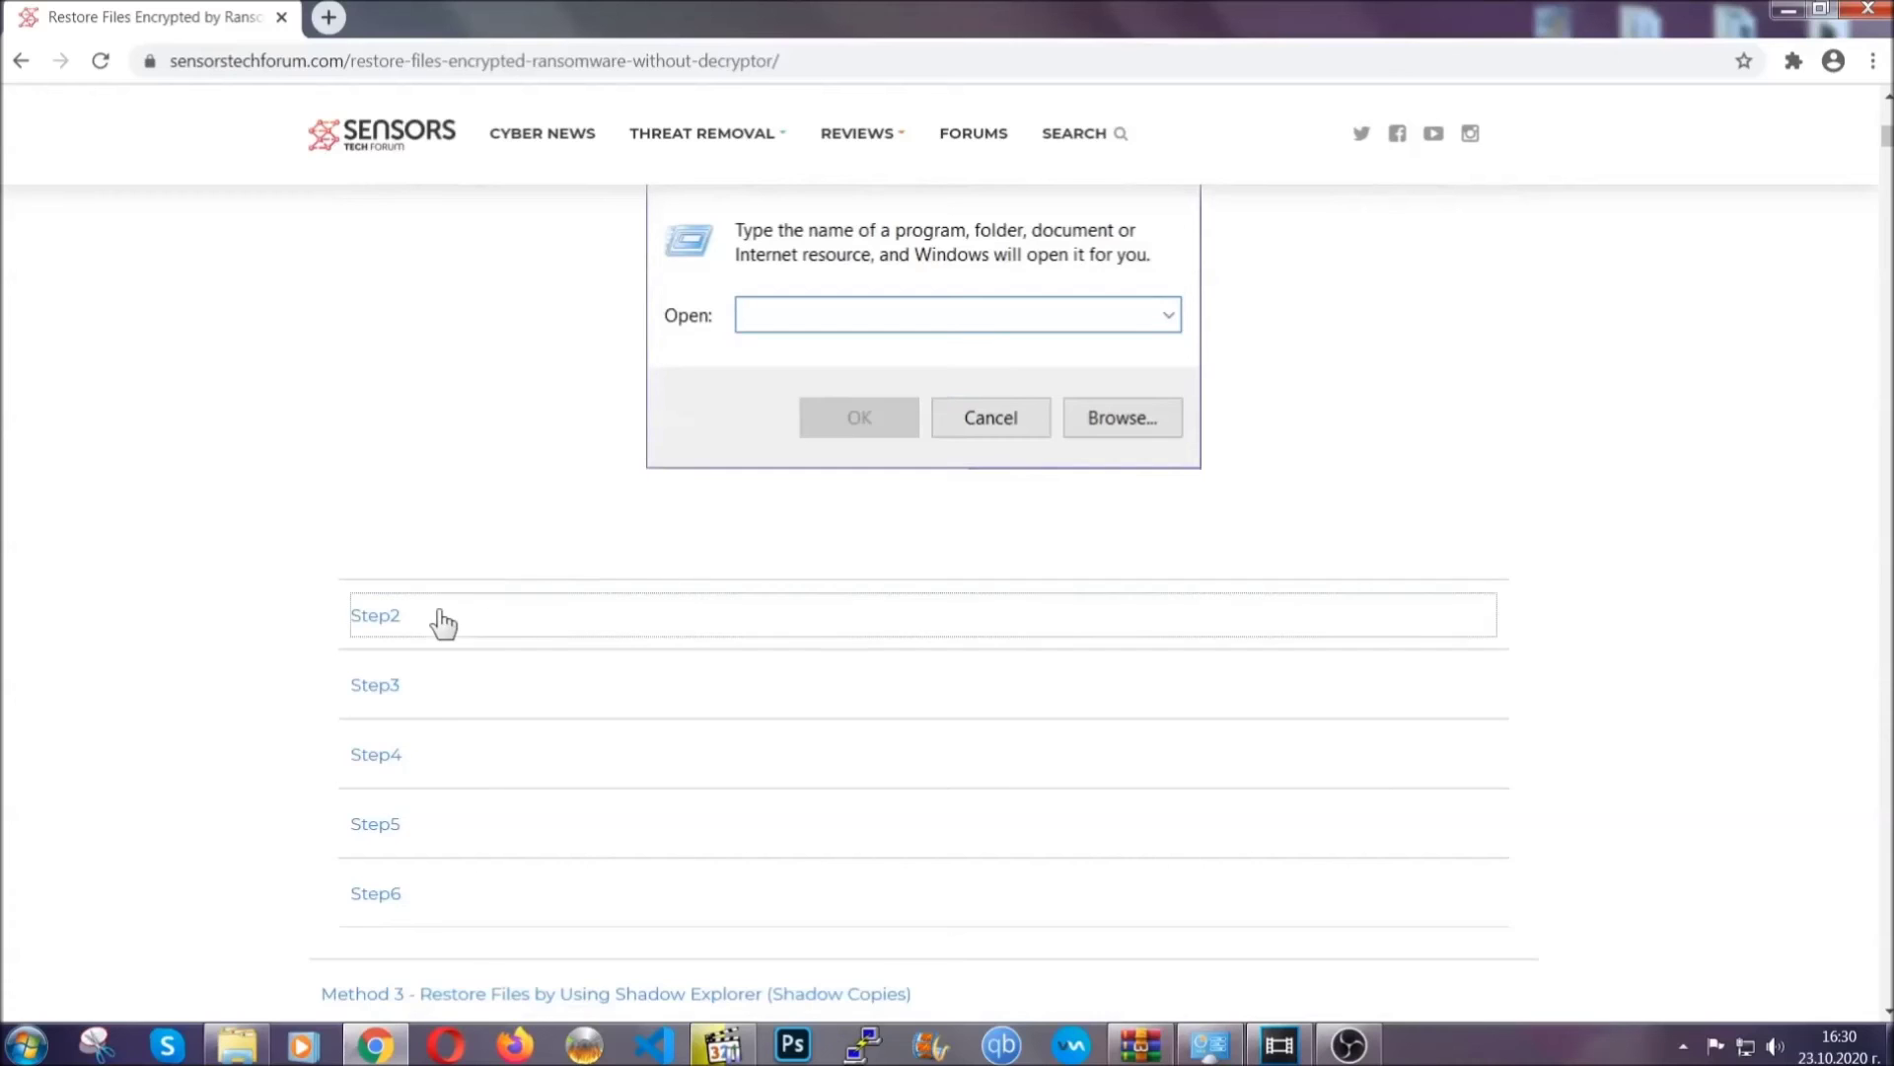
pyautogui.scroll(-3, 849, 623)
pyautogui.scroll(-1, 789, 649)
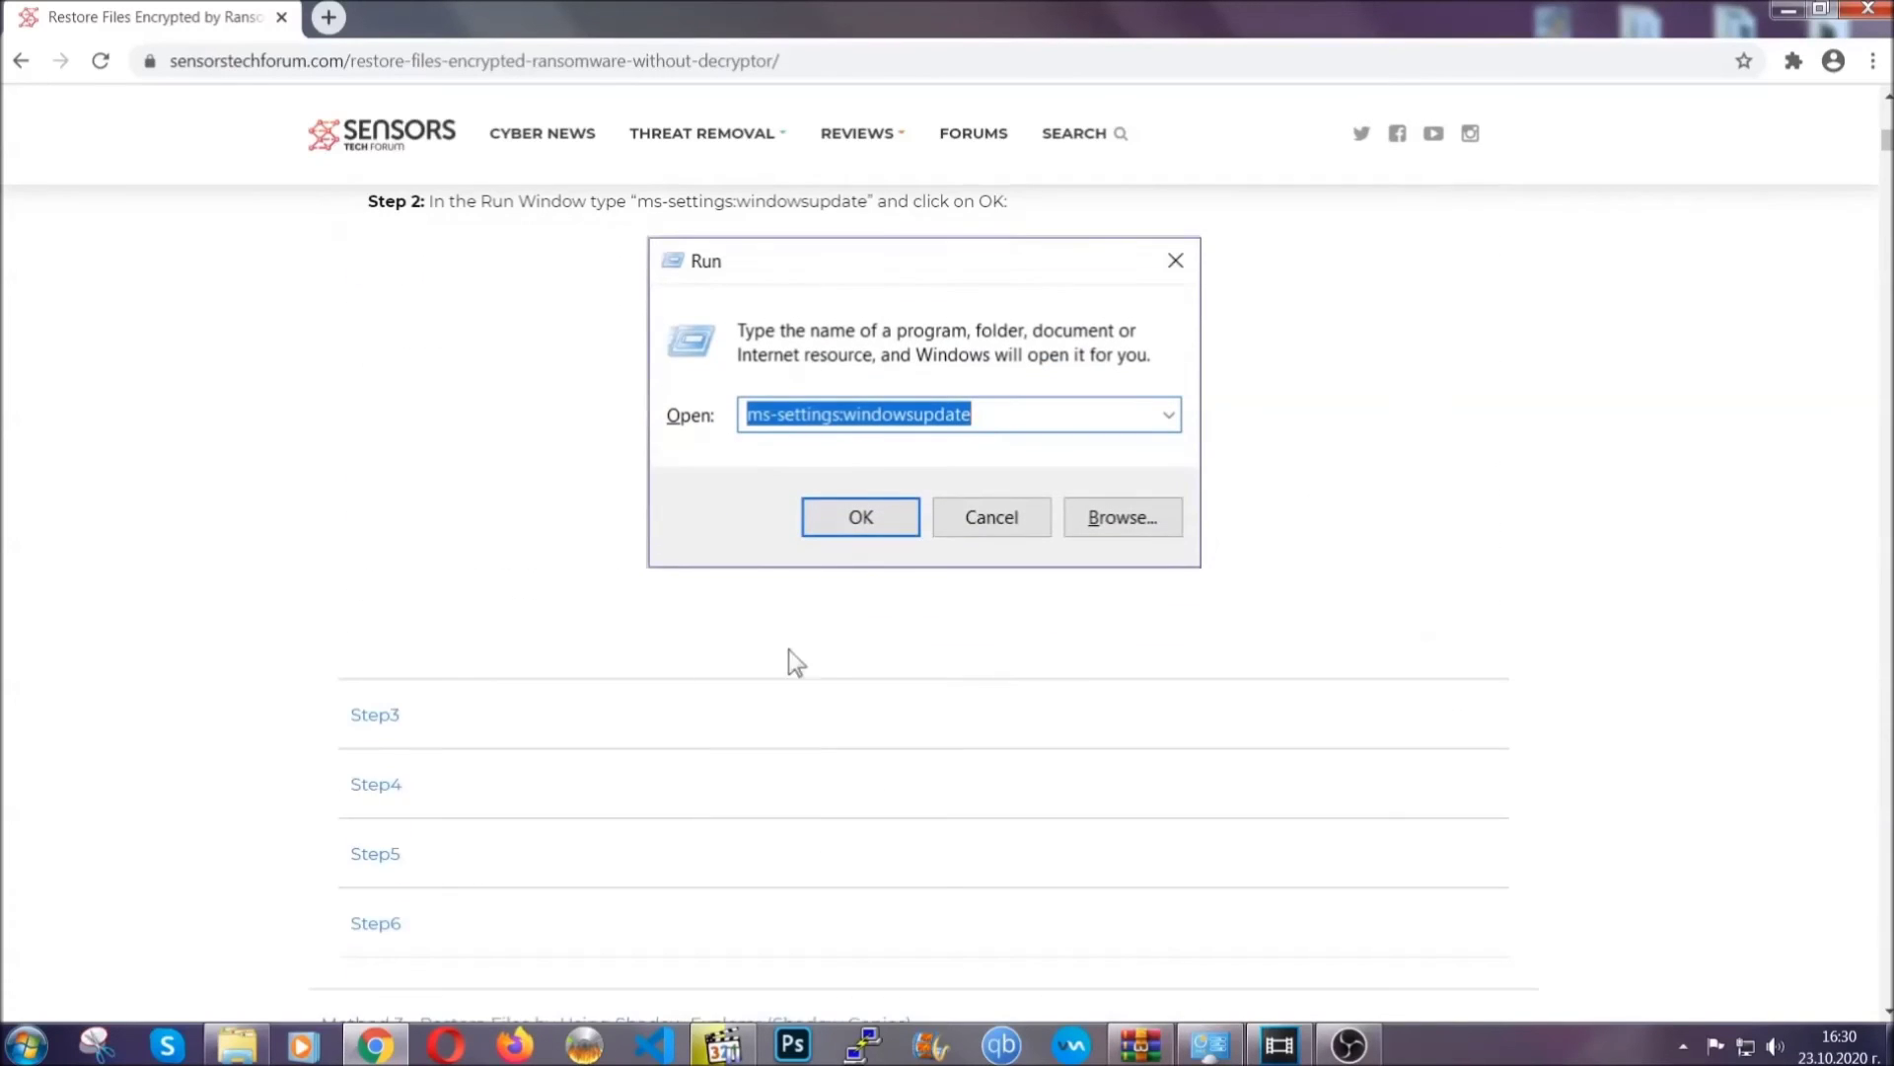
pyautogui.click(556, 712)
# - Scroll through the expanded steps, then minimize Chrome to reveal the desktop
pyautogui.scroll(-1, 838, 677)
pyautogui.scroll(-3, 837, 677)
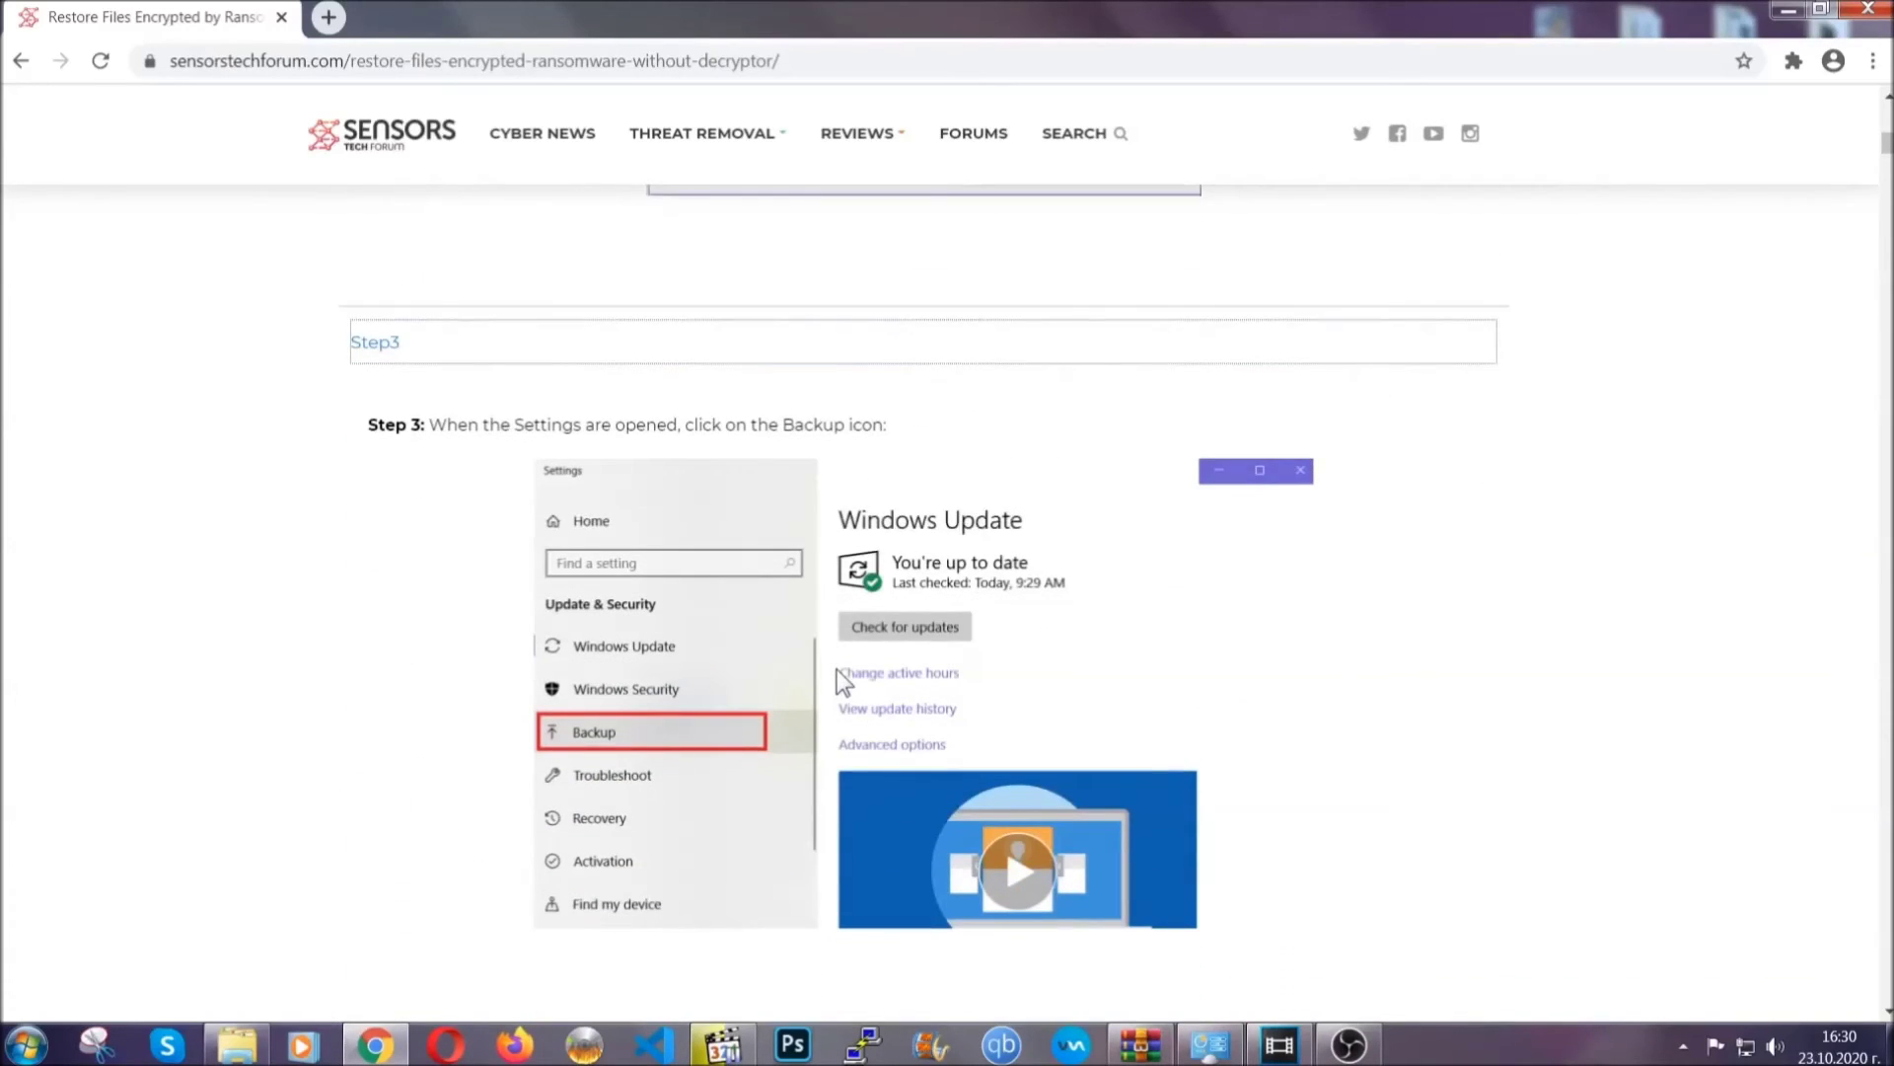
pyautogui.scroll(-2, 837, 669)
pyautogui.scroll(-2, 833, 673)
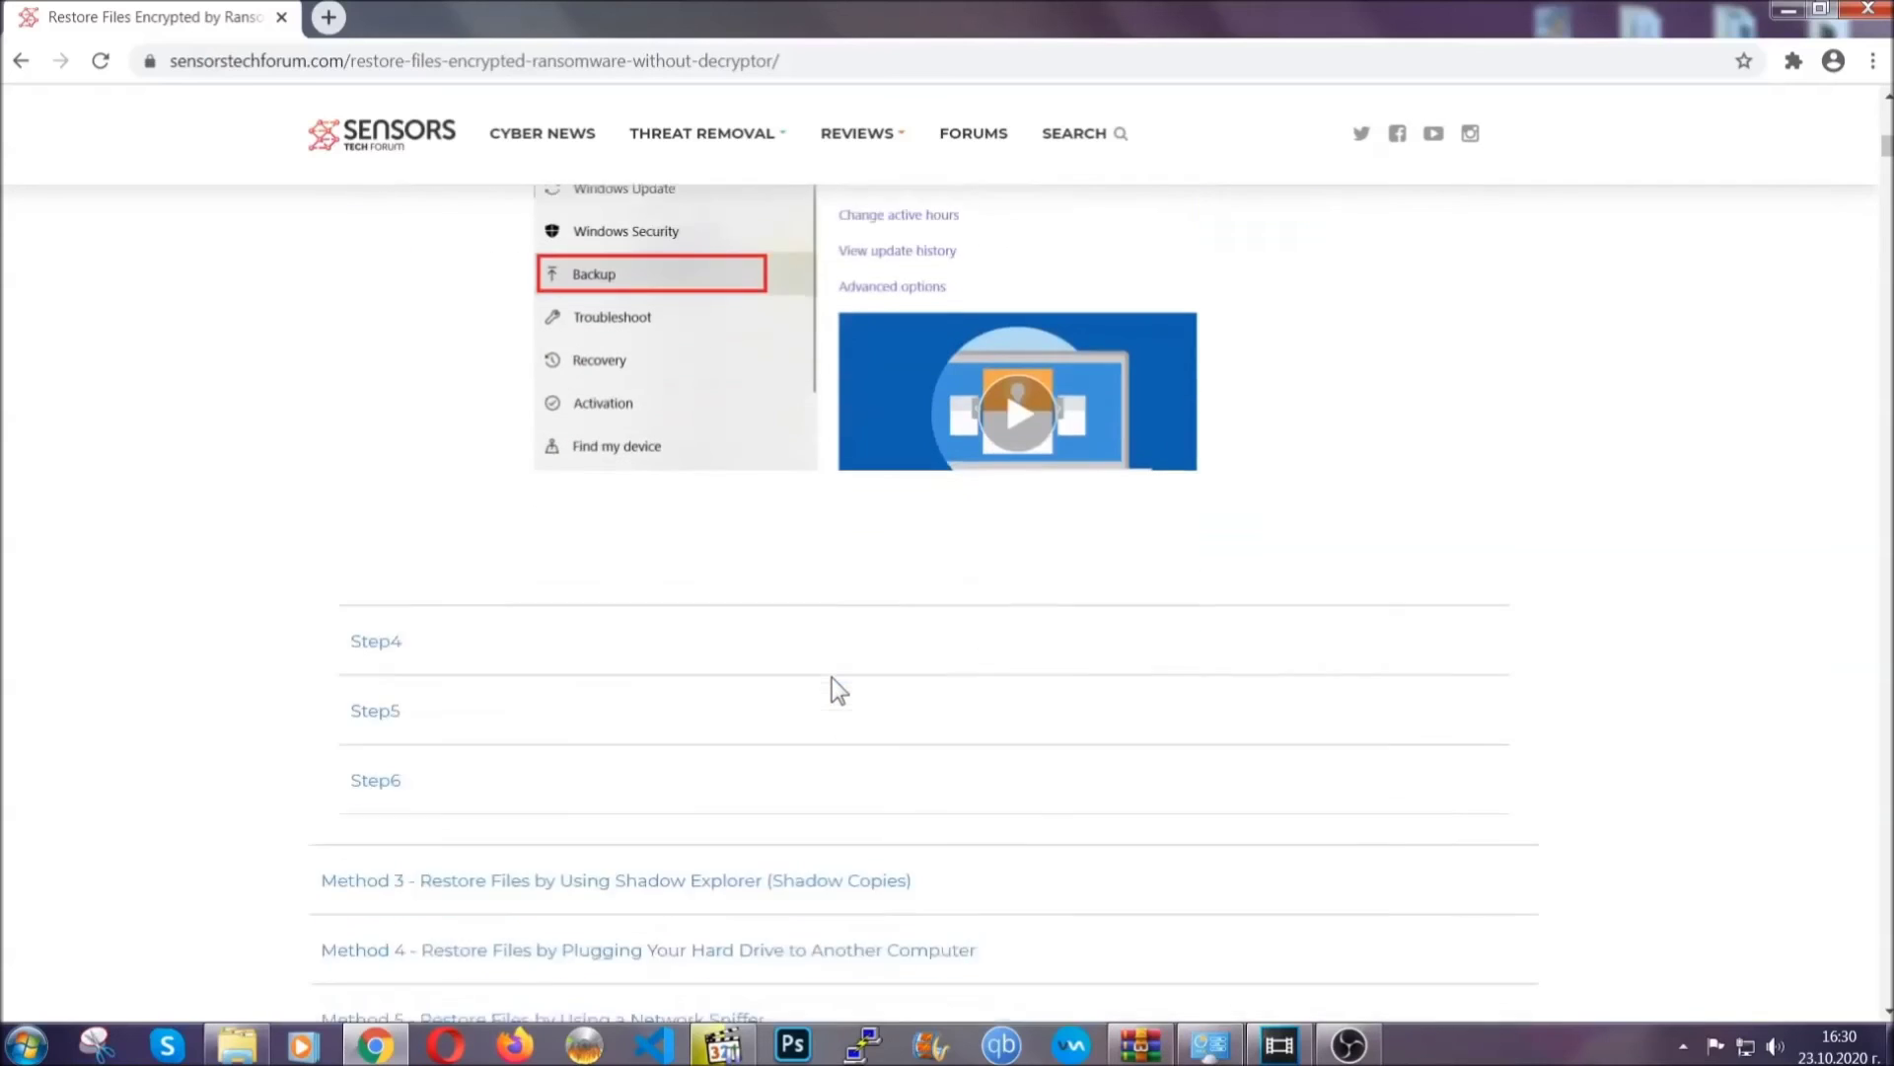
pyautogui.scroll(-1, 832, 677)
pyautogui.scroll(-3, 832, 676)
pyautogui.scroll(-2, 832, 677)
pyautogui.scroll(-2, 832, 677)
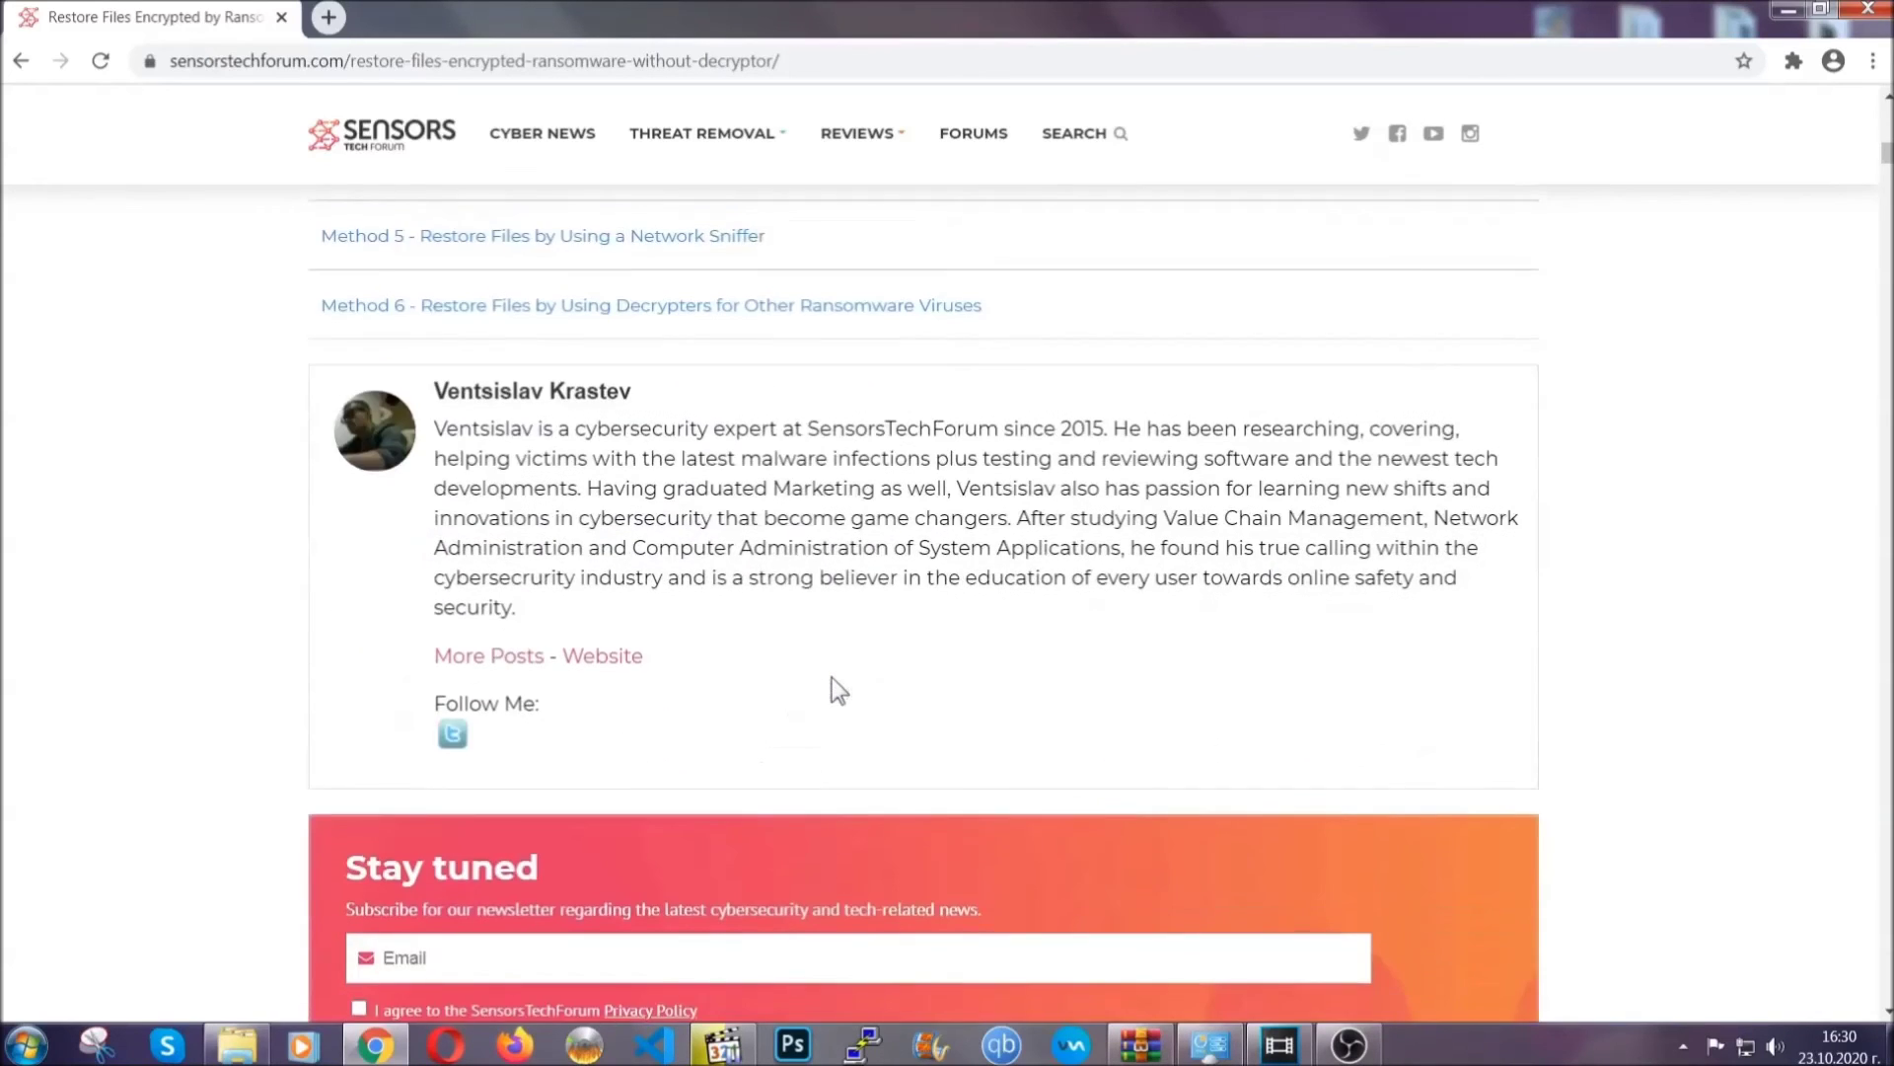
pyautogui.scroll(5, 831, 677)
pyautogui.scroll(10, 832, 677)
pyautogui.scroll(8, 827, 696)
pyautogui.scroll(8, 827, 705)
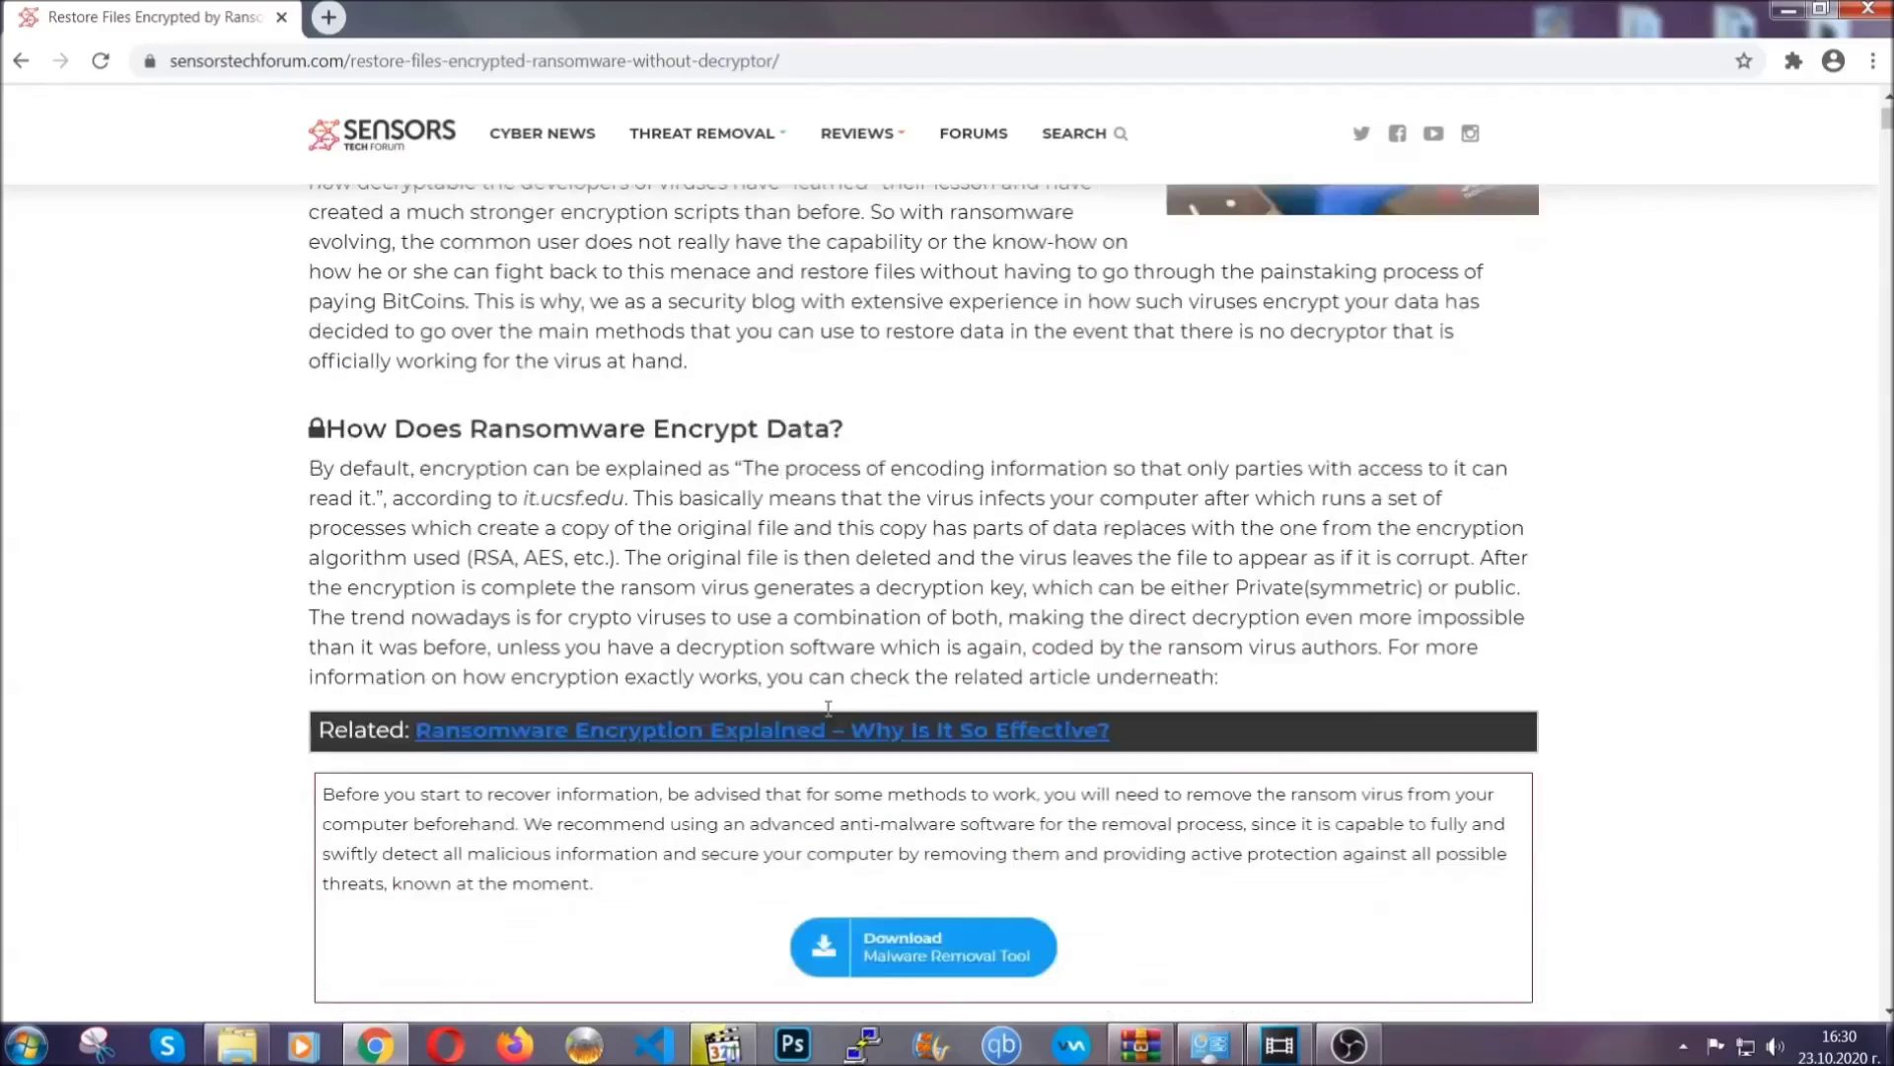
pyautogui.scroll(5, 827, 705)
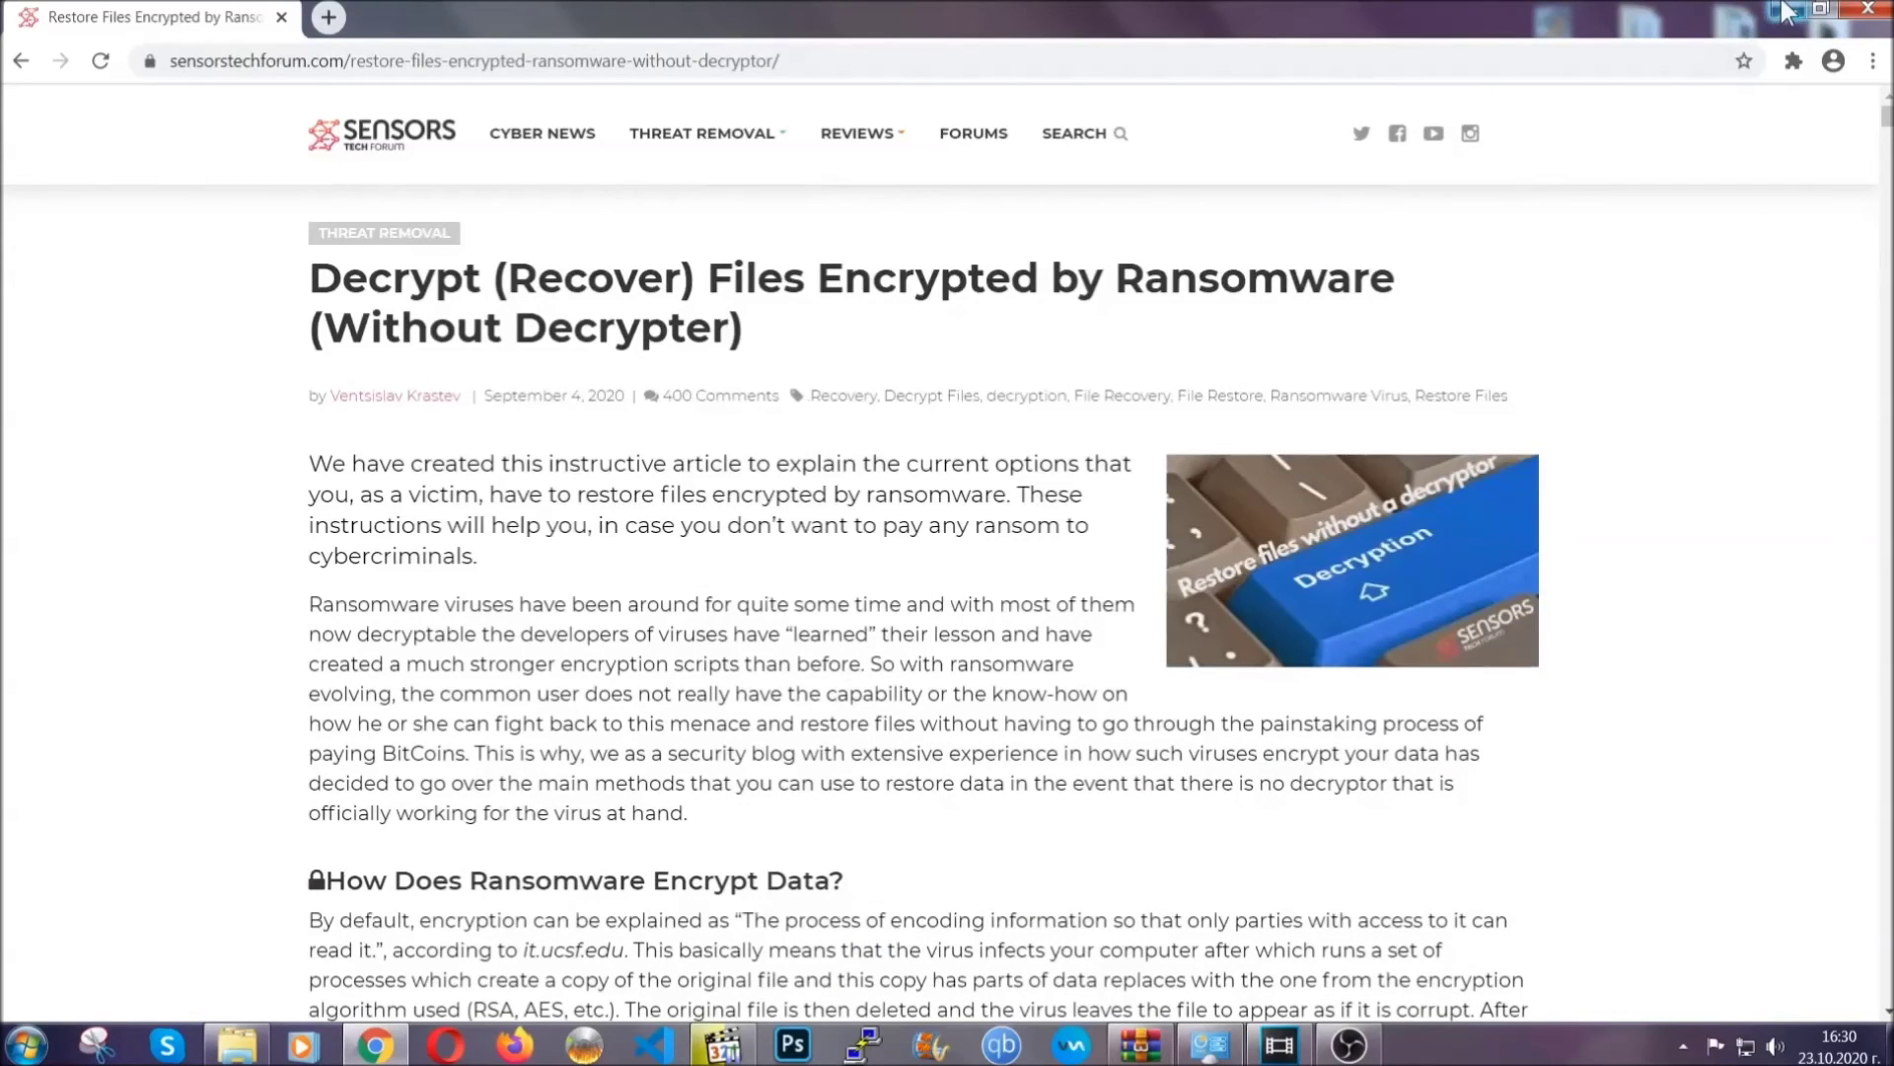
pyautogui.click(1785, 10)
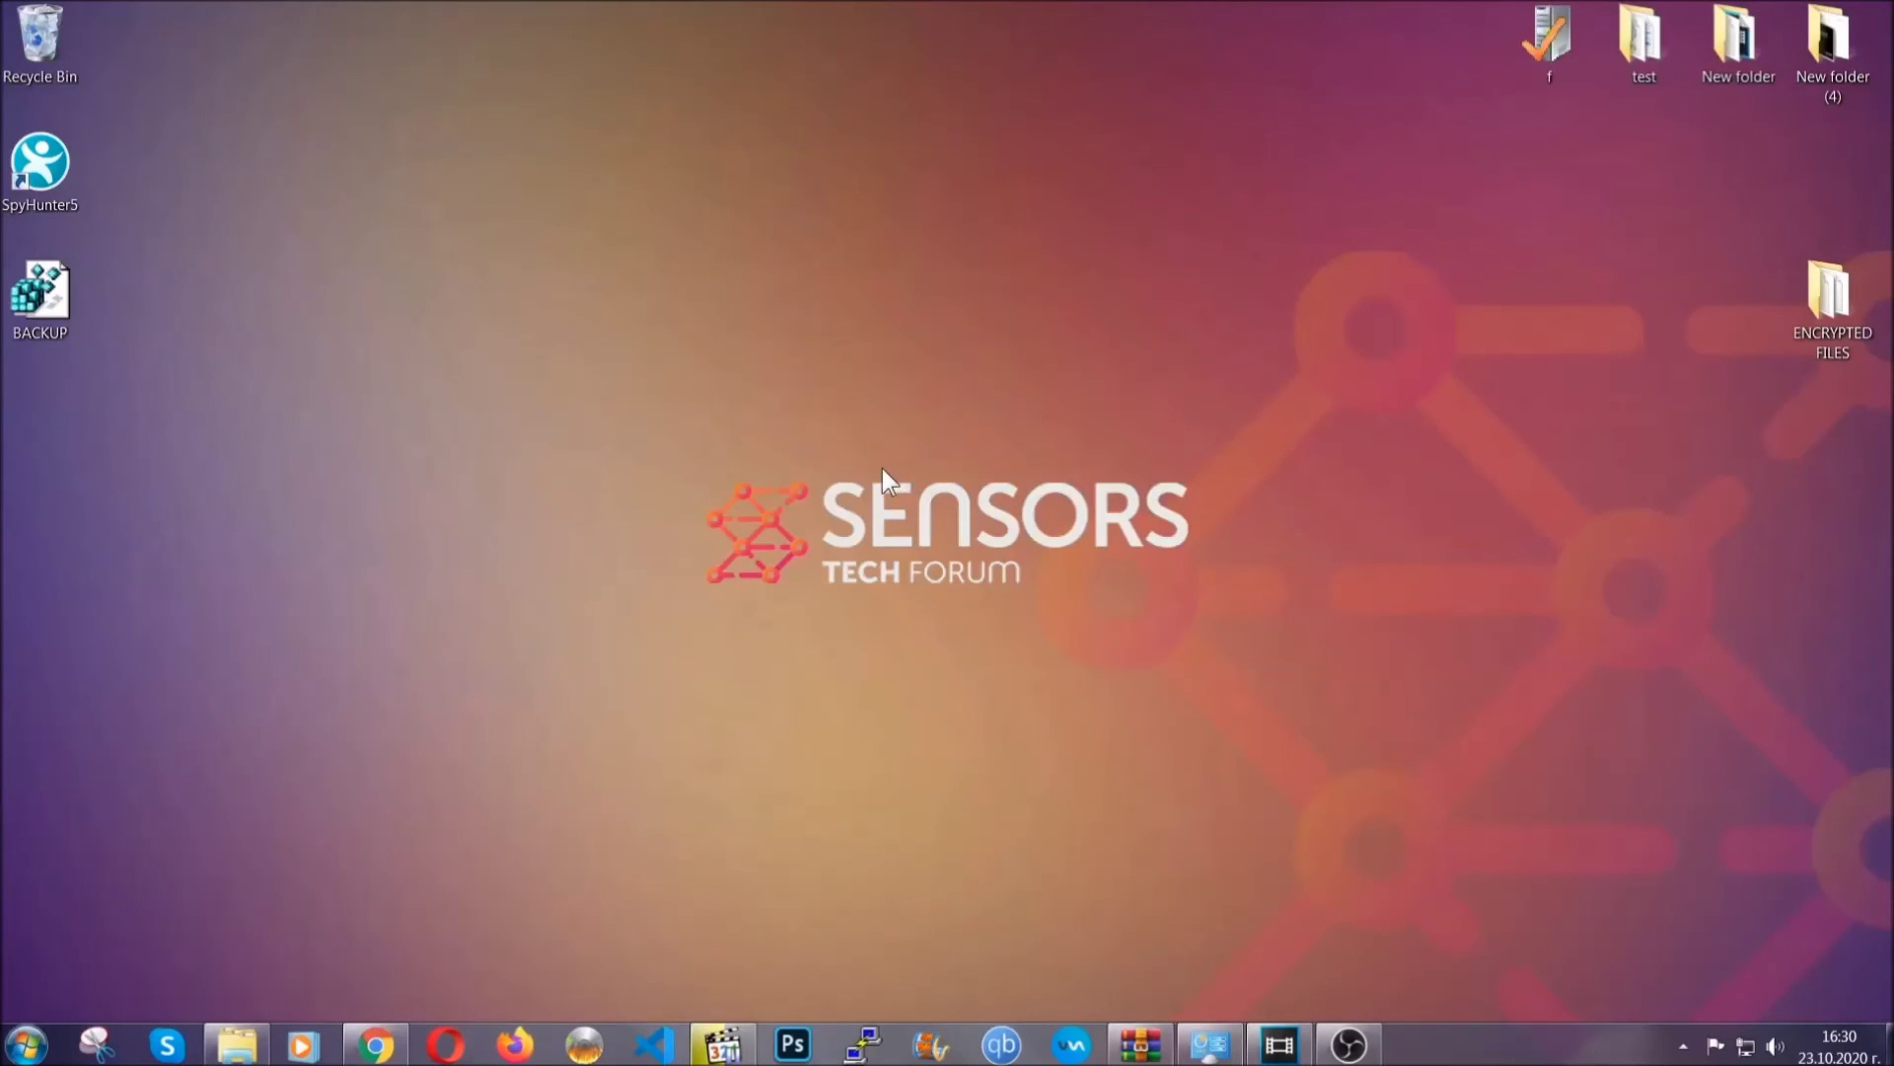